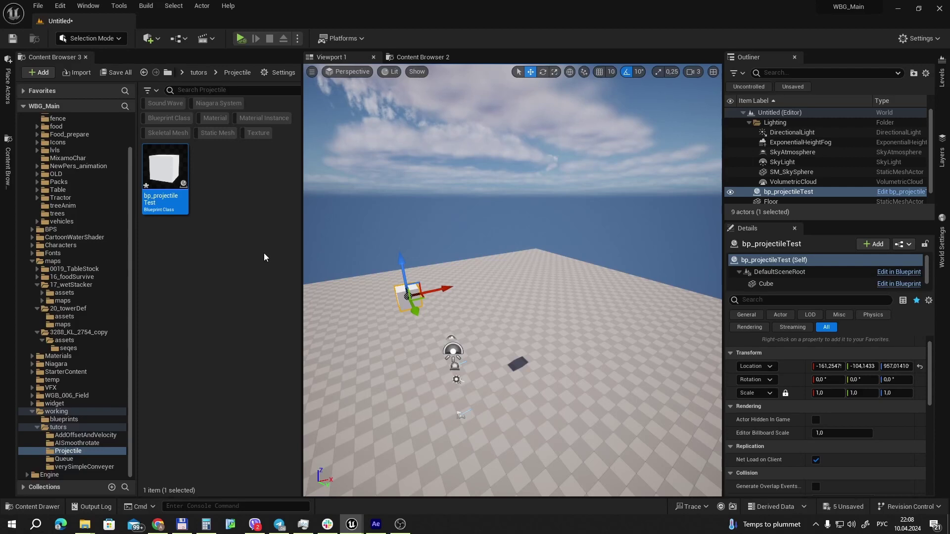
# Try moving the cube across the floor and along X, undoing both moves.
pyautogui.moveTo(166, 181)
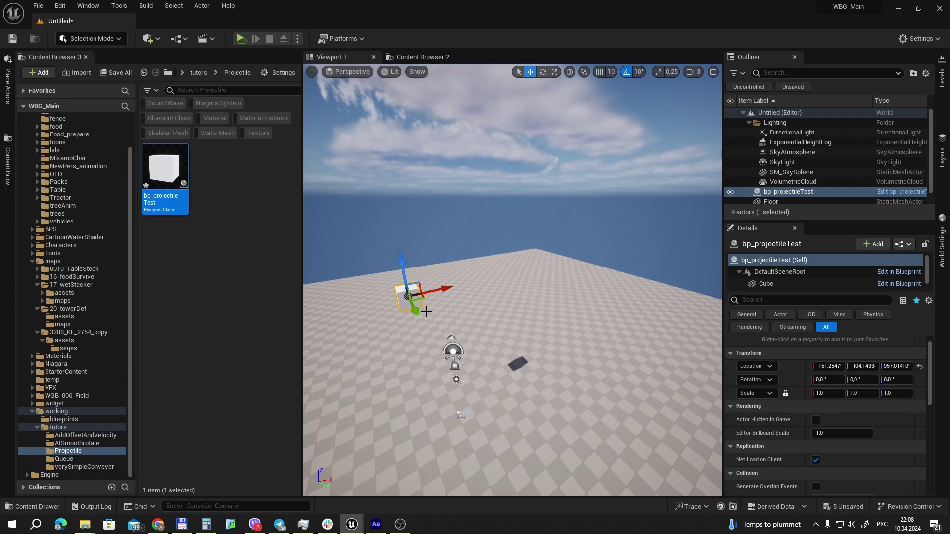
pyautogui.moveTo(415, 287)
pyautogui.mouseDown()
pyautogui.moveTo(435, 249)
pyautogui.moveTo(608, 253)
pyautogui.mouseUp()
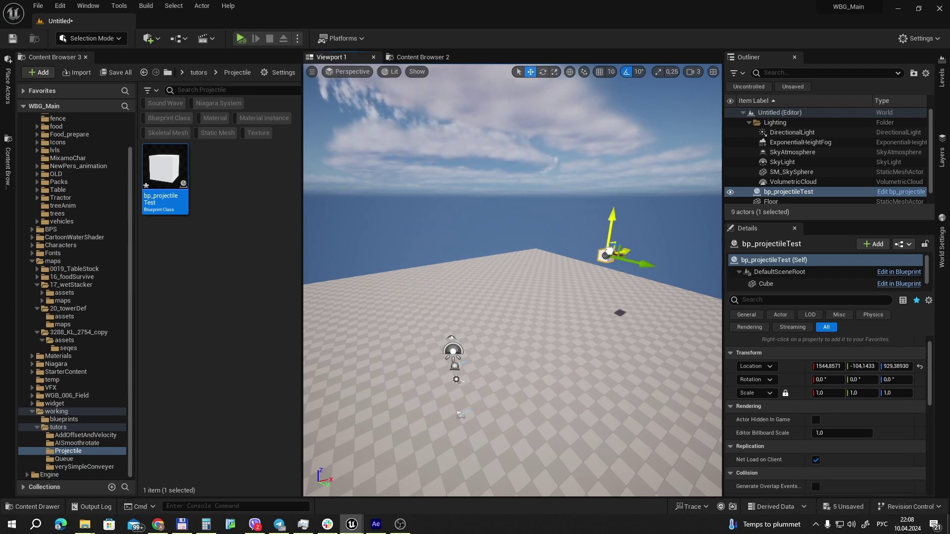
pyautogui.hotkey('ctrl', 'z')
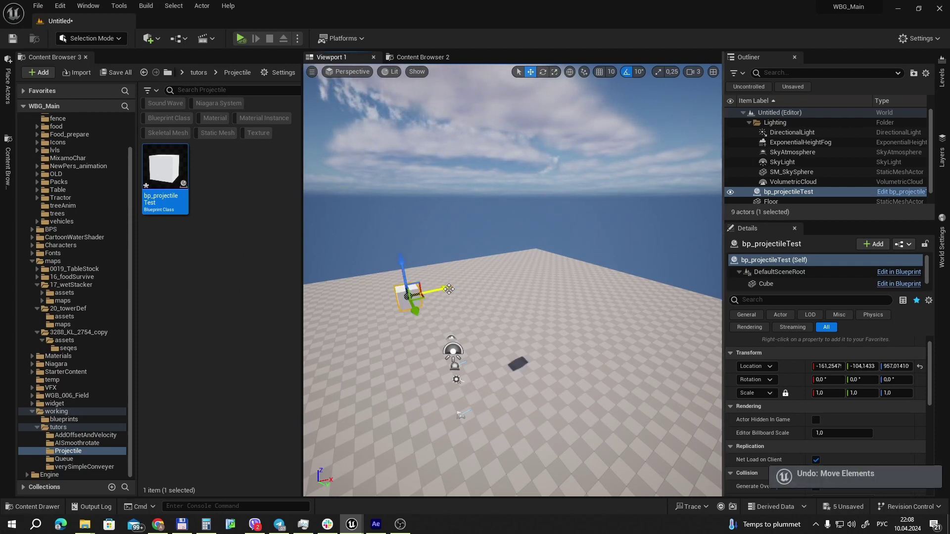
pyautogui.moveTo(444, 289); pyautogui.dragTo(460, 282)
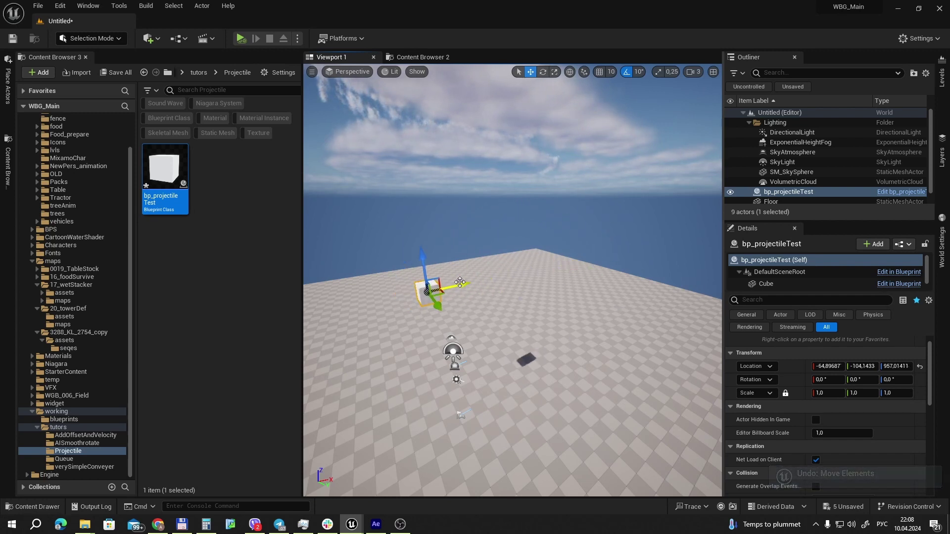
pyautogui.hotkey('ctrl', 'z')
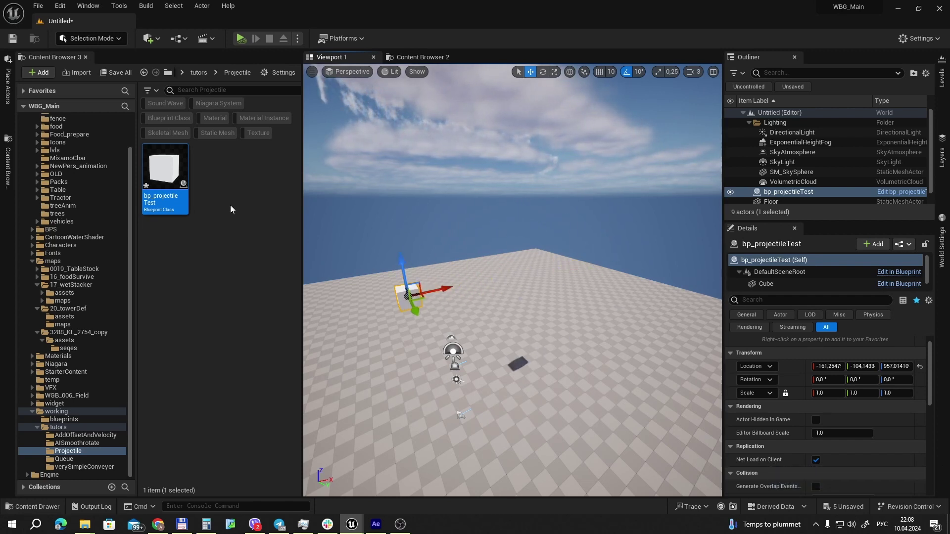
# Start creating a new Blueprint class in the asset folder, then cancel the parent-class pick.
pyautogui.click(228, 212)
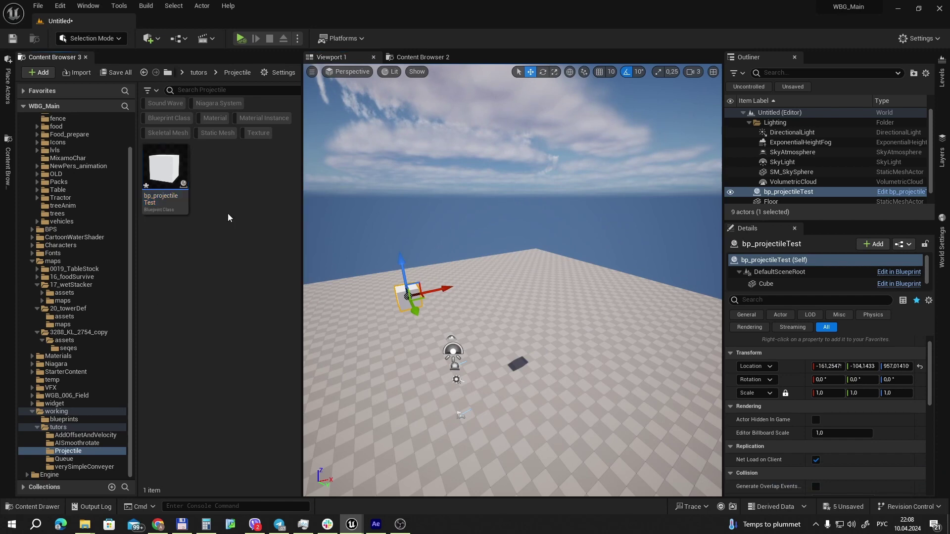
pyautogui.click(163, 177)
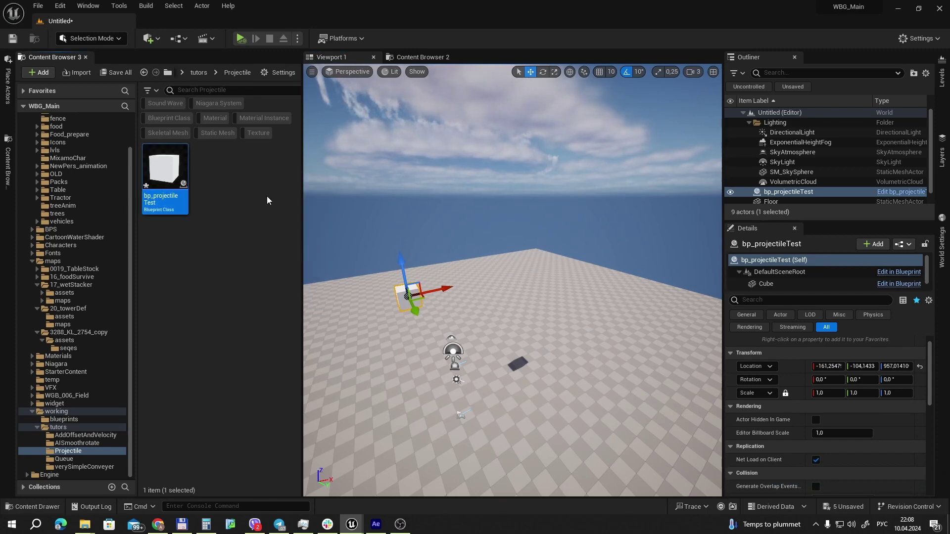
pyautogui.rightClick(253, 216)
pyautogui.click(285, 201)
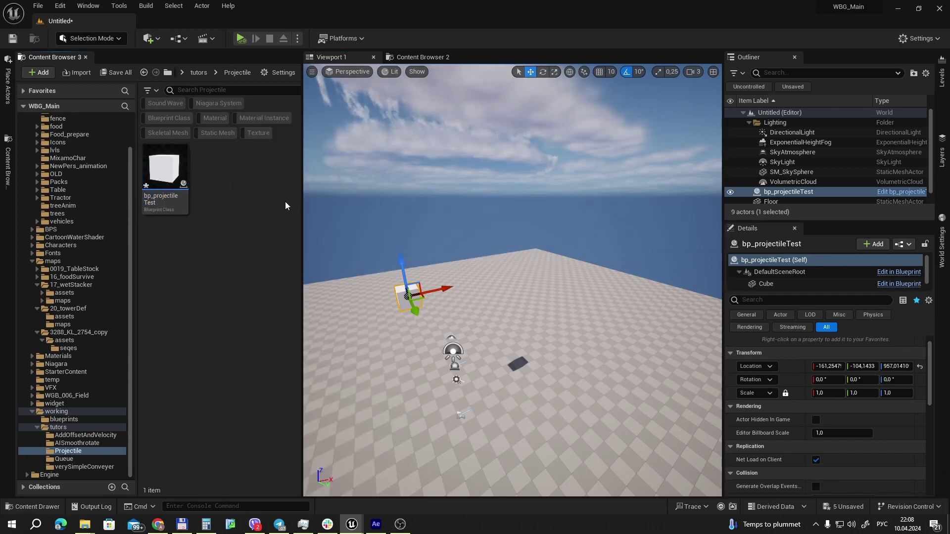
pyautogui.click(612, 338)
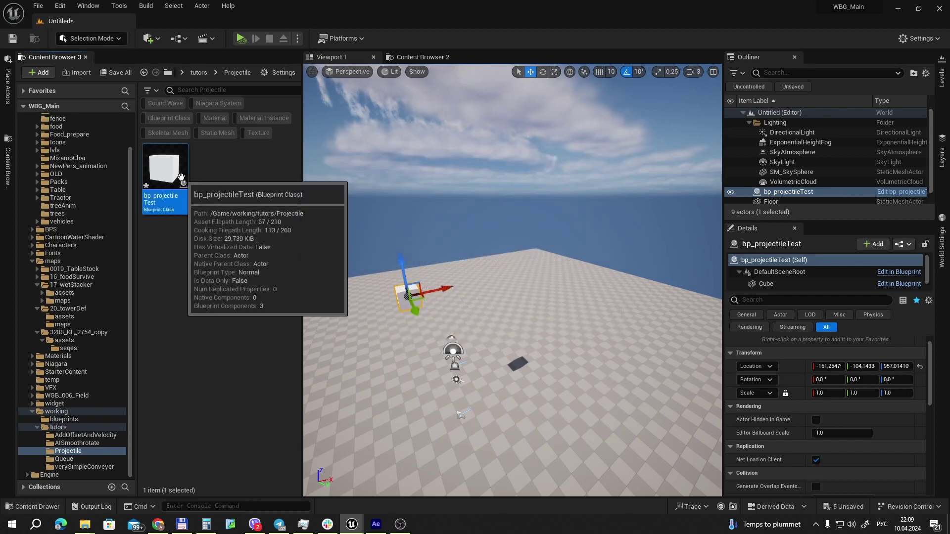
# Open bp_projectileTest and add a Projectile Movement component beside the Cube.
pyautogui.doubleClick(165, 170)
pyautogui.click(54, 160)
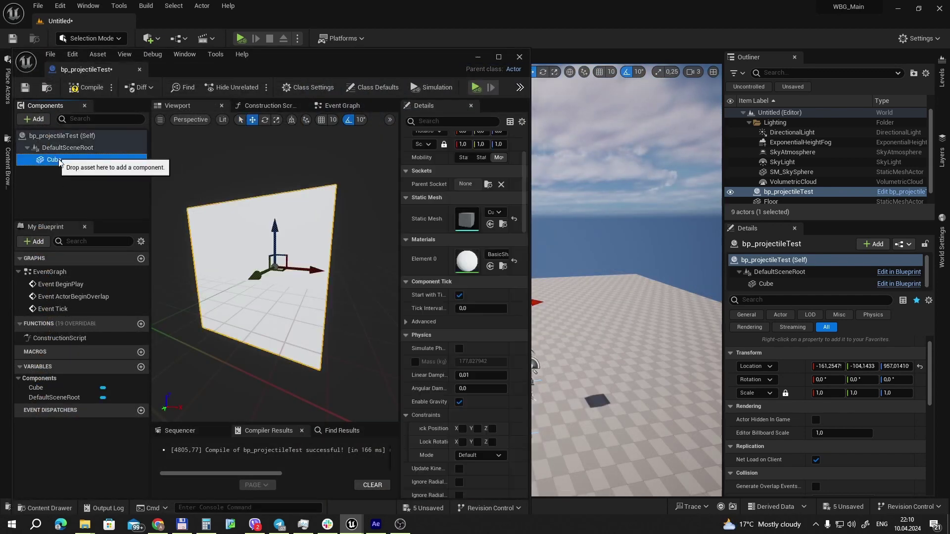
pyautogui.click(38, 119)
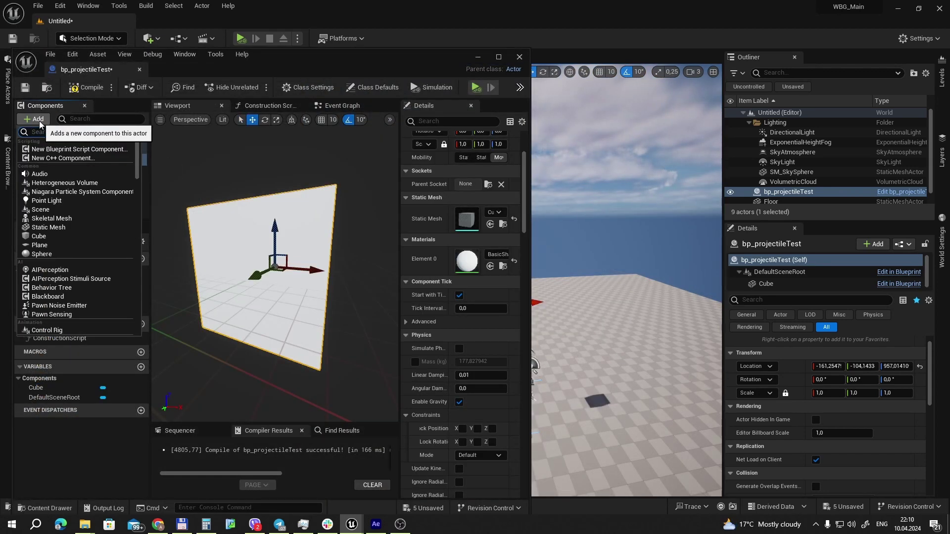
pyautogui.write('proj')
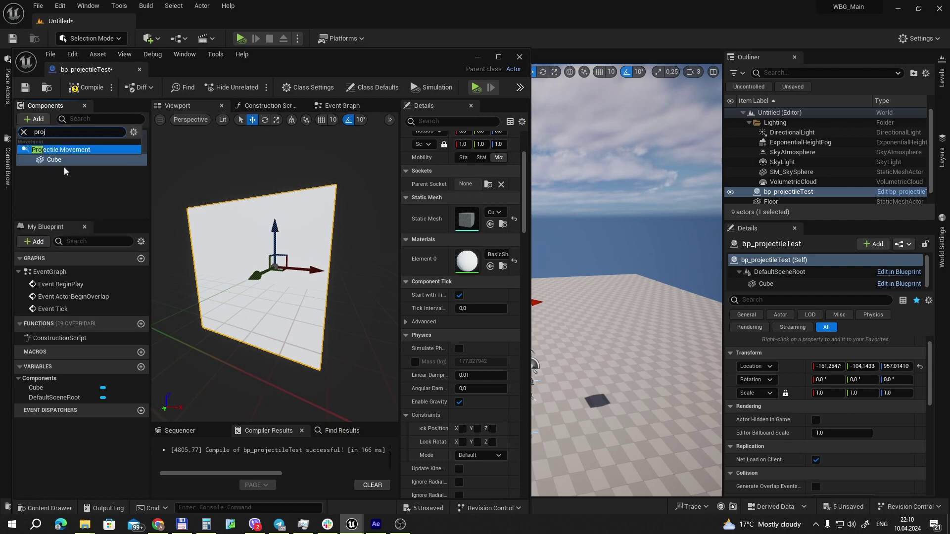
pyautogui.click(61, 150)
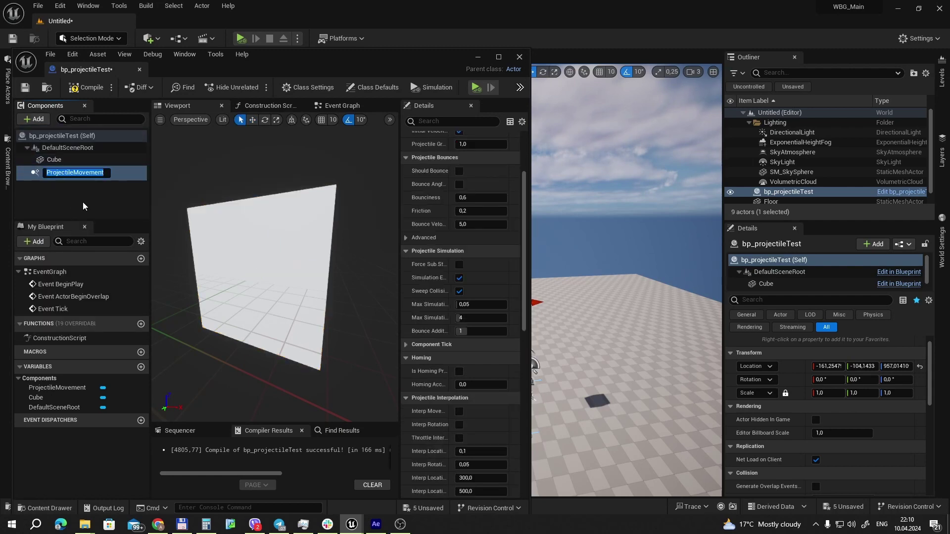
# Keep the default ProjectileMovement name and review its default Details settings.
pyautogui.press('Return')
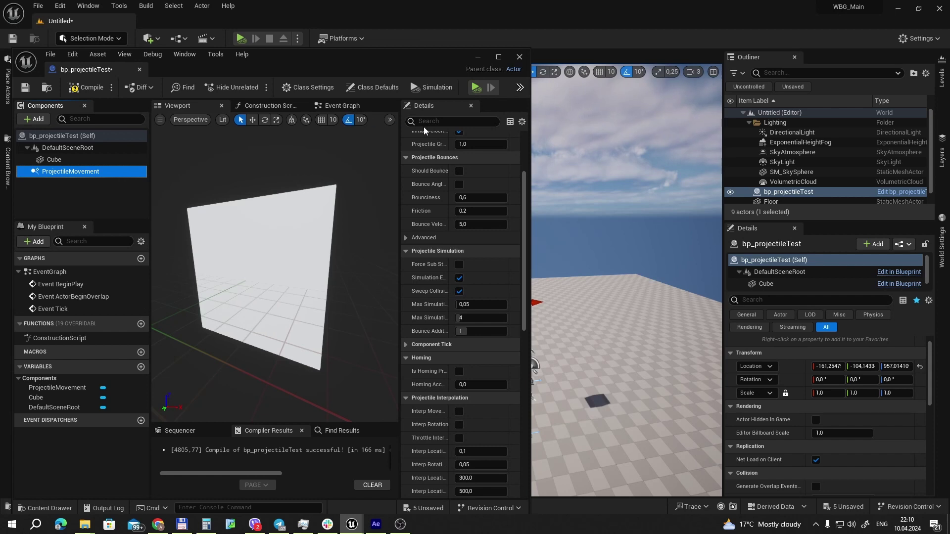
pyautogui.scroll(2, 480, 233)
pyautogui.scroll(2, 480, 233)
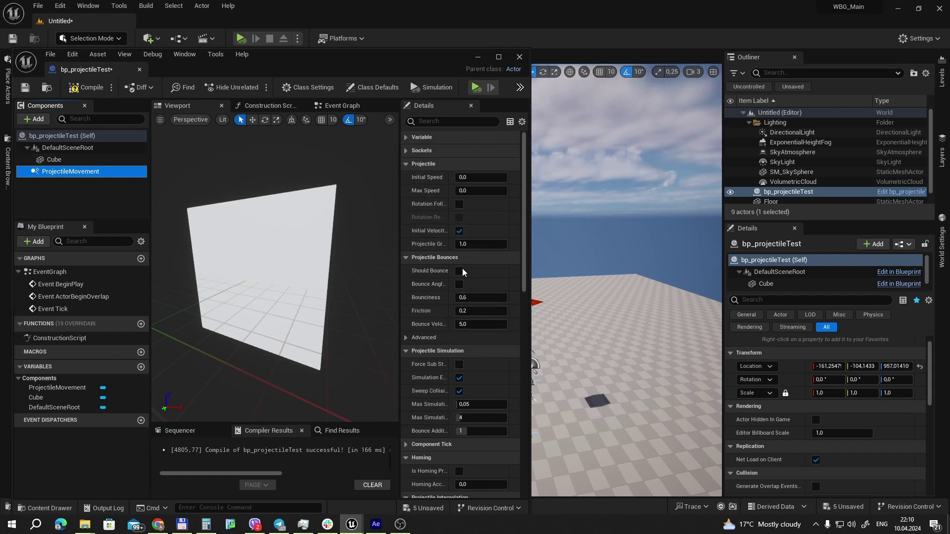
pyautogui.scroll(-2, 447, 272)
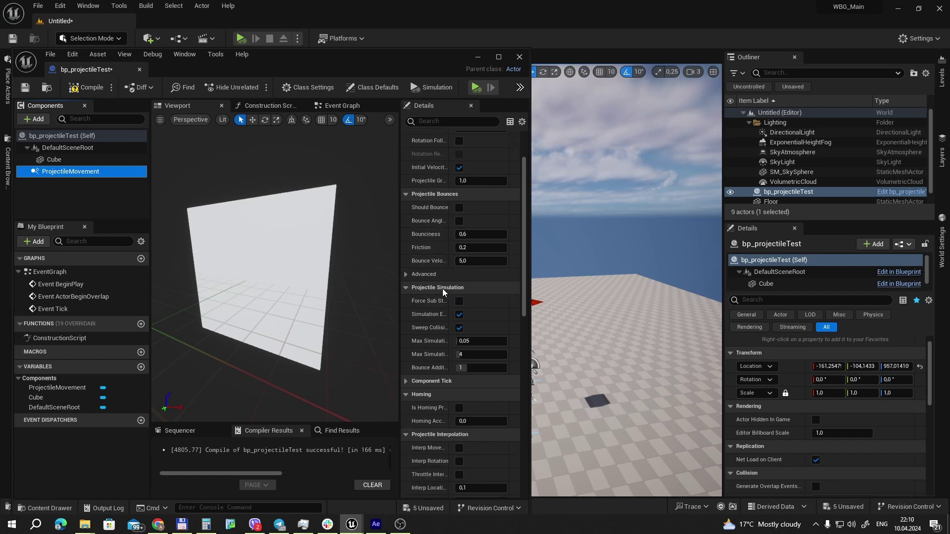
pyautogui.scroll(-2, 442, 289)
pyautogui.scroll(-2, 442, 290)
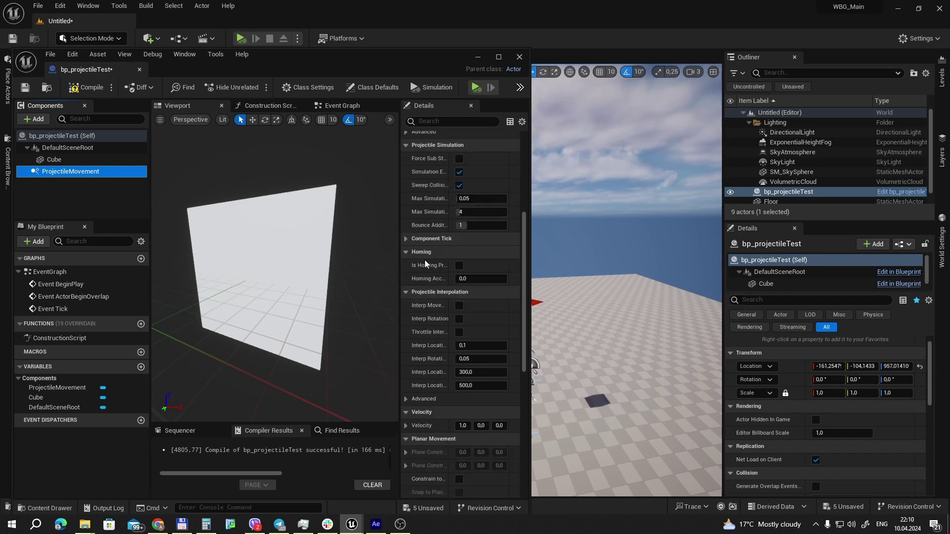
pyautogui.scroll(-2, 425, 259)
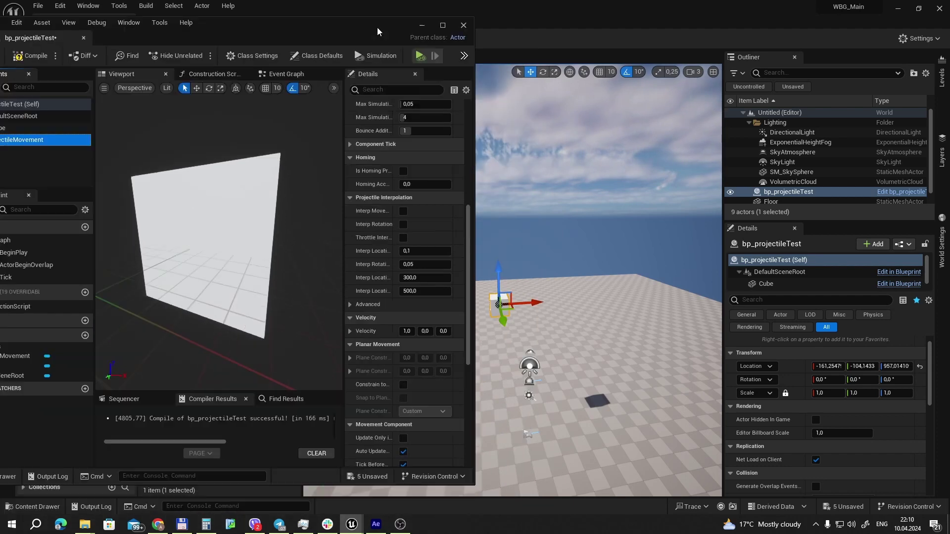
pyautogui.moveTo(433, 62); pyautogui.dragTo(382, 39)
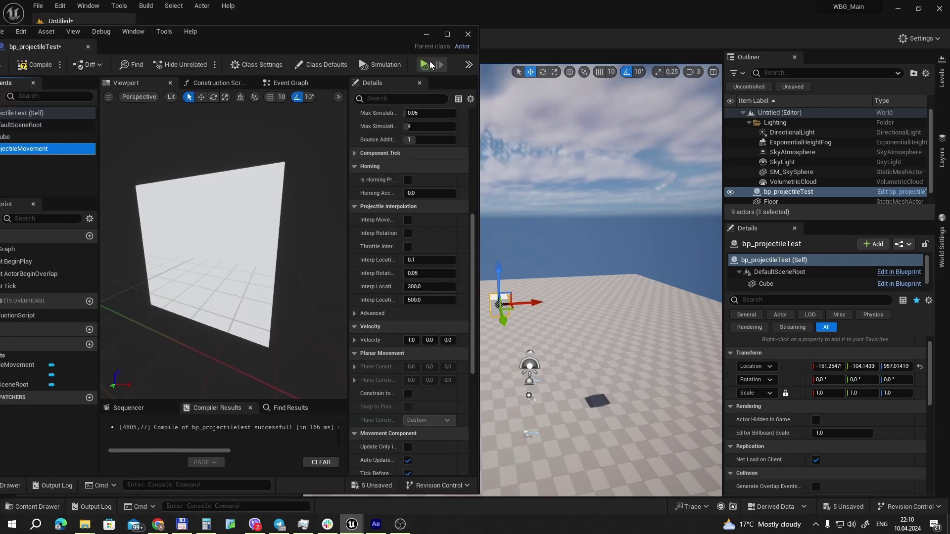
pyautogui.click(424, 65)
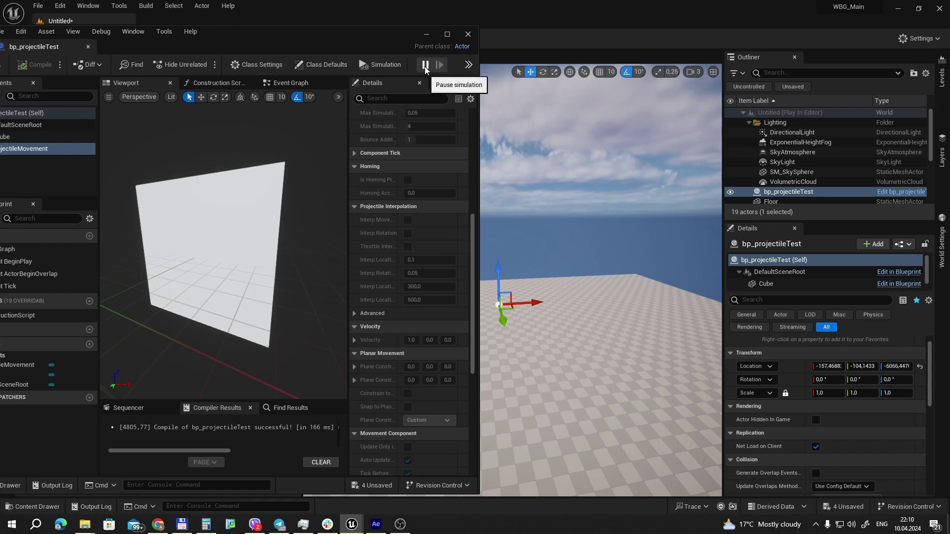
pyautogui.click(468, 65)
pyautogui.click(487, 102)
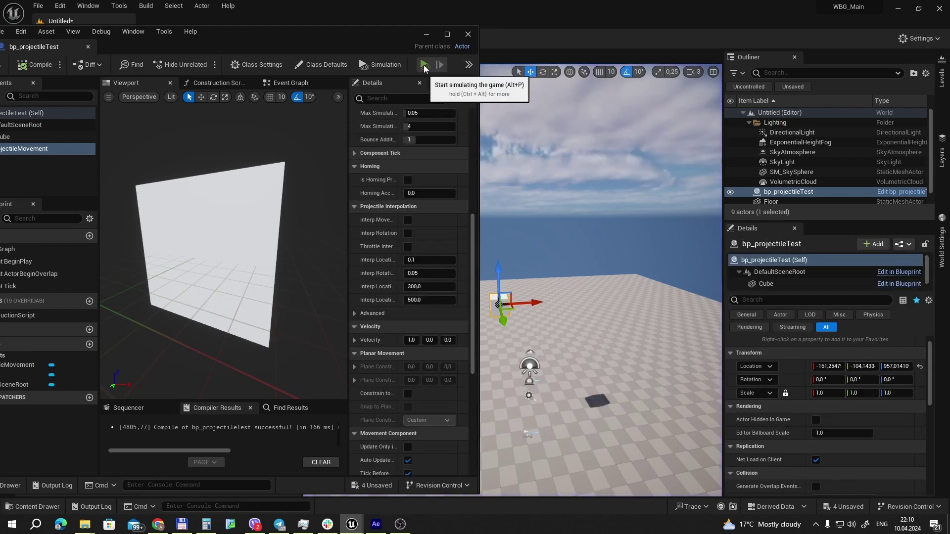
pyautogui.click(424, 68)
pyautogui.click(468, 65)
pyautogui.click(494, 98)
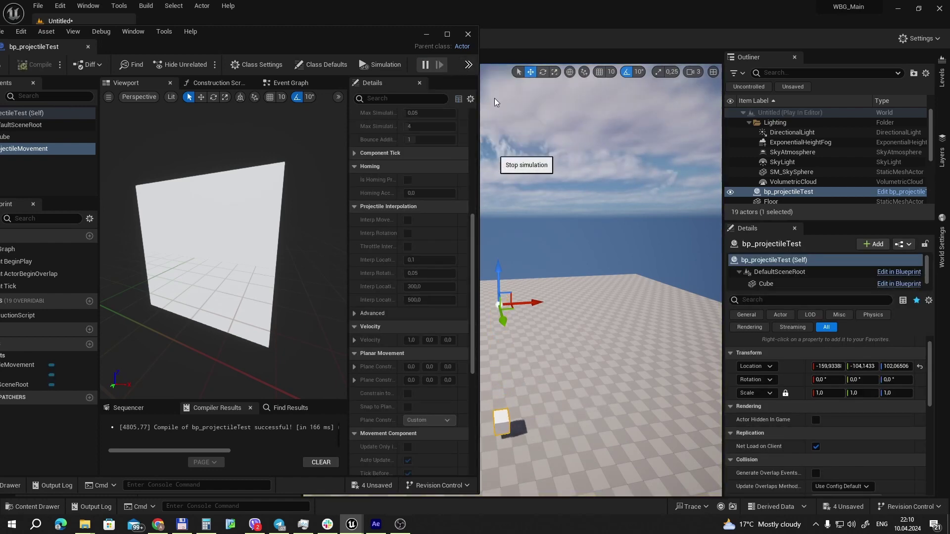
pyautogui.scroll(3, 439, 175)
pyautogui.scroll(6, 442, 188)
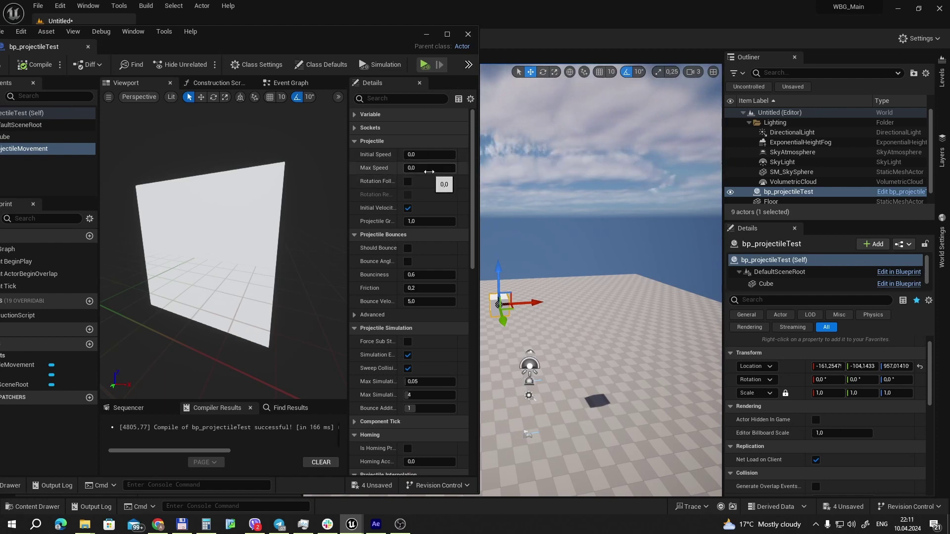
# Set Projectile Gravity Scale to 0,0 and run a test simulation.
pyautogui.scroll(-2, 428, 178)
pyautogui.scroll(2, 423, 212)
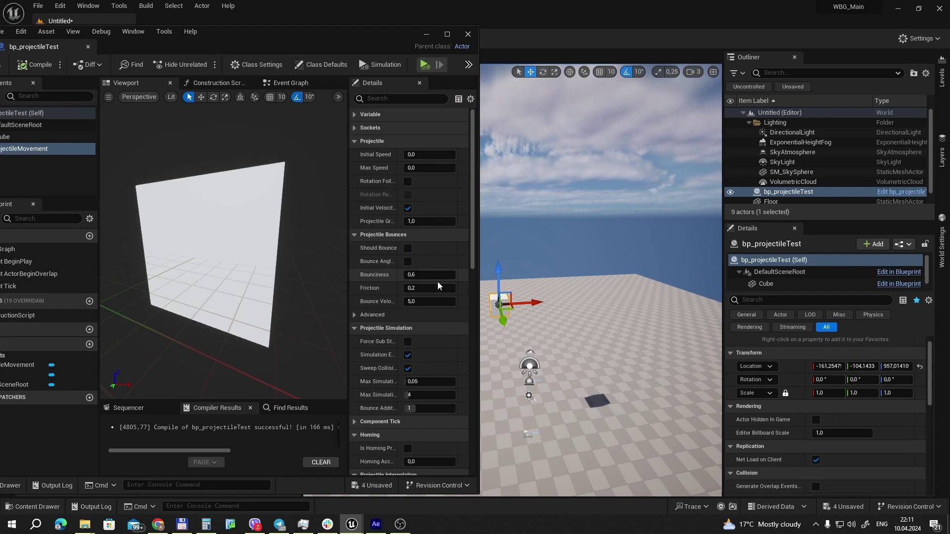
pyautogui.click(421, 221)
pyautogui.write('0')
pyautogui.press('Return')
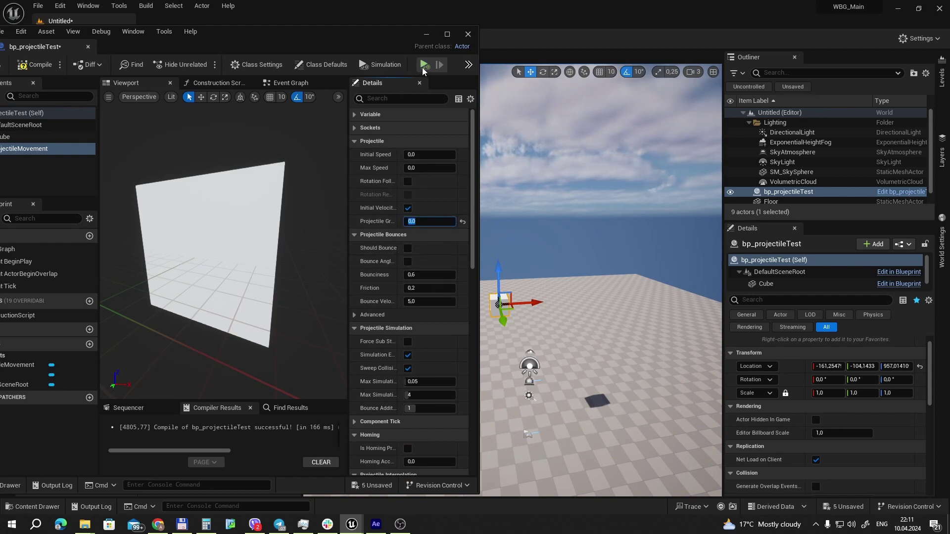
pyautogui.click(424, 66)
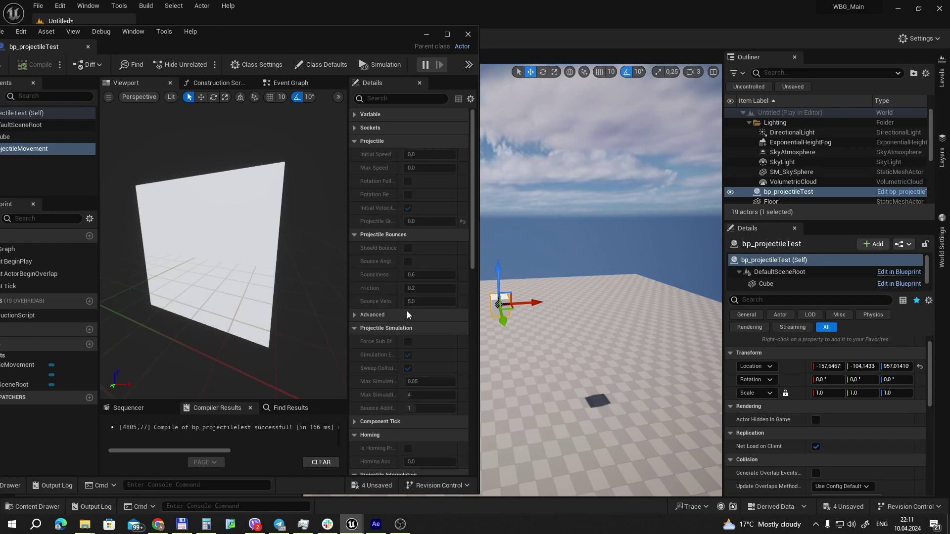
pyautogui.press('Escape')
# Scroll down the ProjectileMovement Details and run another test simulation.
pyautogui.scroll(-2, 435, 313)
pyautogui.scroll(-2, 436, 314)
pyautogui.scroll(-2, 429, 397)
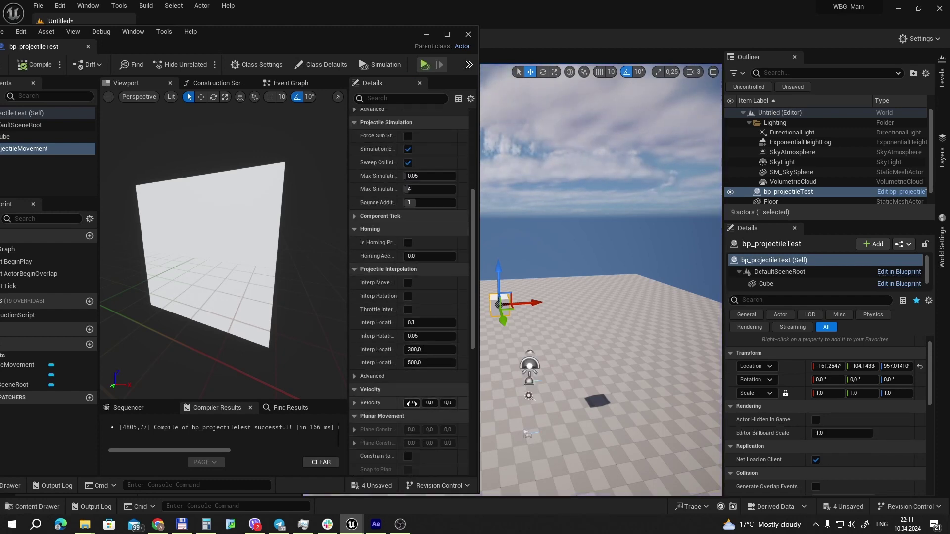
pyautogui.click(424, 67)
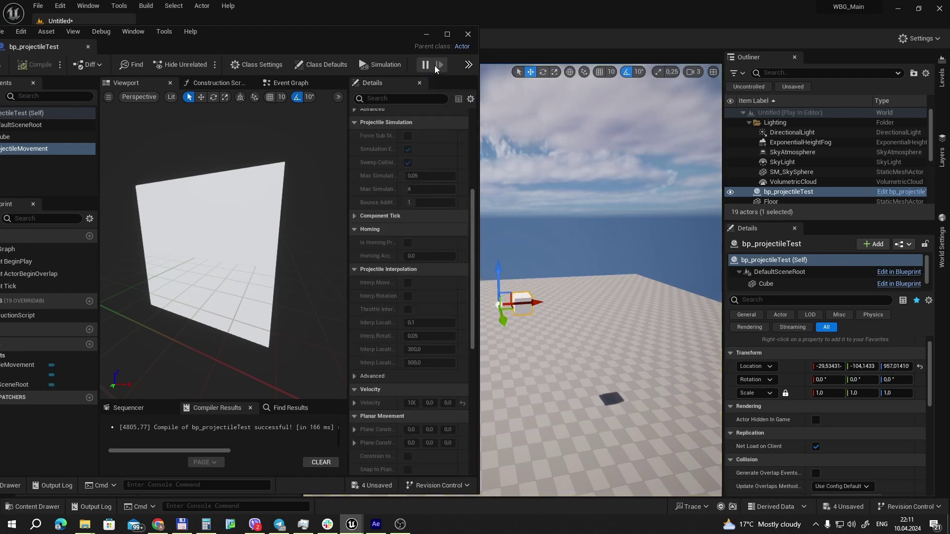
pyautogui.press('Escape')
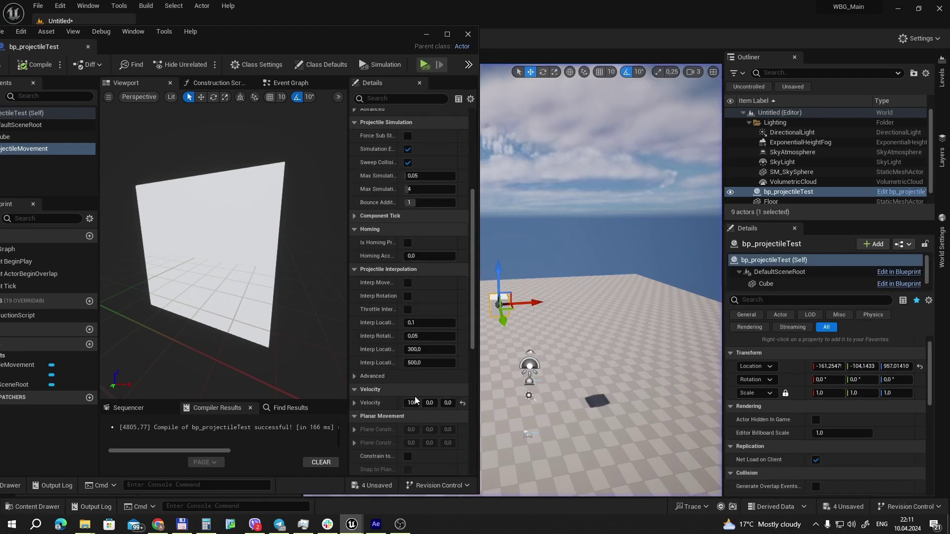
# Widen the Blueprint editor, reset Velocity X to 1,0, and stop the test run.
pyautogui.click(415, 393)
pyautogui.click(364, 391)
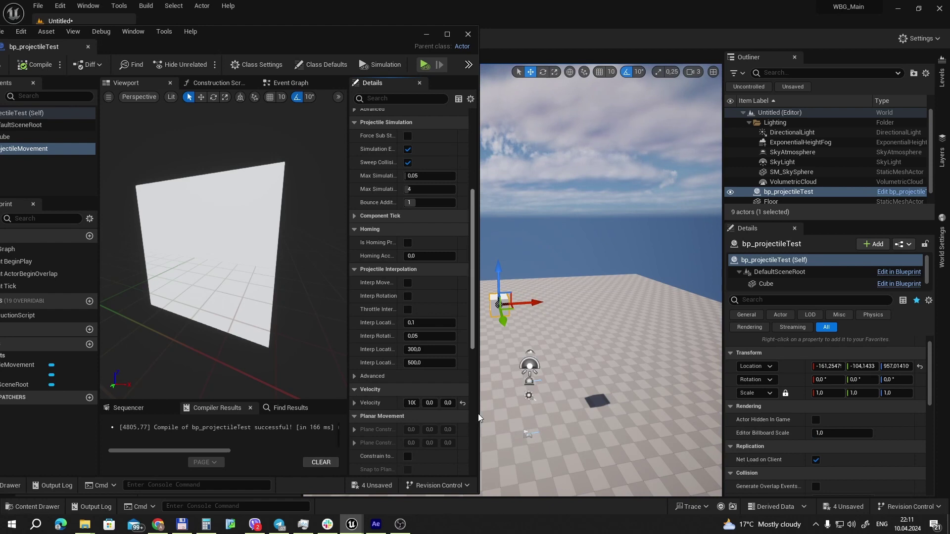
pyautogui.moveTo(478, 414); pyautogui.dragTo(500, 413)
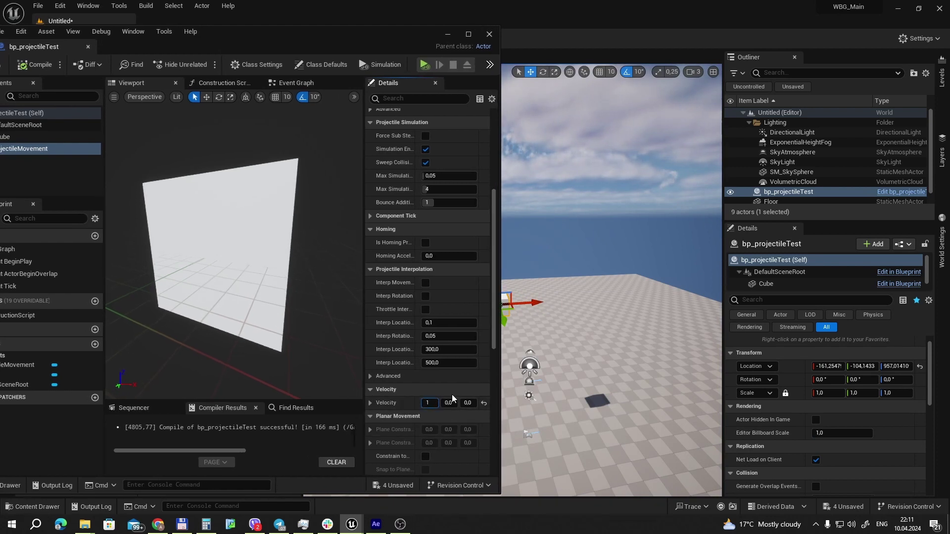
pyautogui.click(452, 390)
pyautogui.click(370, 391)
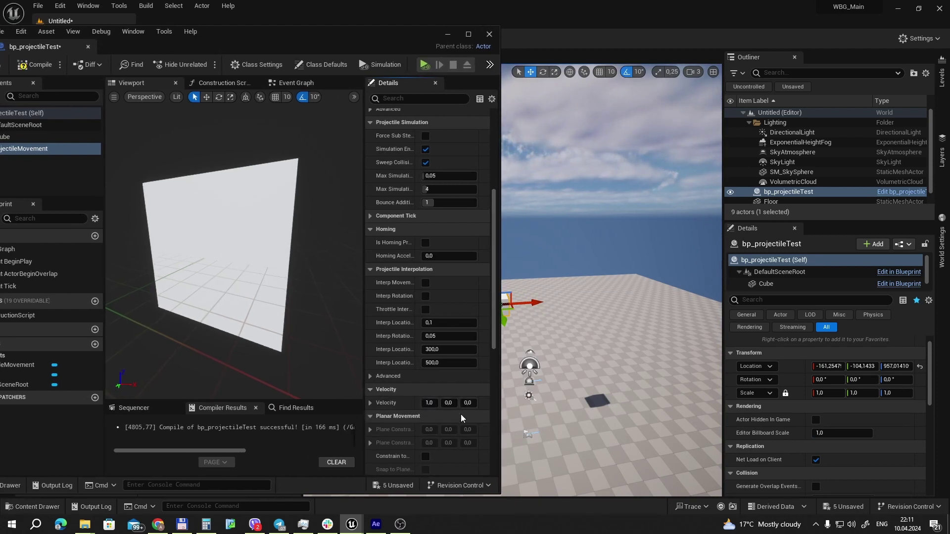
pyautogui.scroll(5, 448, 403)
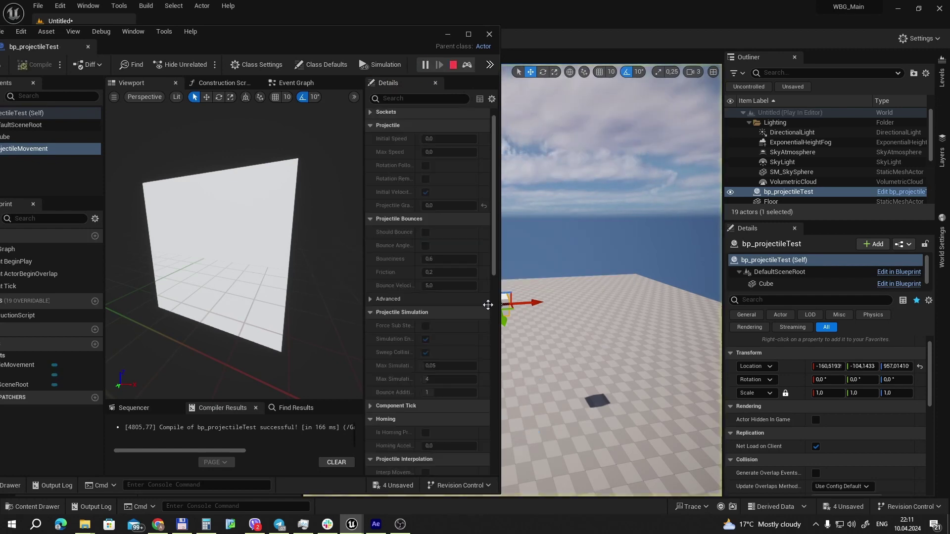
pyautogui.press('Escape')
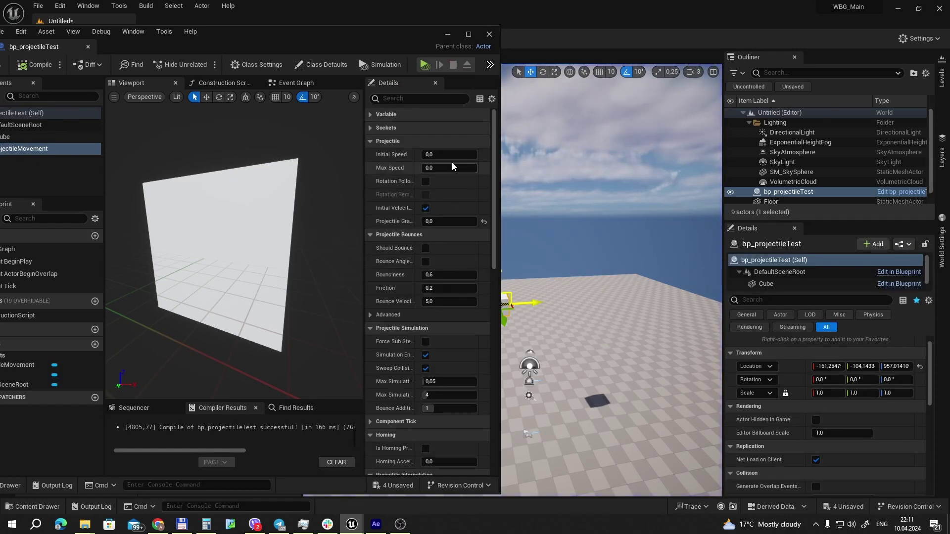
# Set Initial Speed to 500 and Max Speed to 1000.
pyautogui.click(452, 154)
pyautogui.write('00')
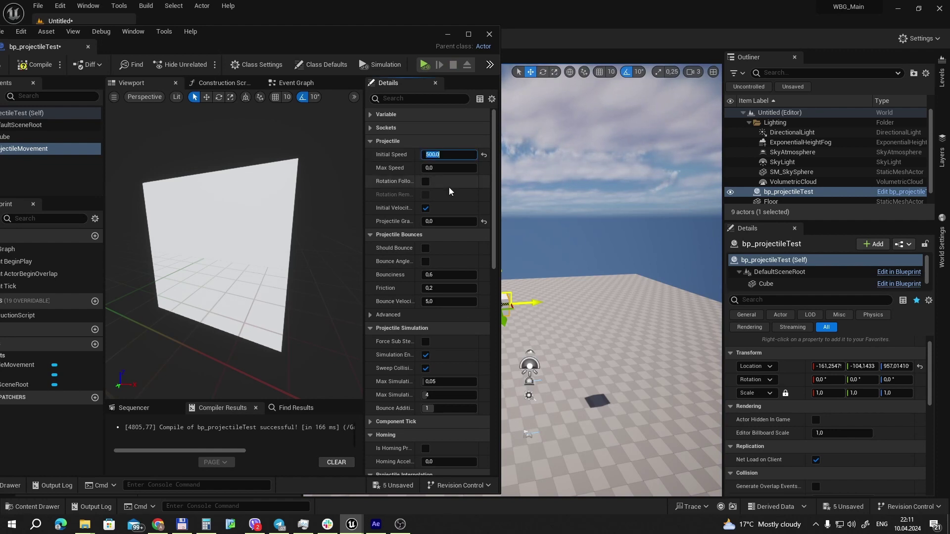
pyautogui.press('Return')
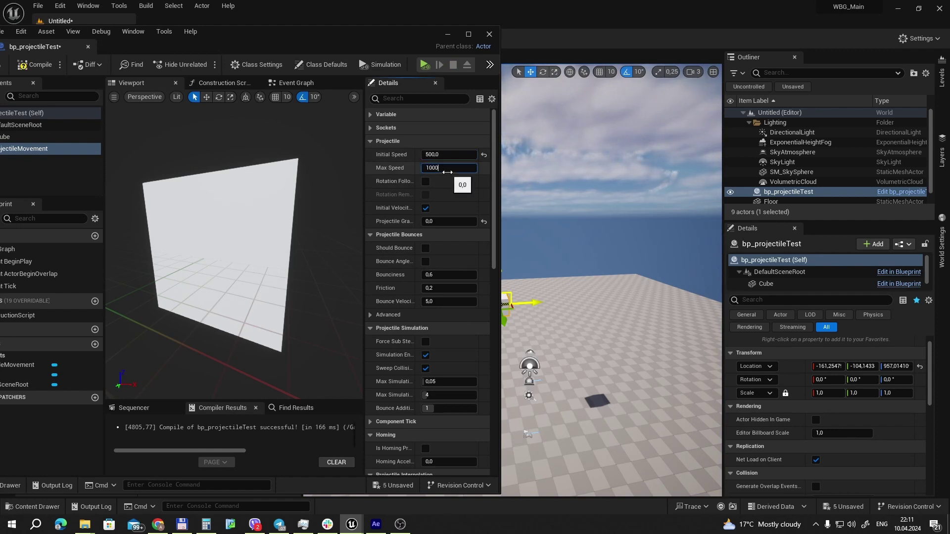
pyautogui.press('Return')
# Run a test to watch the cube fly forward, then review the Details.
pyautogui.click(428, 67)
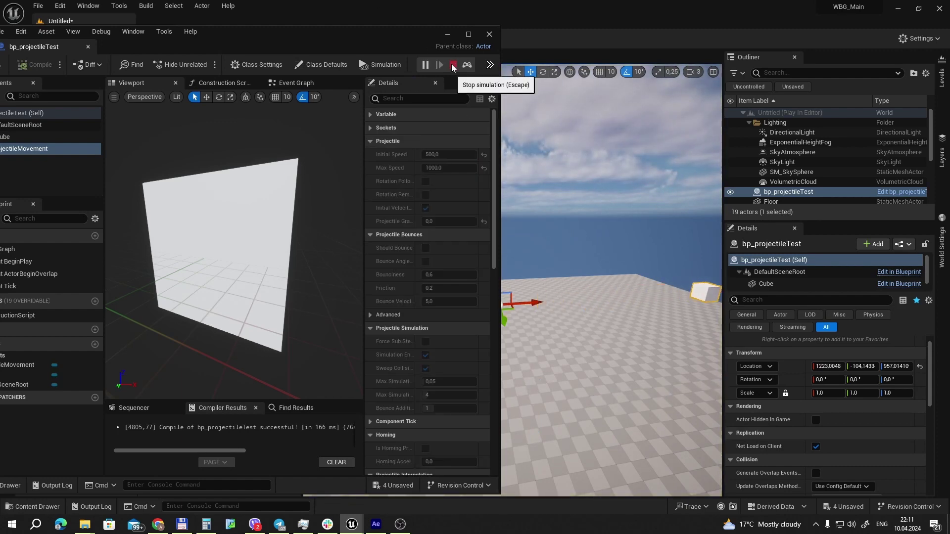
pyautogui.click(453, 65)
pyautogui.scroll(-3, 461, 286)
pyautogui.scroll(-3, 462, 286)
pyautogui.scroll(-2, 461, 287)
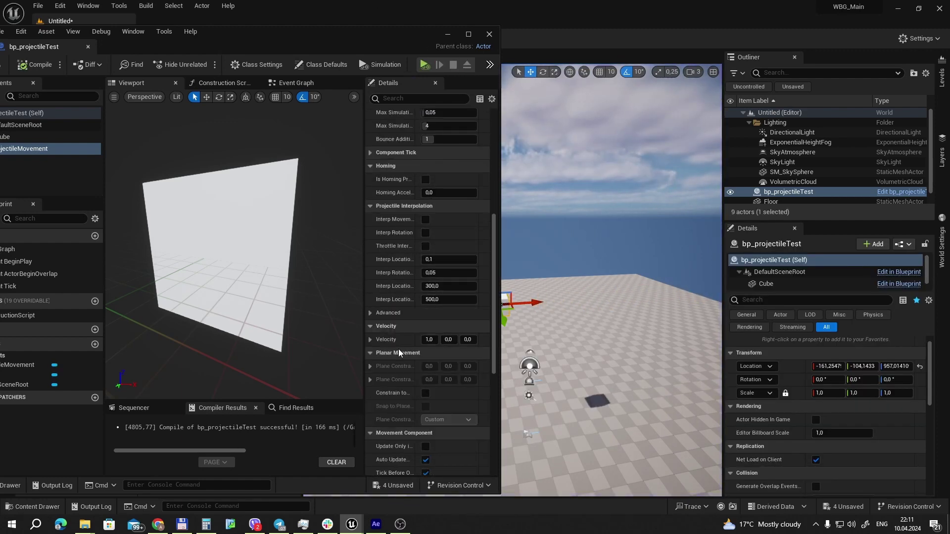
pyautogui.scroll(3, 432, 336)
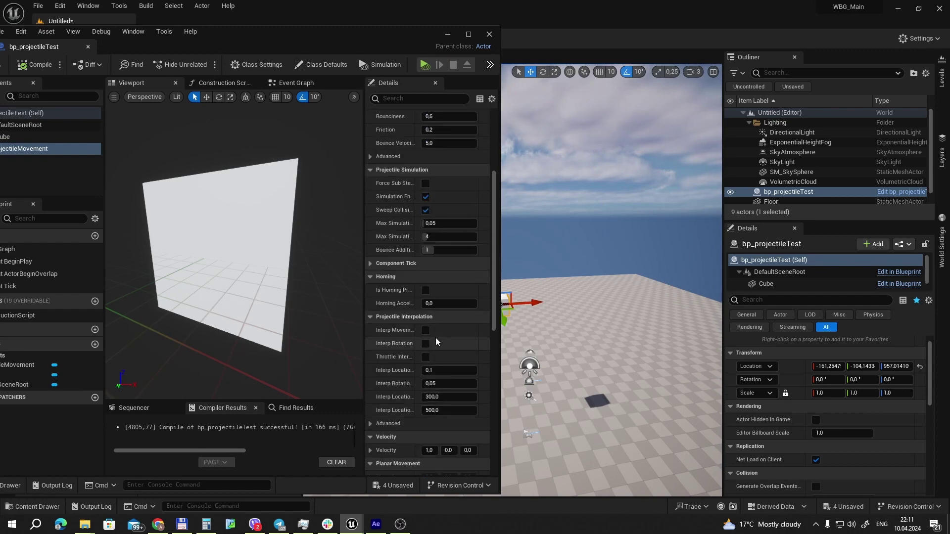
pyautogui.scroll(4, 453, 310)
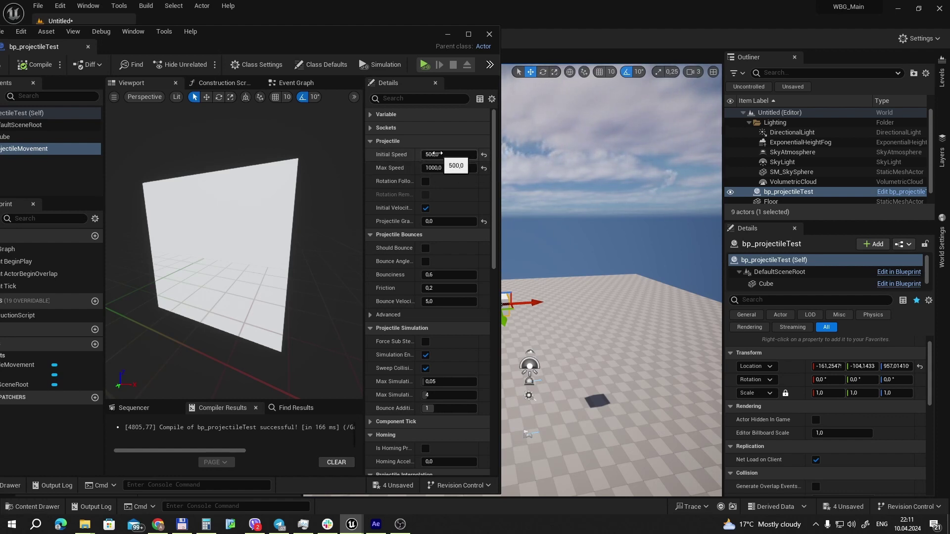
# Test the projectile with Max Speed lowered to 200, then to 5.
pyautogui.click(447, 169)
pyautogui.write('200')
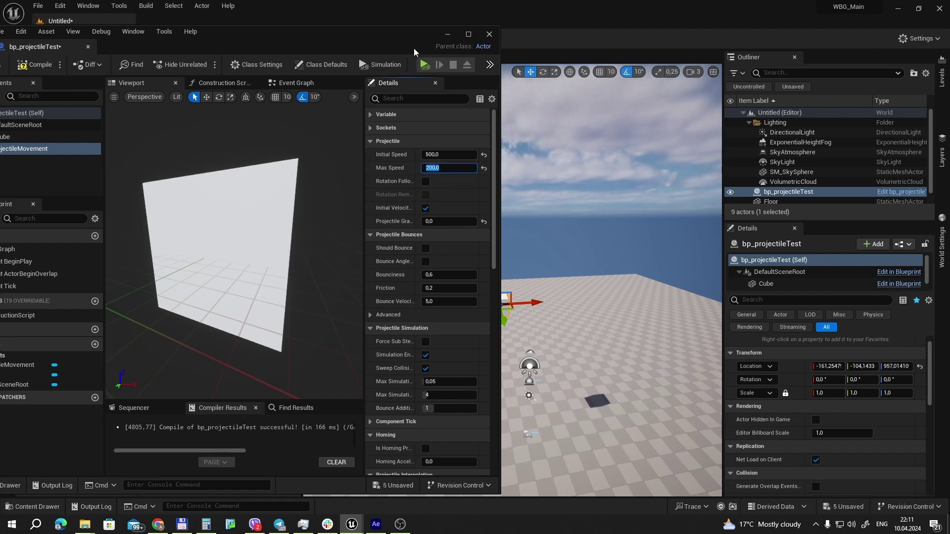
pyautogui.click(425, 65)
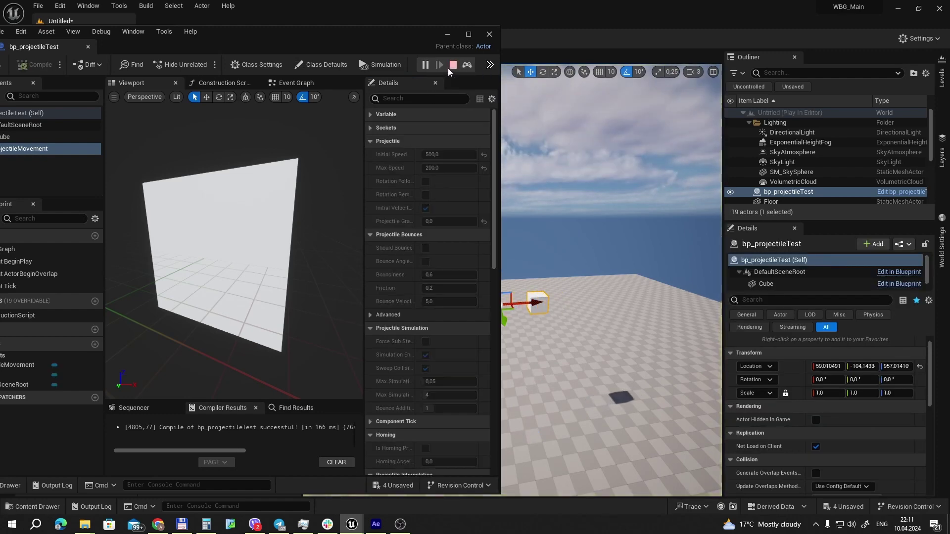
pyautogui.click(452, 65)
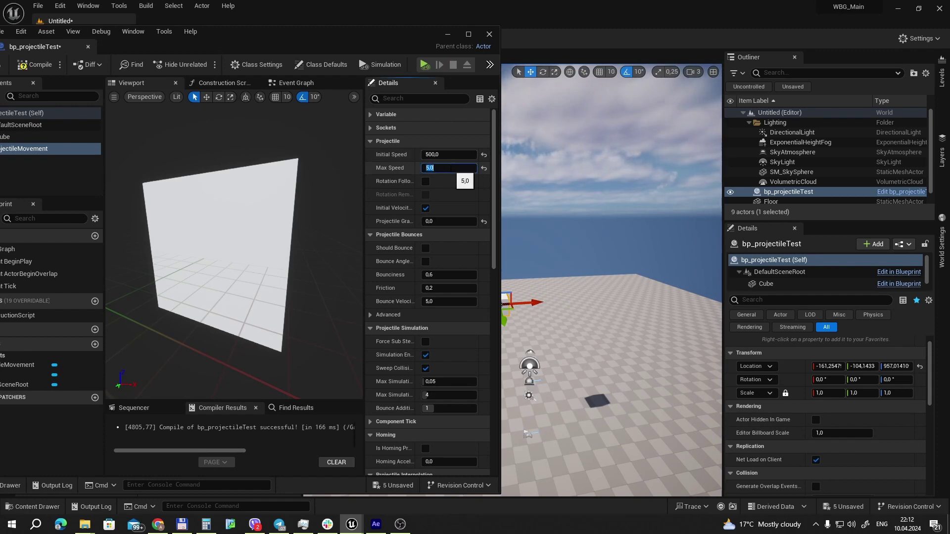
pyautogui.click(424, 65)
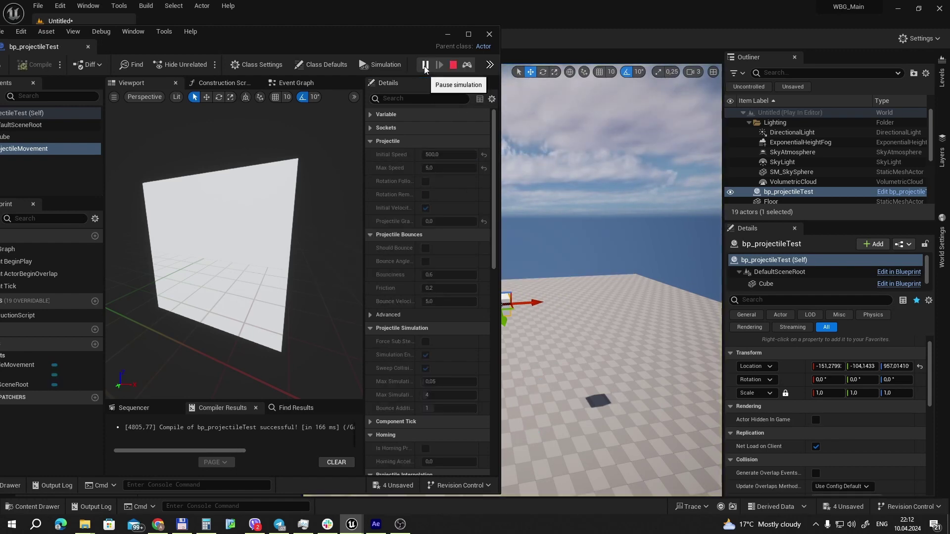
pyautogui.click(454, 65)
pyautogui.moveTo(414, 46); pyautogui.dragTo(390, 47)
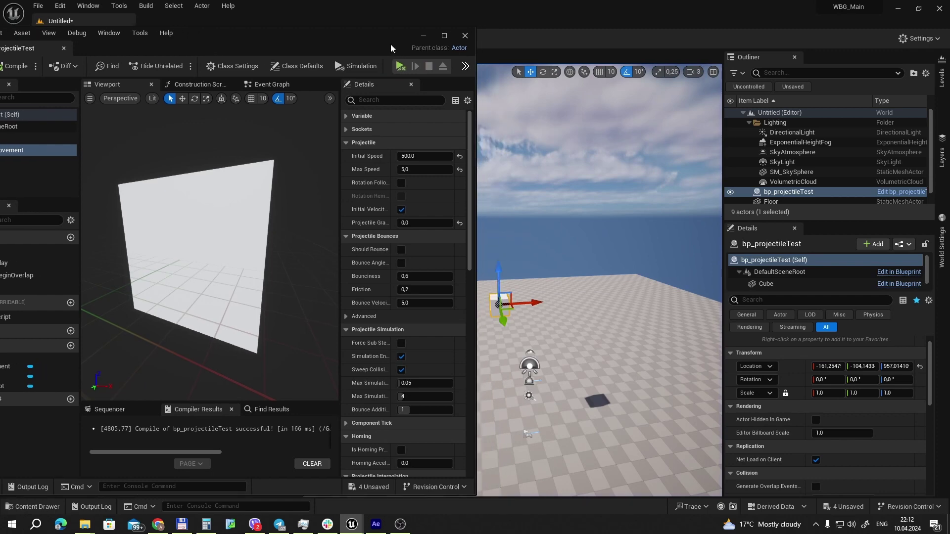
pyautogui.click(400, 66)
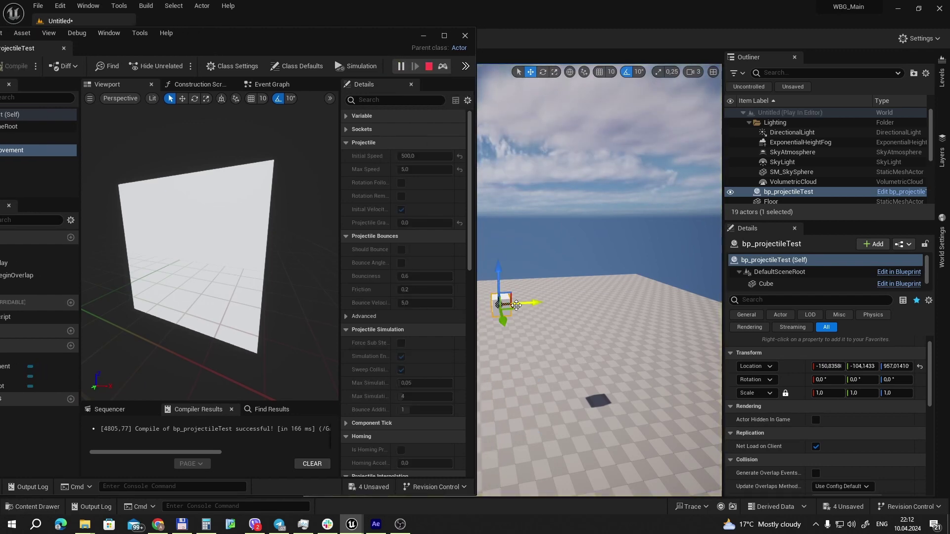
pyautogui.click(428, 66)
# Restore Max Speed to 1000 and scroll down to Velocity.
pyautogui.moveTo(381, 37); pyautogui.dragTo(423, 33)
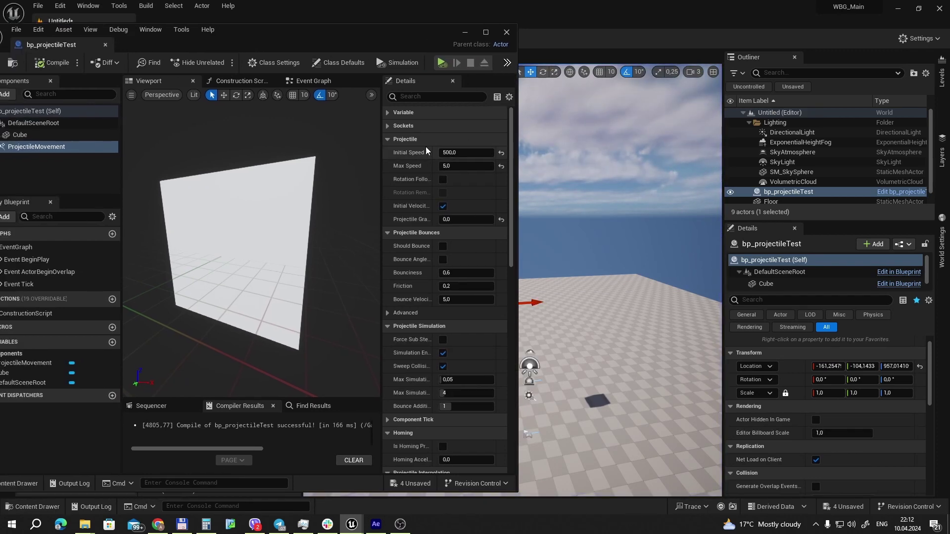
pyautogui.click(458, 167)
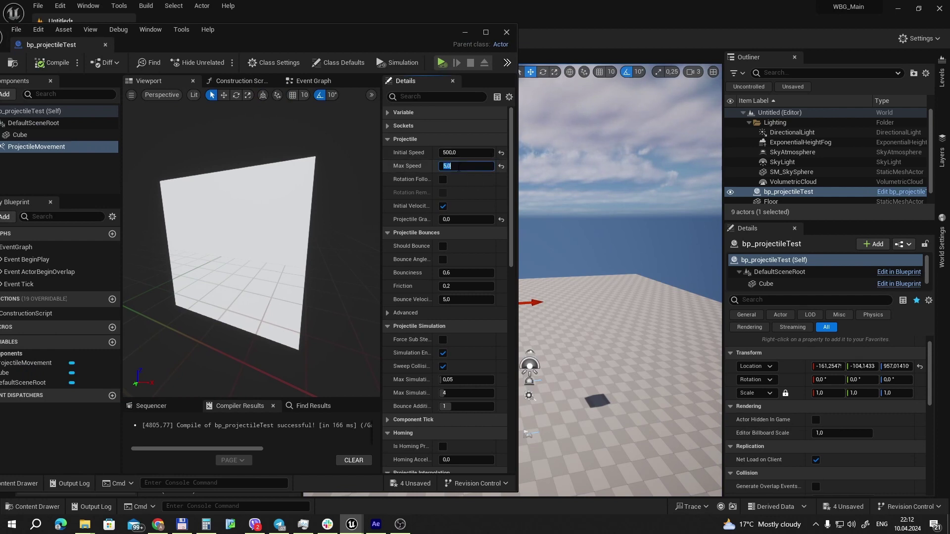
pyautogui.write('1000')
pyautogui.press('Return')
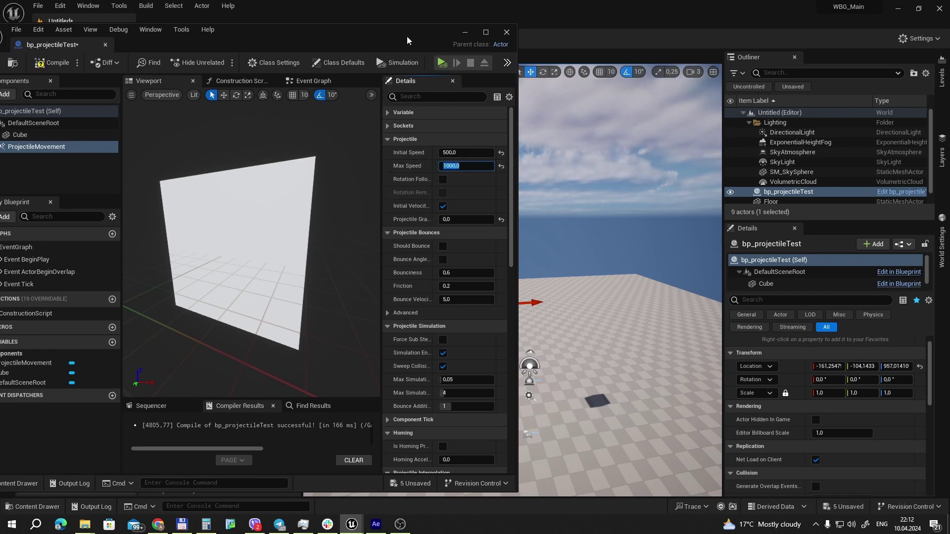
pyautogui.moveTo(407, 36); pyautogui.dragTo(410, 27)
pyautogui.scroll(-5, 453, 287)
pyautogui.scroll(-5, 465, 371)
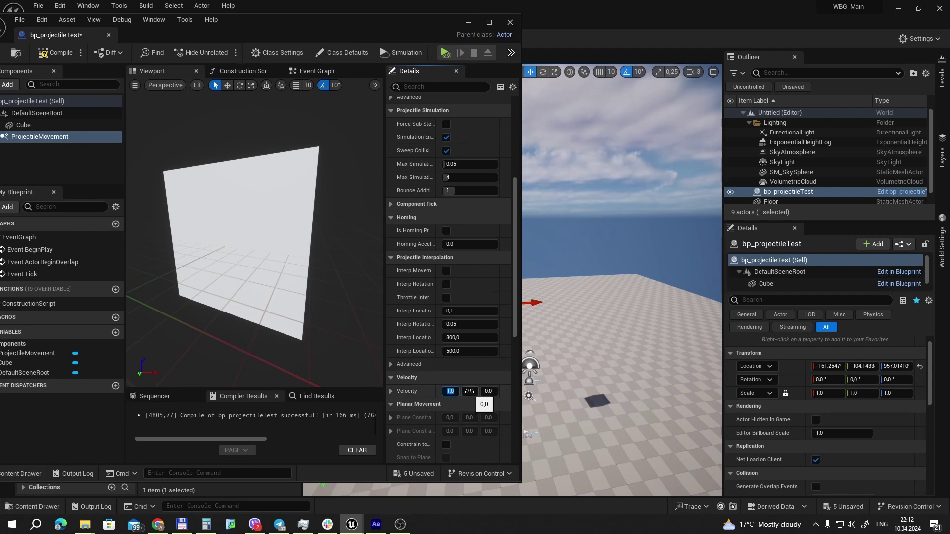
# Set Velocity Y to 1 and test the new flight direction.
pyautogui.click(469, 391)
pyautogui.write('1')
pyautogui.press('Return')
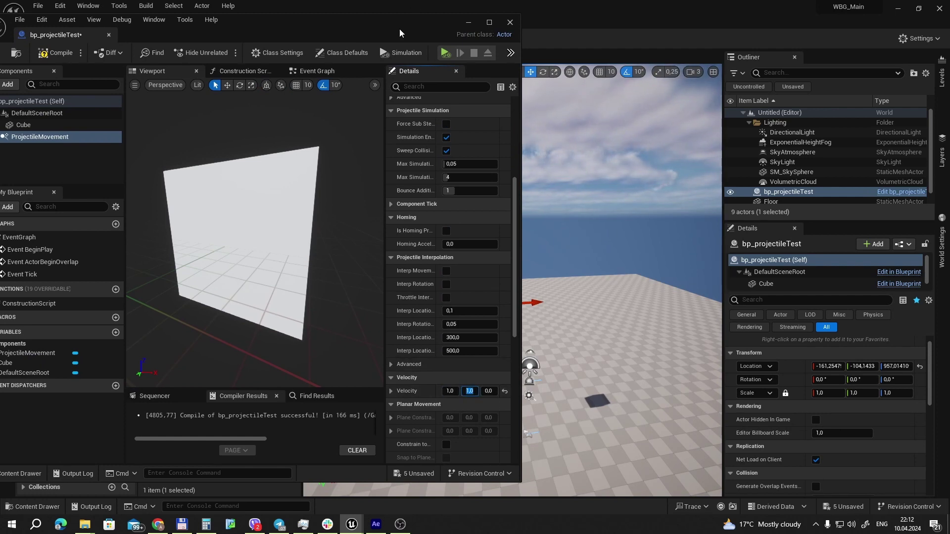
pyautogui.click(445, 52)
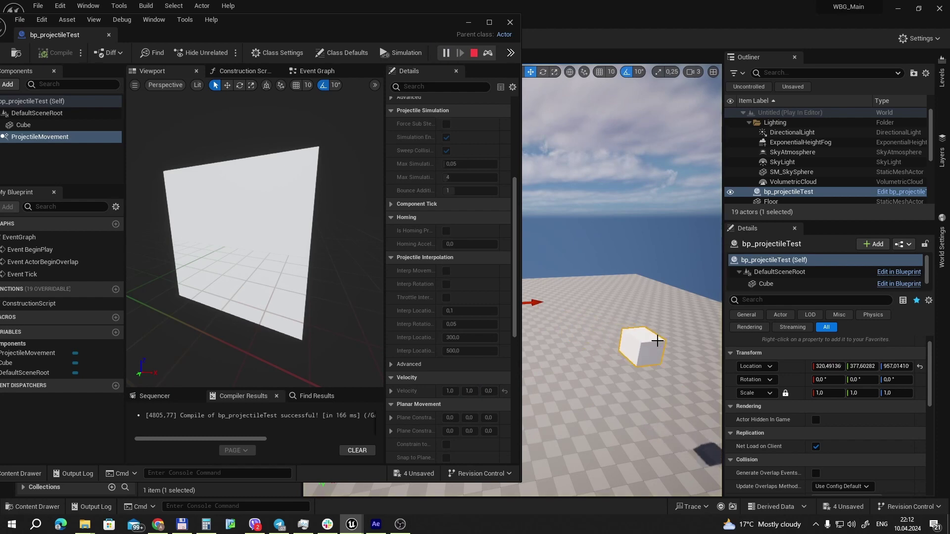
pyautogui.click(474, 53)
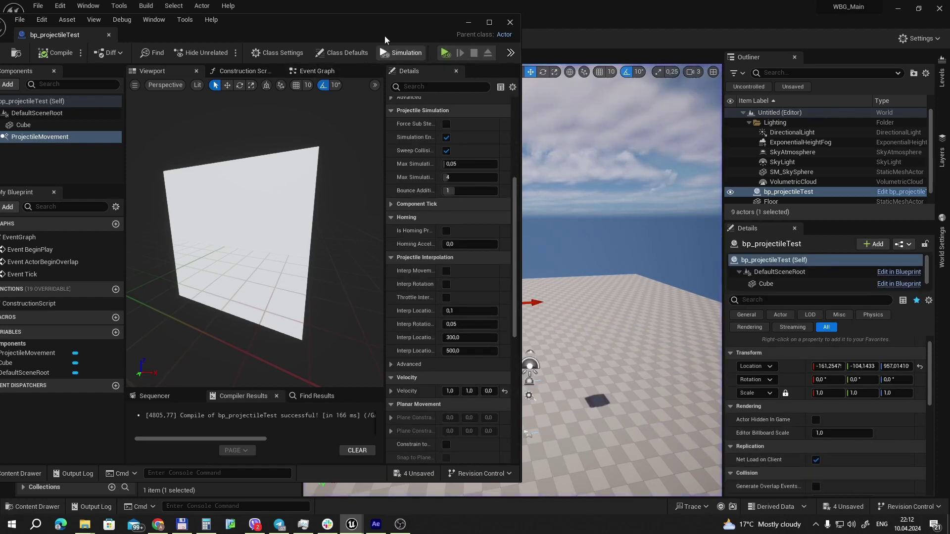
# Test the projectile with Velocity X at 2, then at 20.
pyautogui.moveTo(384, 36); pyautogui.dragTo(316, 43)
pyautogui.click(382, 399)
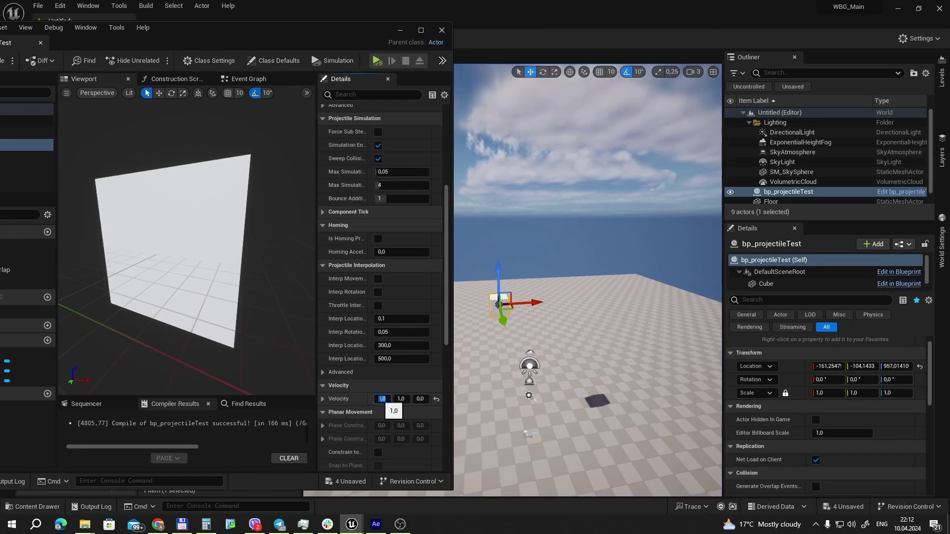
pyautogui.write('2')
pyautogui.press('Return')
pyautogui.click(375, 62)
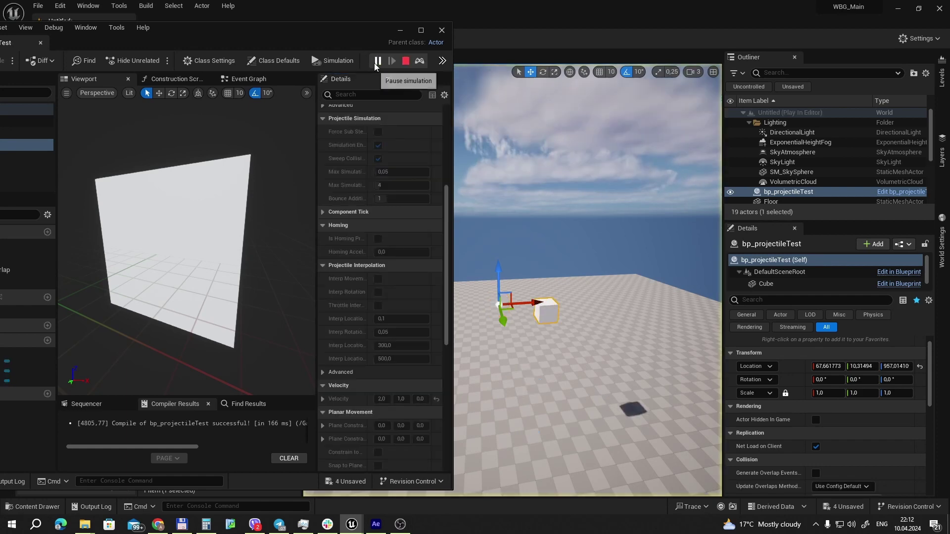
pyautogui.press('Escape')
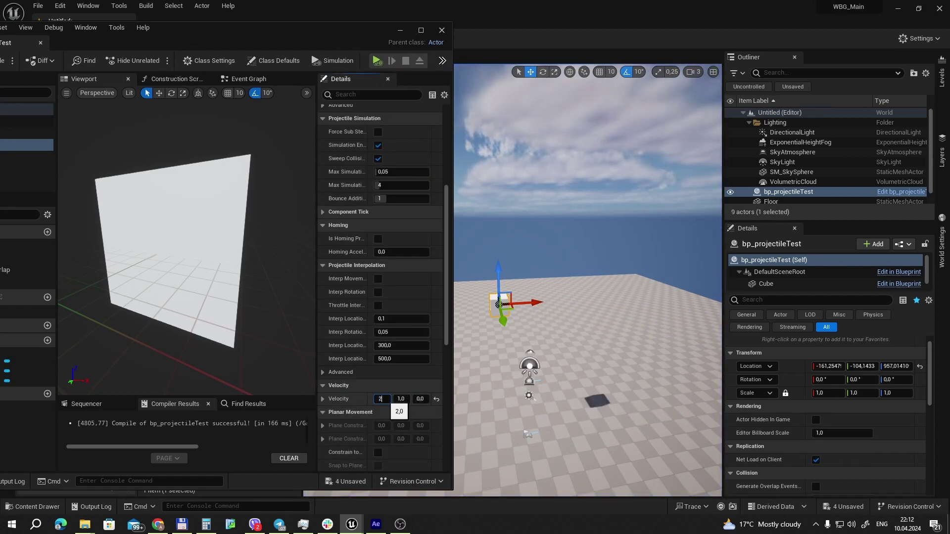
pyautogui.write('0')
pyautogui.press('Return')
pyautogui.click(376, 62)
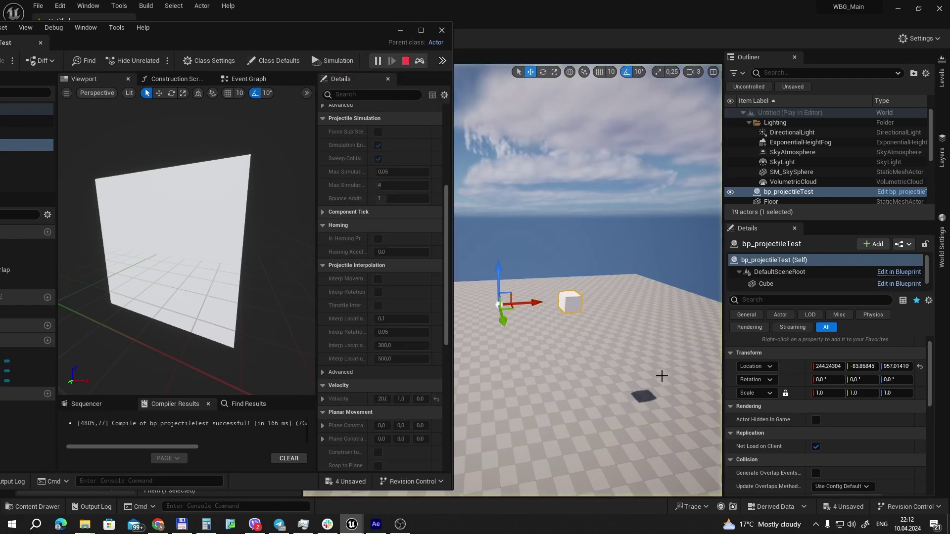
pyautogui.click(406, 61)
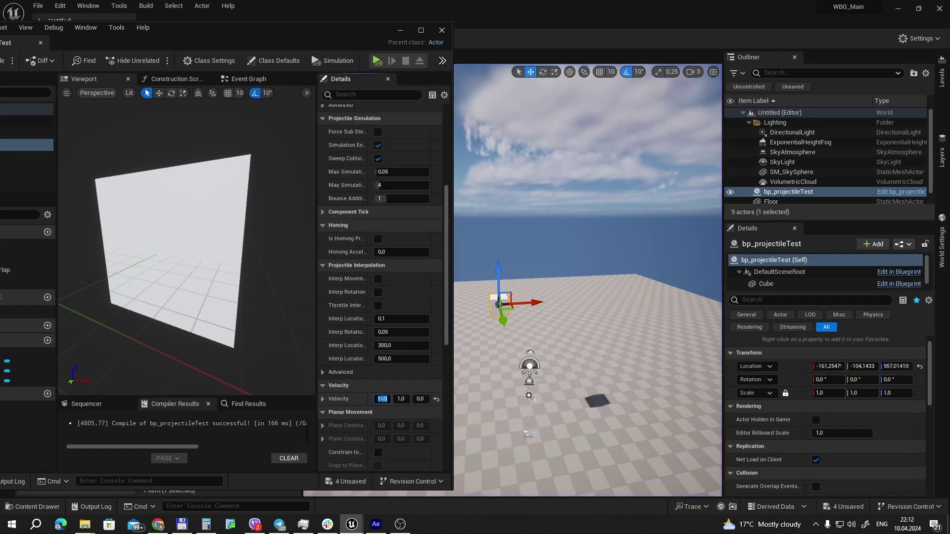
pyautogui.write('100')
# Test with Velocity X at 100, then set it back to 0 and retest.
pyautogui.press('Return')
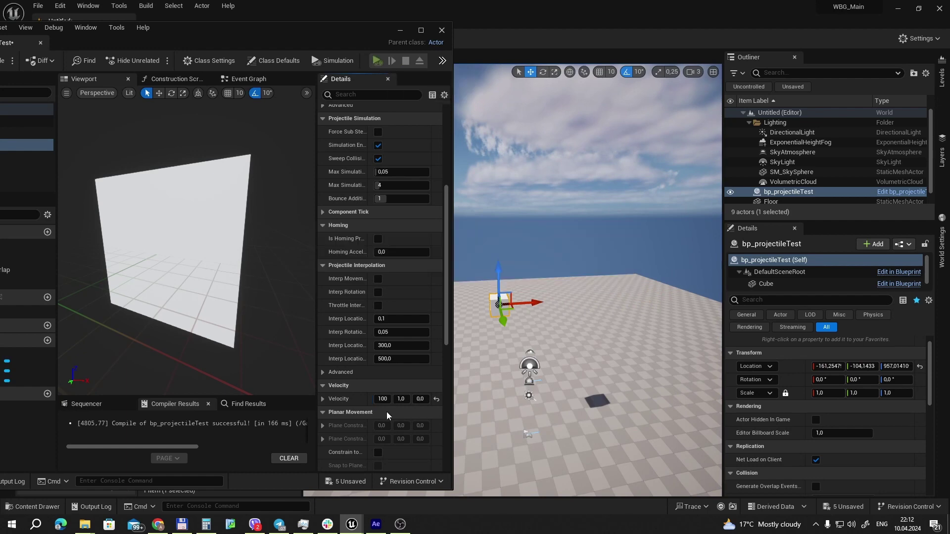
pyautogui.hotkey('alt', 'p')
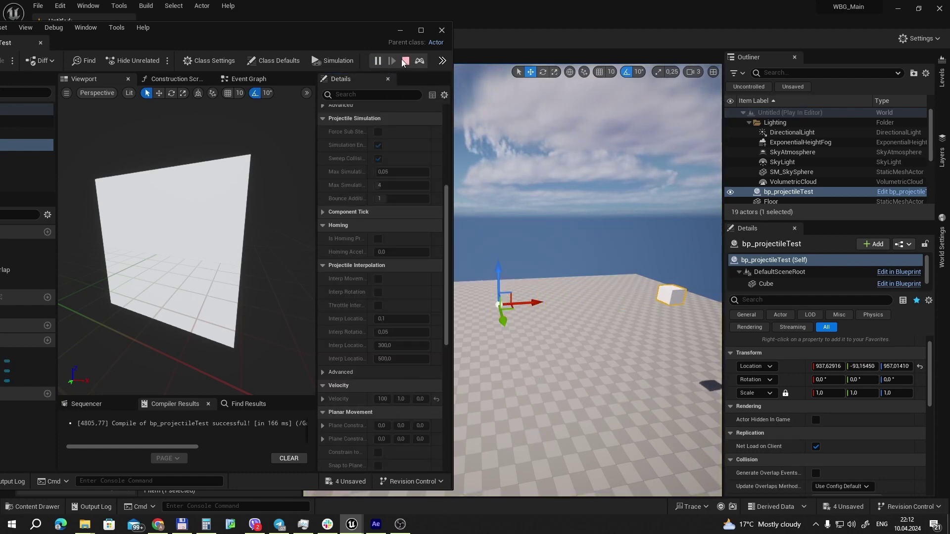
pyautogui.click(405, 61)
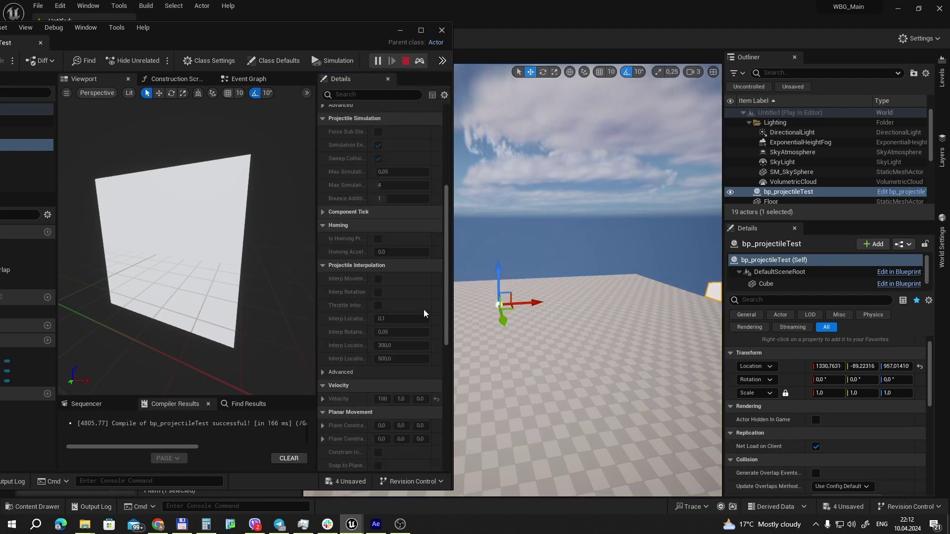
pyautogui.click(382, 402)
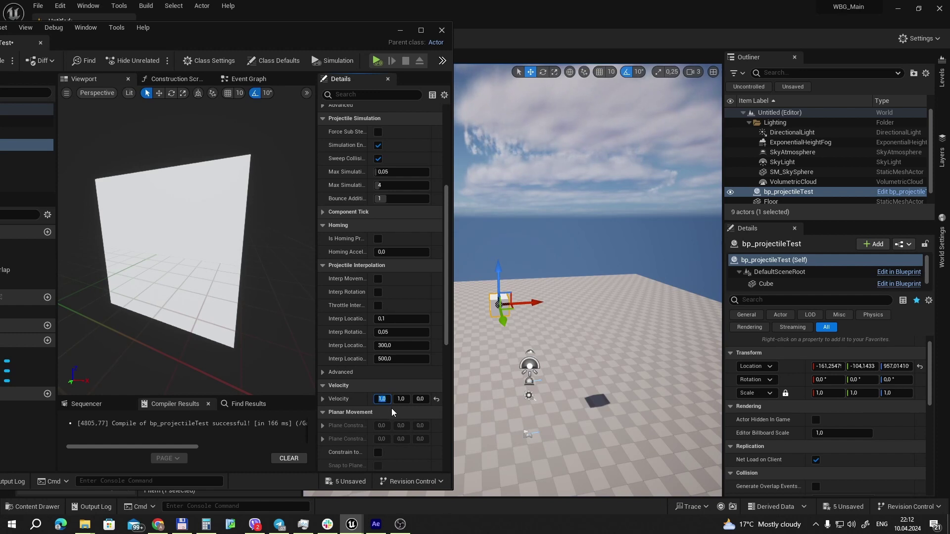
pyautogui.write('0')
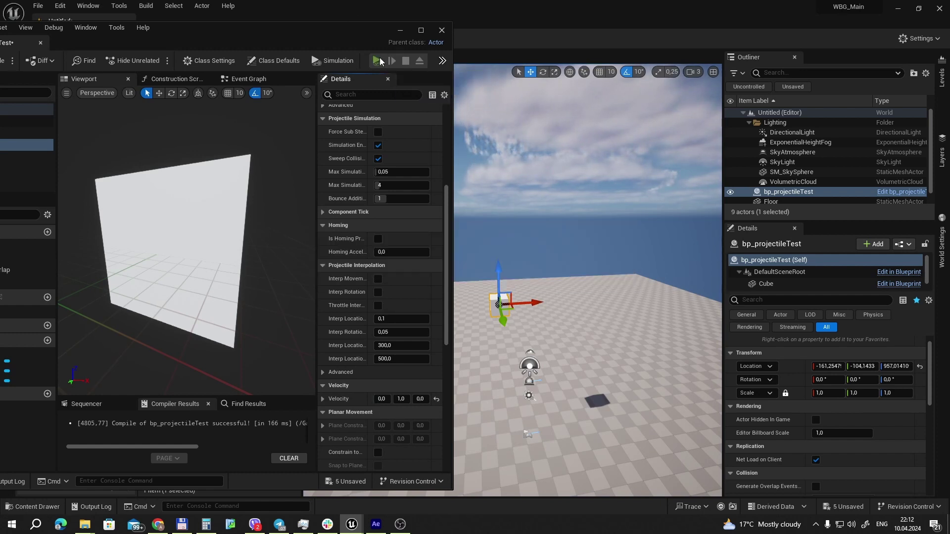
pyautogui.click(379, 60)
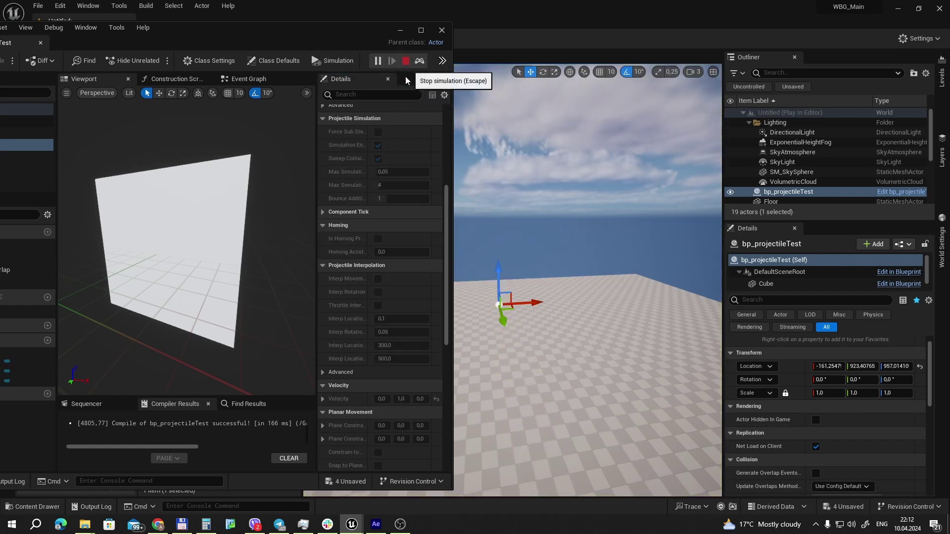
pyautogui.click(405, 60)
pyautogui.scroll(3, 443, 357)
pyautogui.scroll(3, 413, 280)
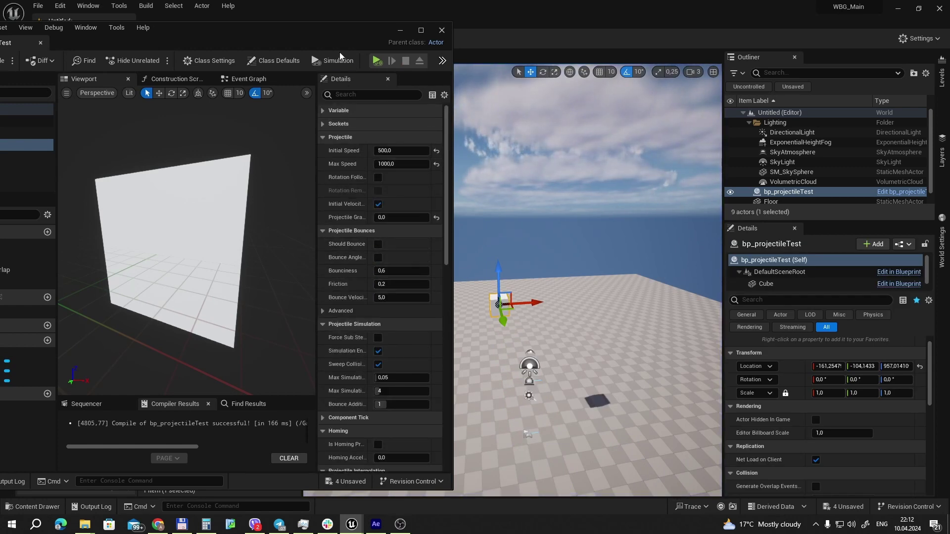
# Enable Should Bounce, set Gravity Scale to 1, and run a test.
pyautogui.moveTo(333, 32); pyautogui.dragTo(371, 26)
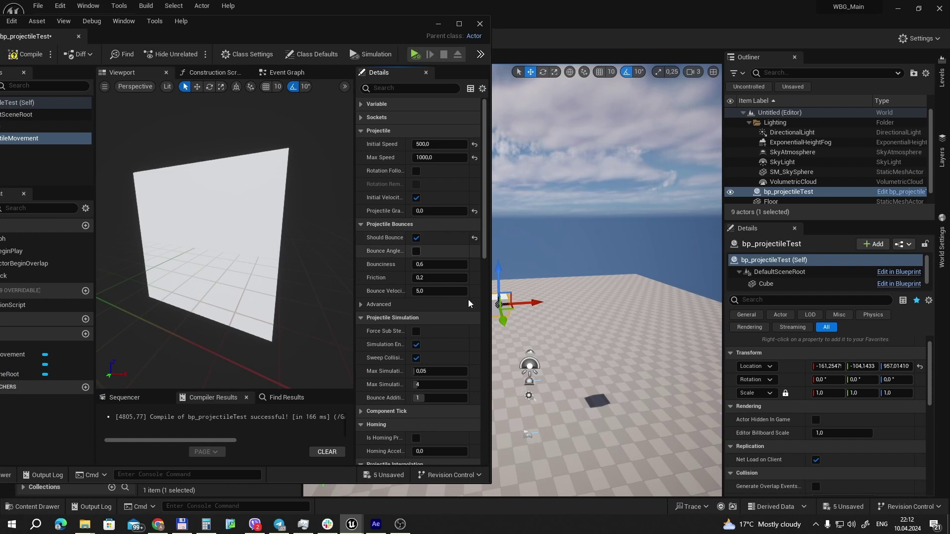
pyautogui.click(416, 238)
pyautogui.click(443, 210)
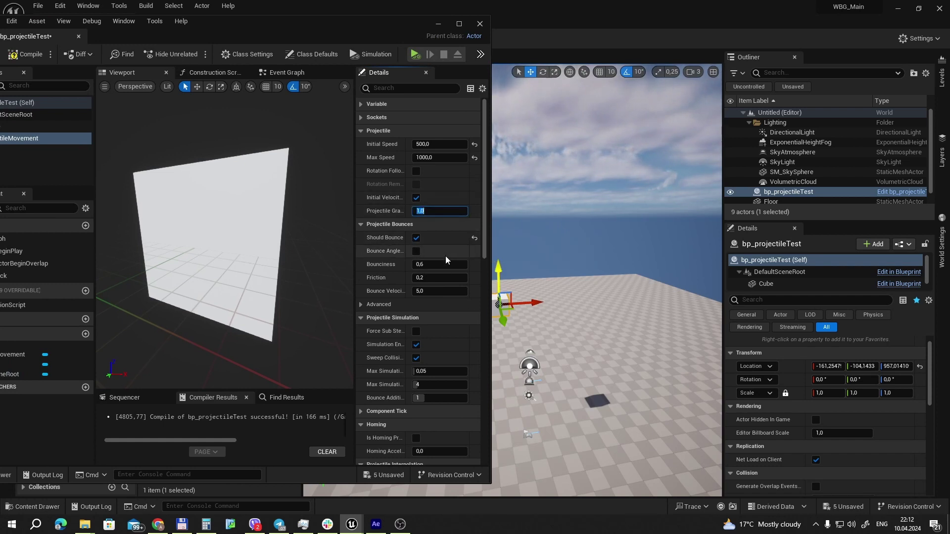
pyautogui.click(416, 56)
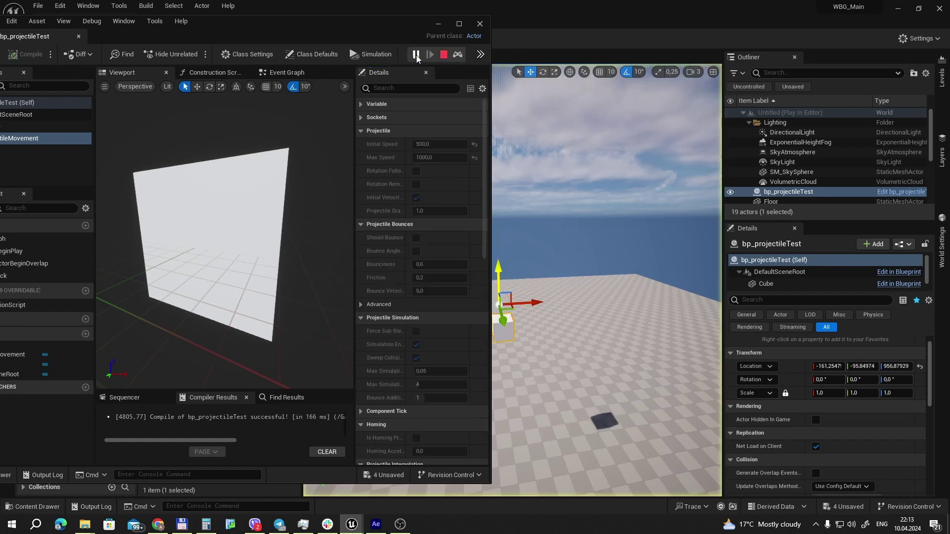
pyautogui.press('Escape')
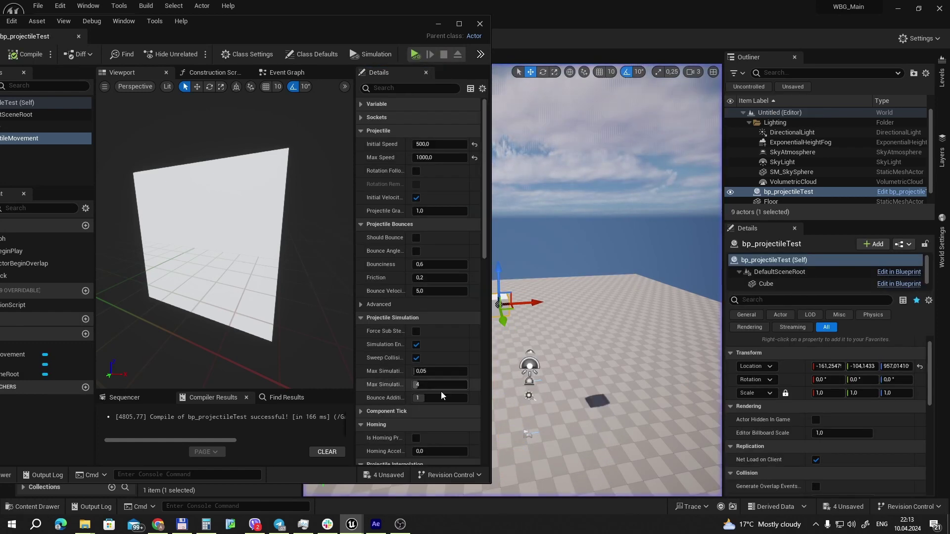
# Set Velocity X to 1 and test the projectile.
pyautogui.scroll(-5, 441, 393)
pyautogui.write('1')
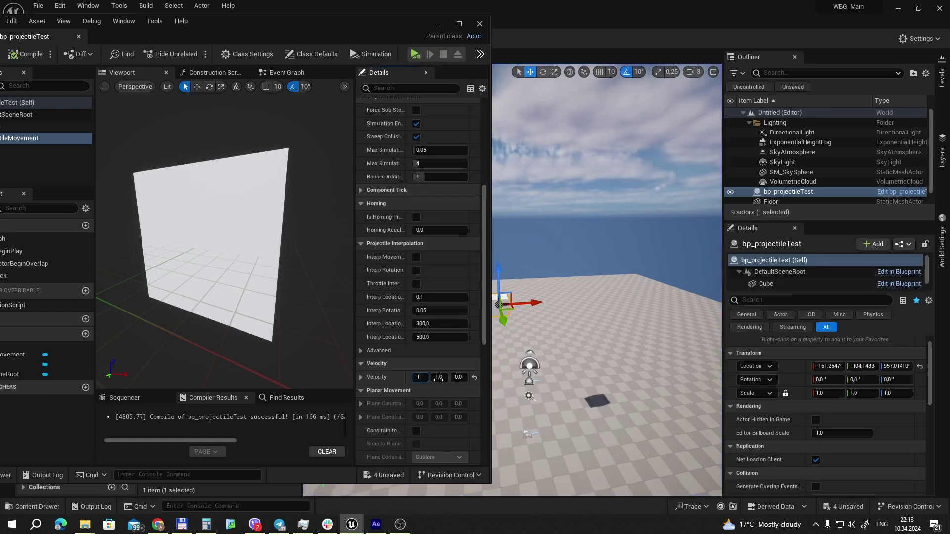
pyautogui.press('Return')
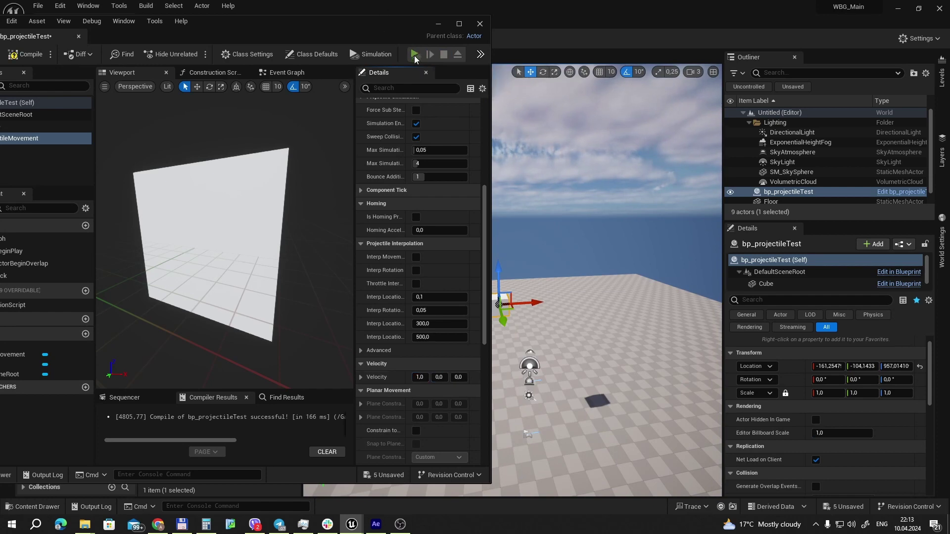
pyautogui.click(414, 54)
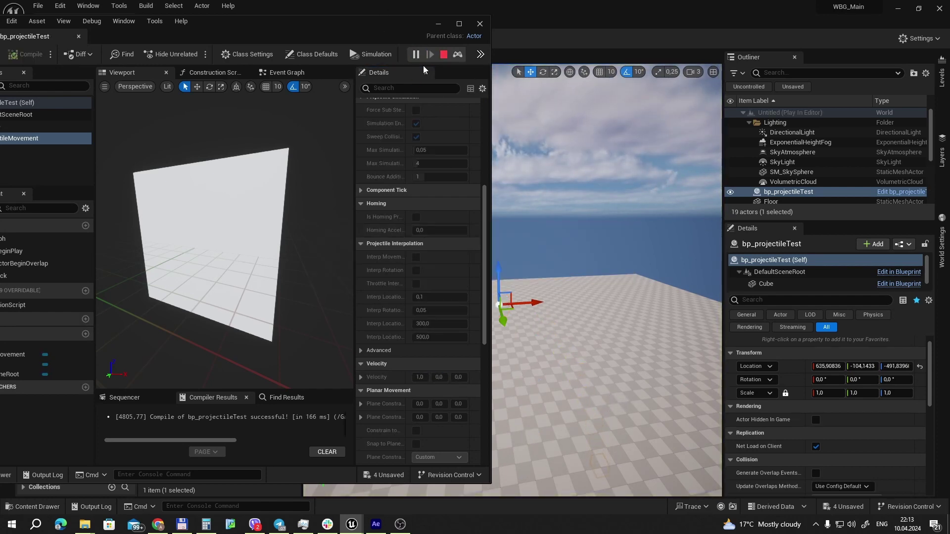
pyautogui.click(444, 55)
# Re-enable Should Bounce, turn on Bounce Angle Affects Friction and Rotation Follows Velocity, then test.
pyautogui.scroll(2, 452, 217)
pyautogui.scroll(2, 450, 221)
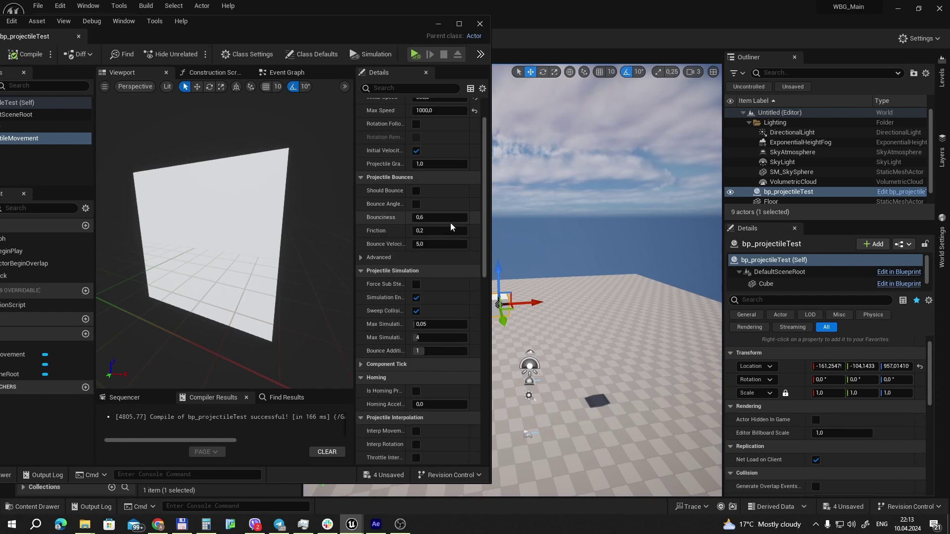
pyautogui.scroll(2, 445, 228)
pyautogui.click(416, 238)
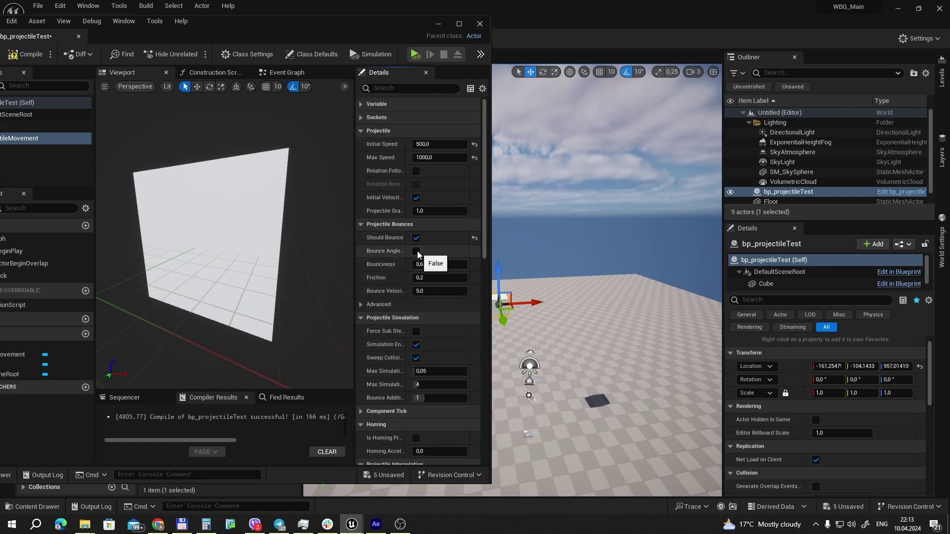
pyautogui.click(416, 252)
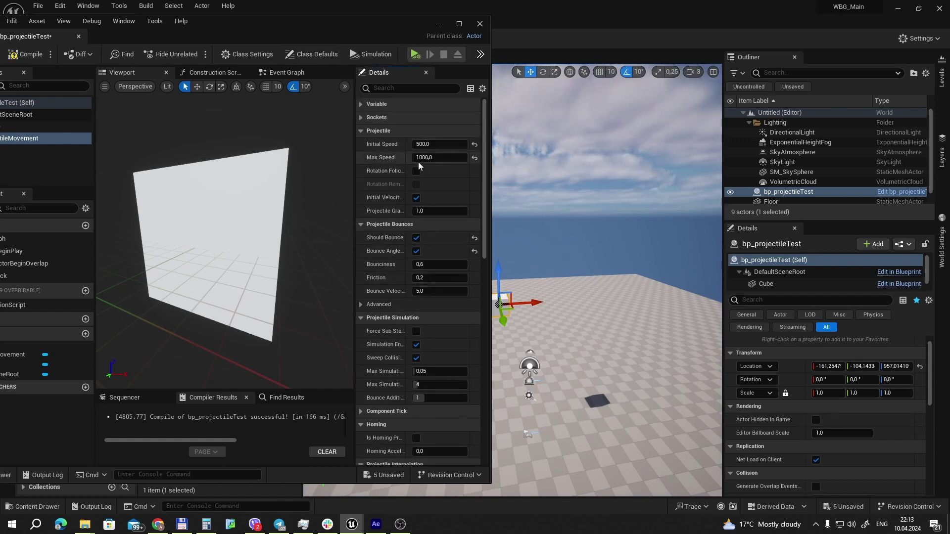
pyautogui.click(416, 170)
pyautogui.click(415, 54)
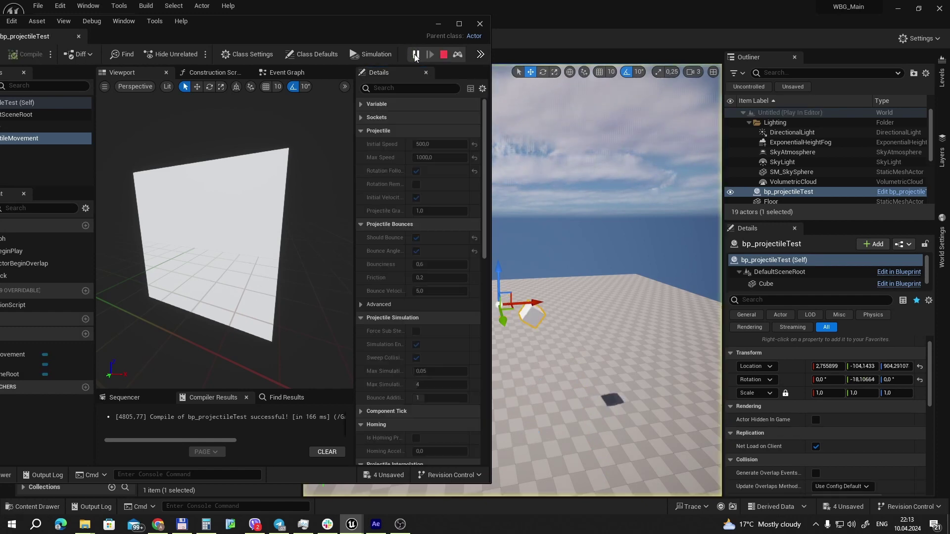
pyautogui.click(446, 55)
# Turn Rotation Follows Velocity back off and run another test.
pyautogui.click(416, 171)
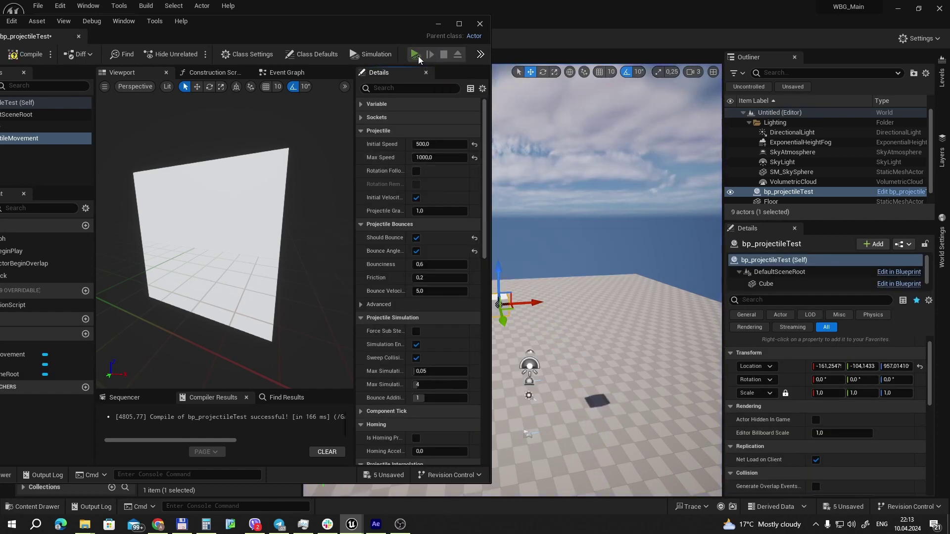
pyautogui.click(416, 55)
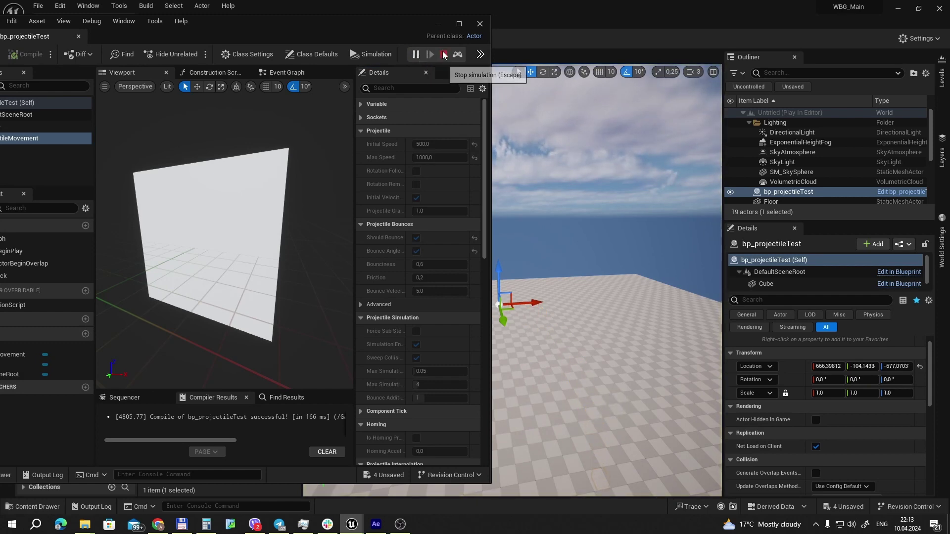
pyautogui.click(444, 55)
pyautogui.moveTo(191, 30); pyautogui.dragTo(251, 29)
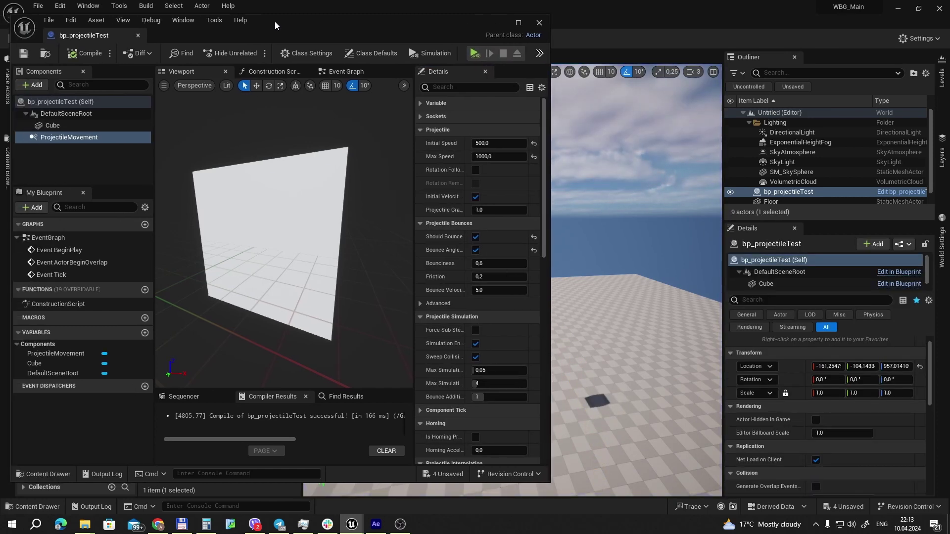
# Put Cube in place of DefaultSceneRoot as root, compile, and run a quick test.
pyautogui.click(57, 125)
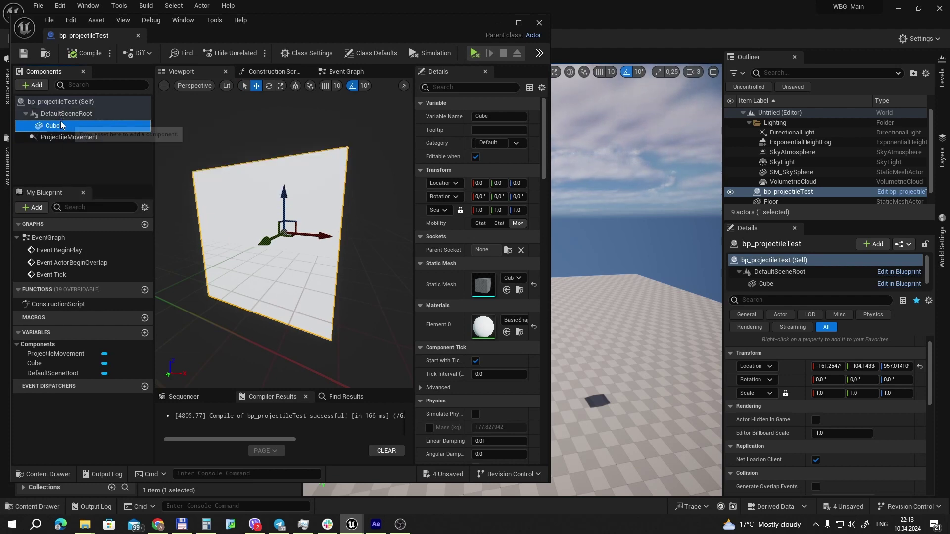
pyautogui.moveTo(52, 125); pyautogui.dragTo(64, 114)
pyautogui.hotkey('ctrl', 's')
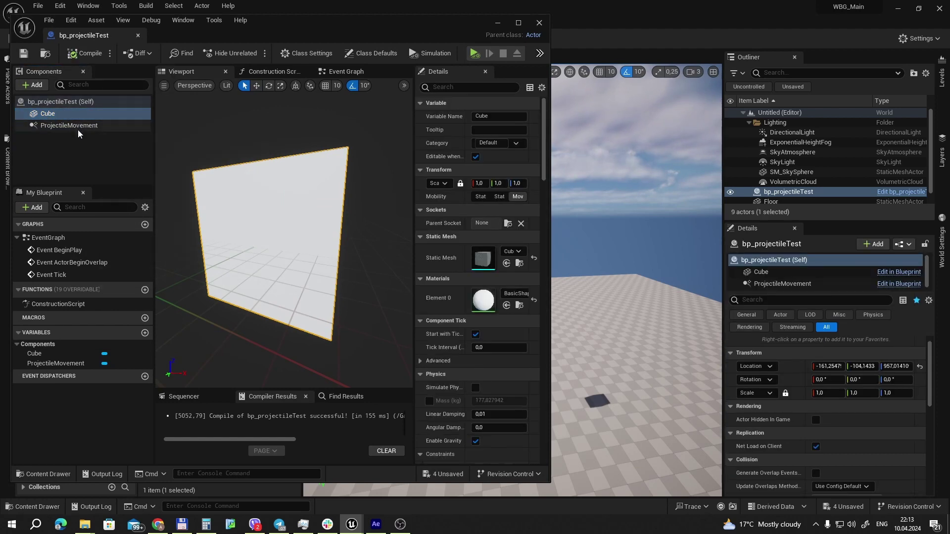
pyautogui.moveTo(417, 29); pyautogui.dragTo(330, 34)
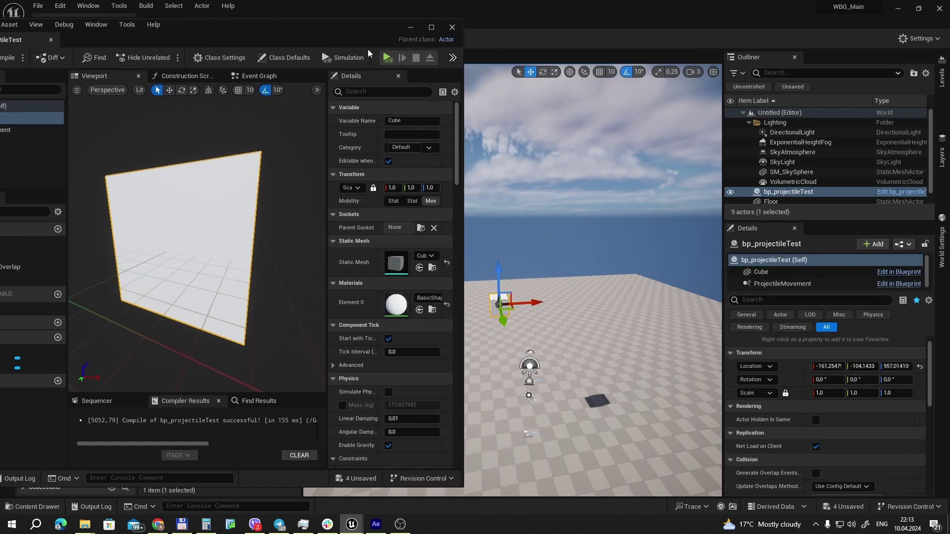
pyautogui.click(386, 57)
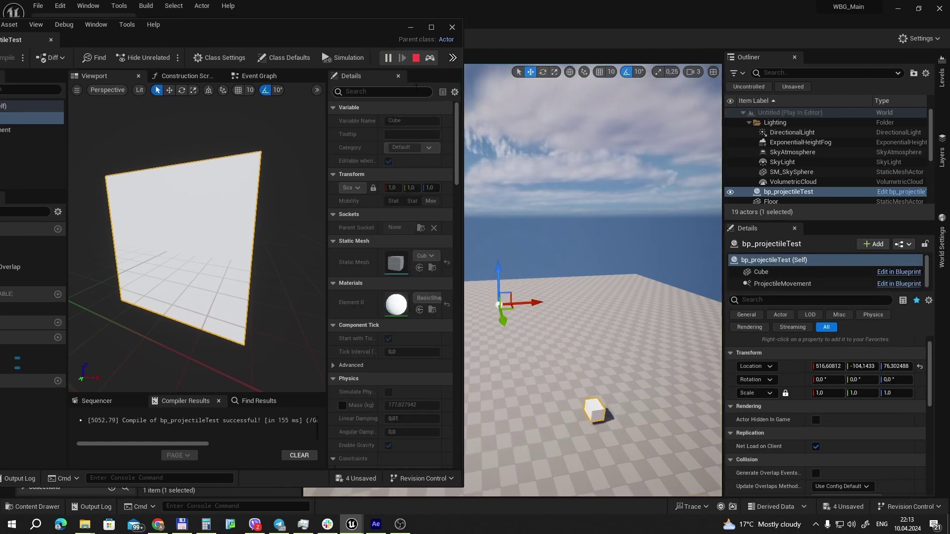
pyautogui.click(416, 57)
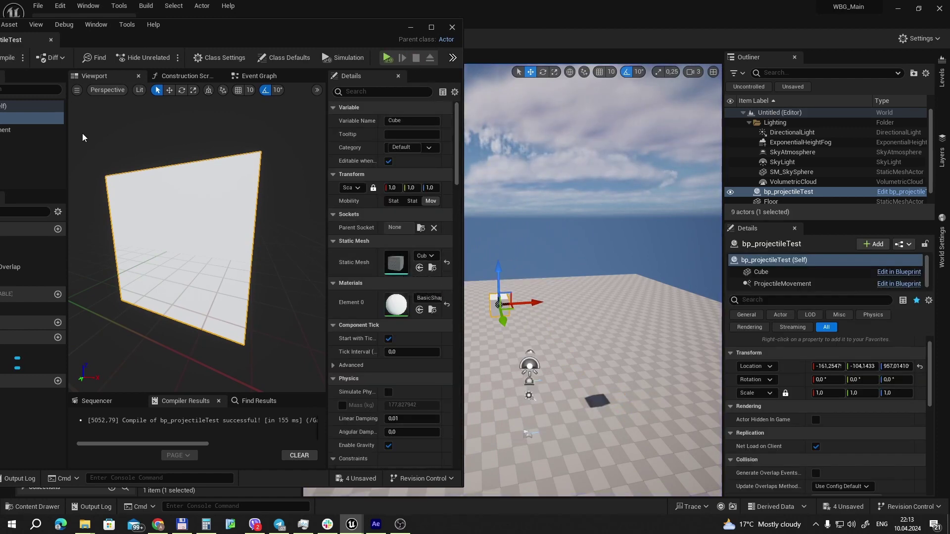
# Enable Rotation Follows Velocity on ProjectileMovement and test it.
pyautogui.click(30, 129)
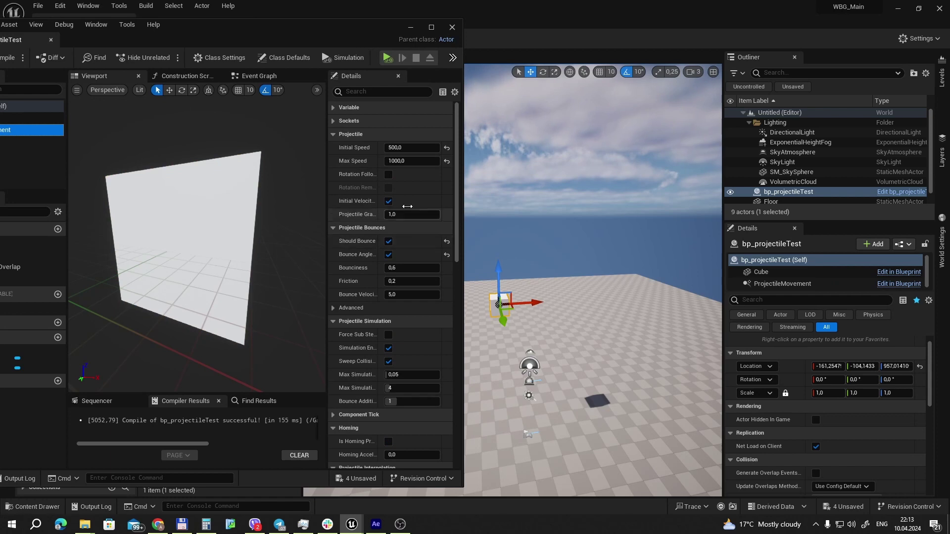
pyautogui.click(388, 174)
pyautogui.moveTo(363, 174)
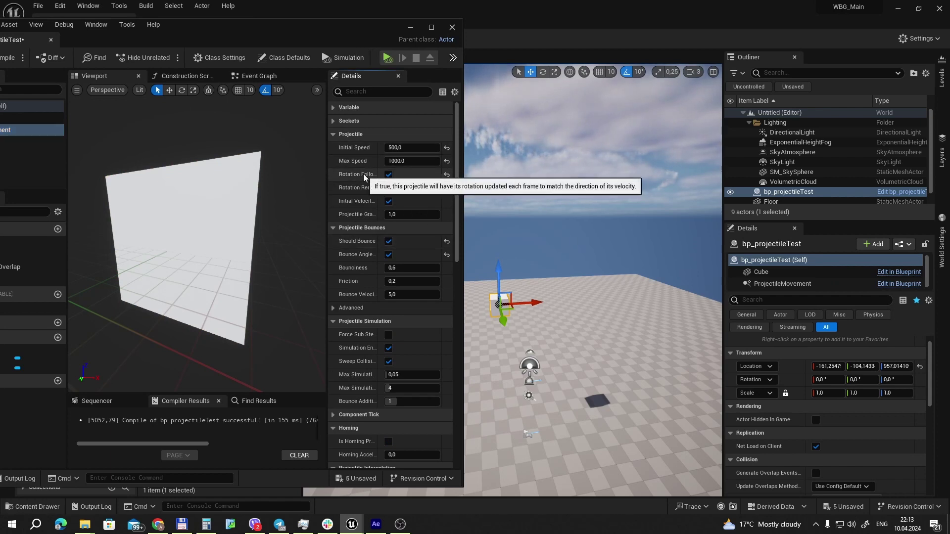
pyautogui.click(391, 59)
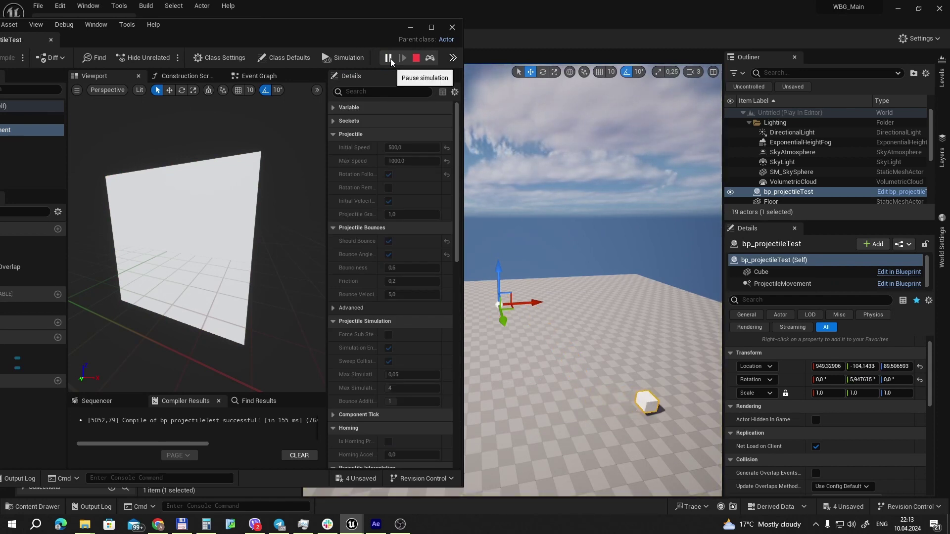
pyautogui.click(415, 58)
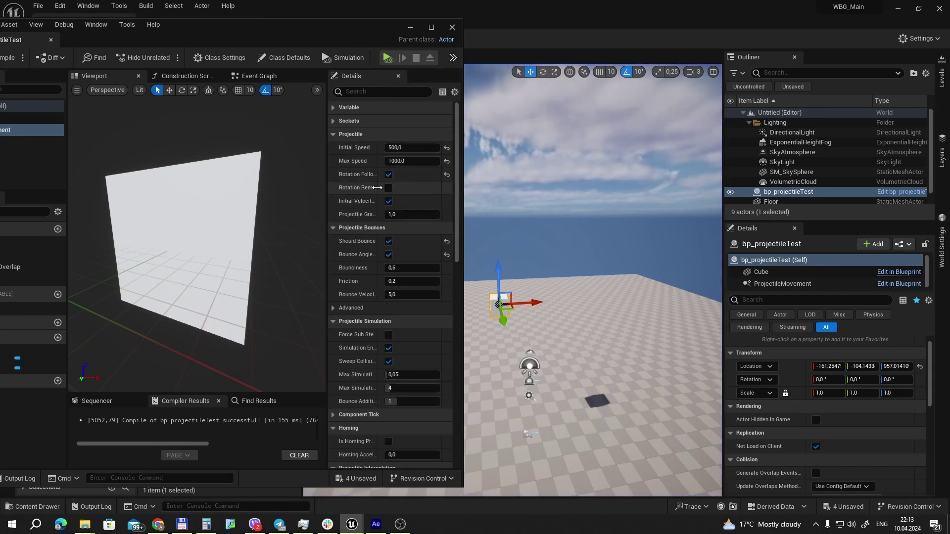
# Widen the property name column, test again, and turn off Rotation Remains Vertical.
pyautogui.moveTo(378, 186); pyautogui.dragTo(412, 187)
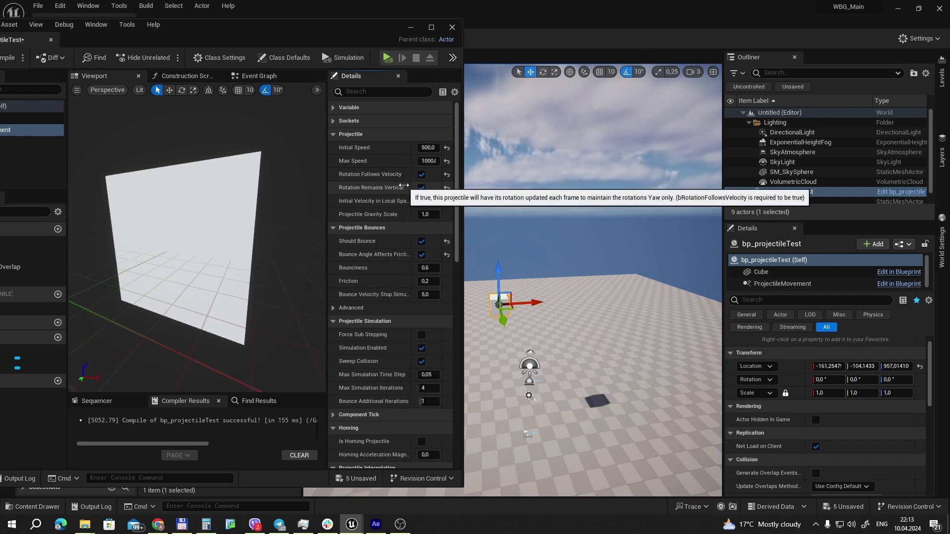
pyautogui.click(385, 58)
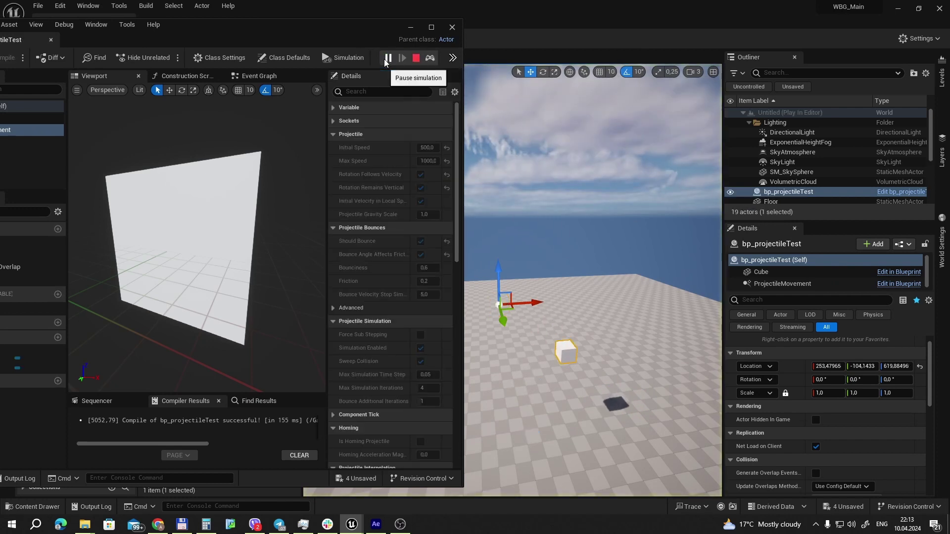
pyautogui.click(416, 58)
pyautogui.click(420, 187)
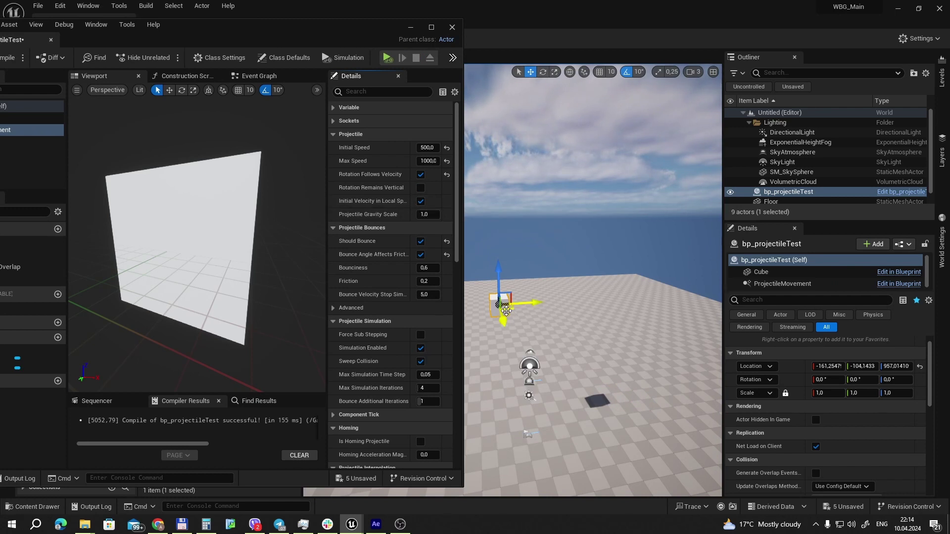
# Yaw the projectile cube to -30° and test it over two Play runs.
pyautogui.click(543, 72)
pyautogui.moveTo(495, 330); pyautogui.dragTo(534, 302)
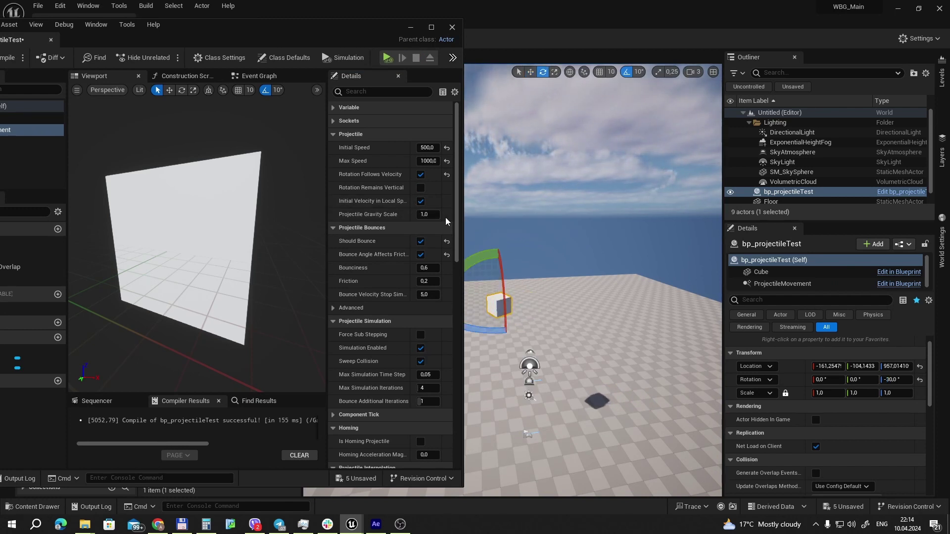
pyautogui.click(387, 58)
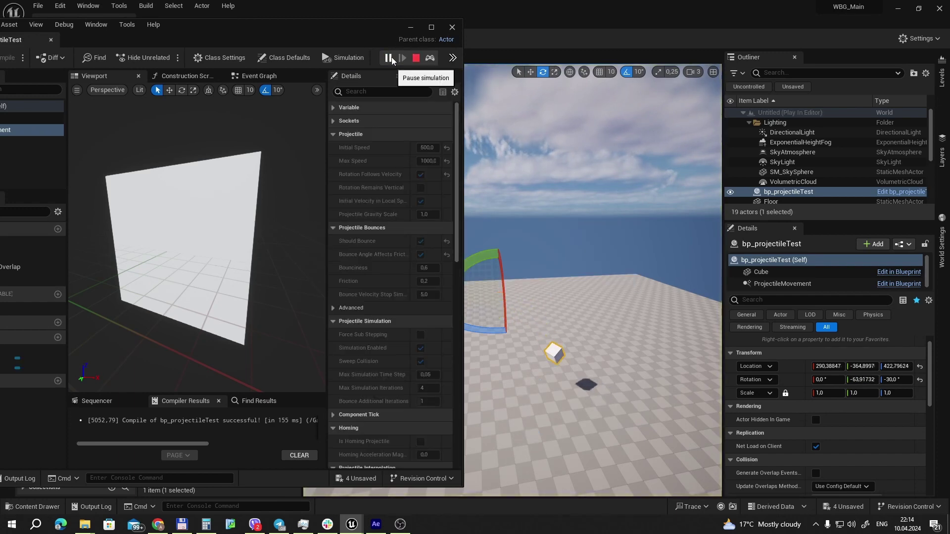
pyautogui.click(415, 57)
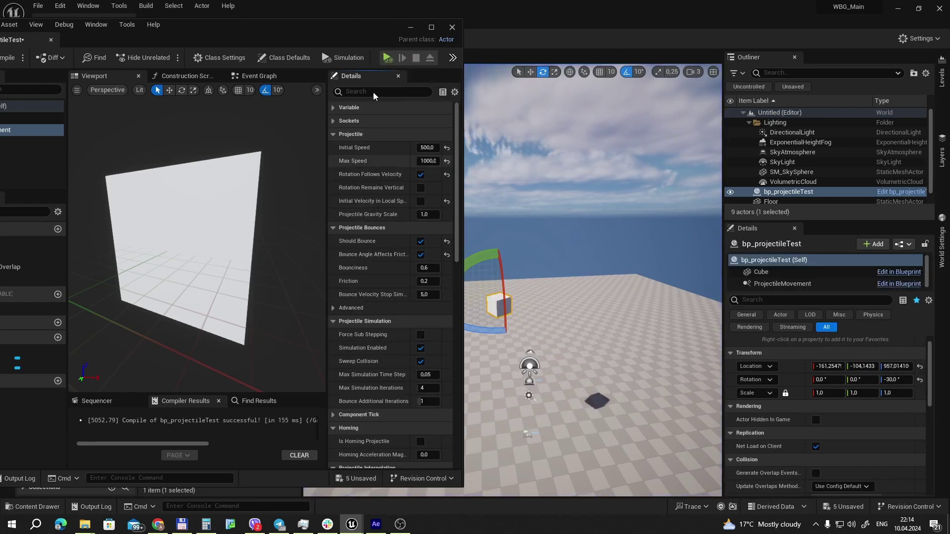
pyautogui.click(388, 59)
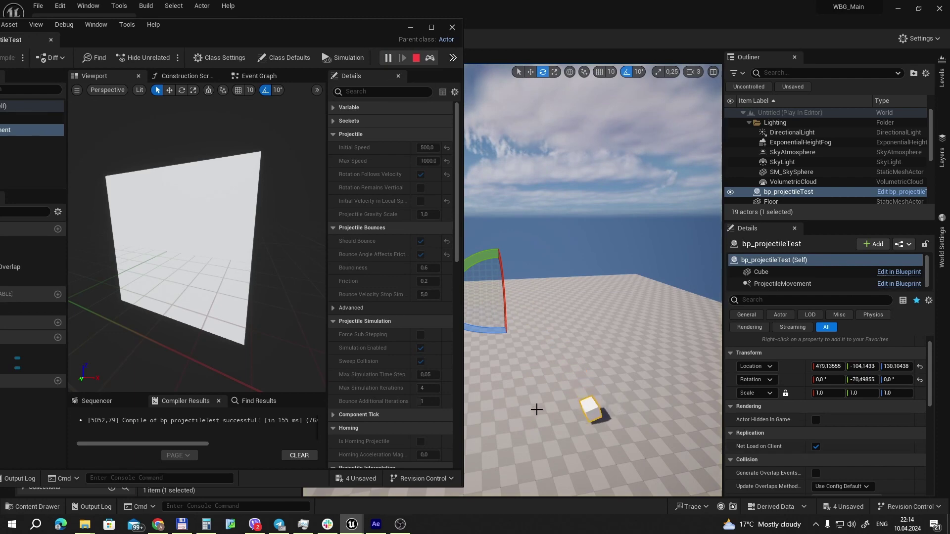
# Enable Initial Velocity in Local Space and disable Bounce Angle Affects Friction.
pyautogui.click(416, 58)
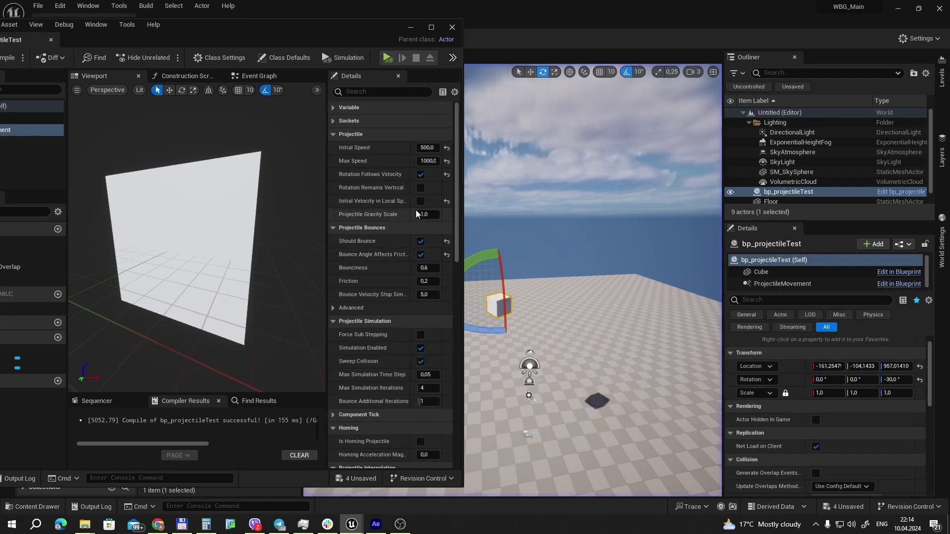
pyautogui.click(420, 201)
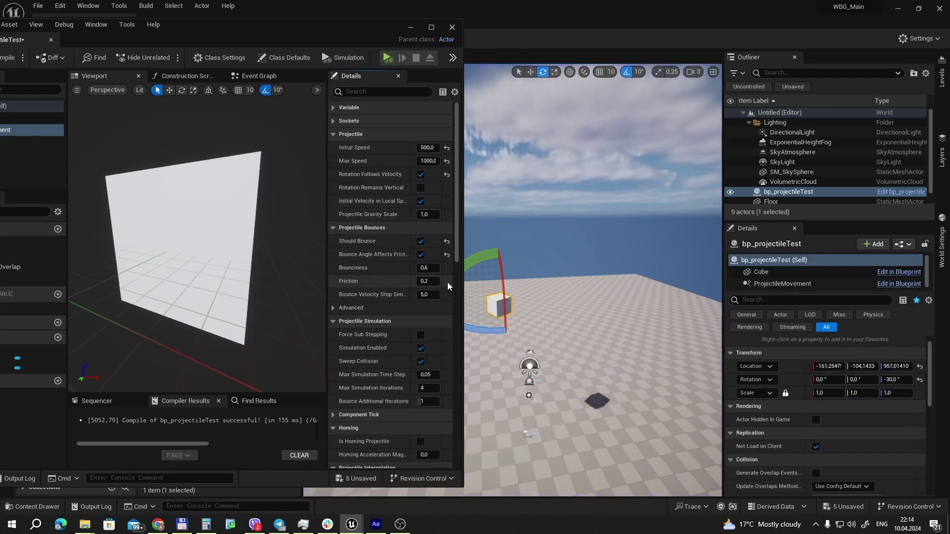
pyautogui.click(420, 254)
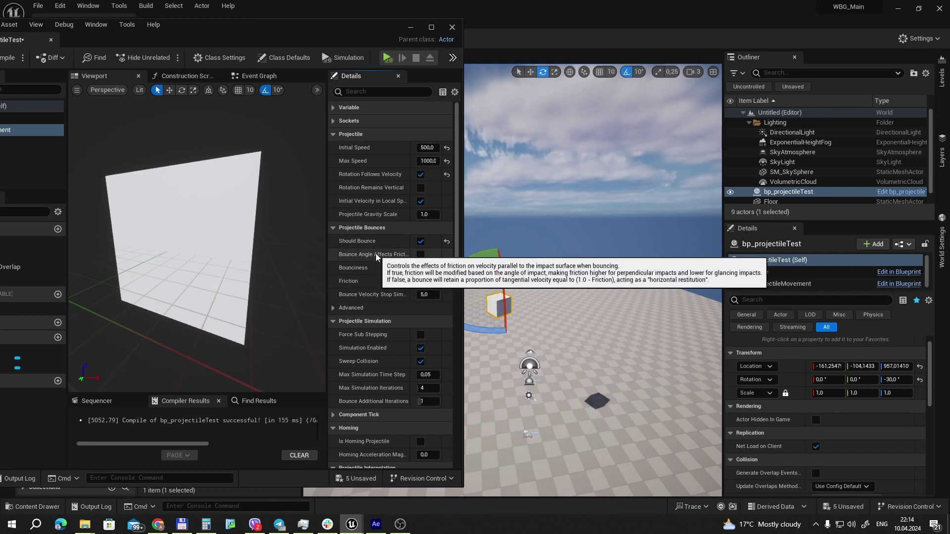
pyautogui.moveTo(413, 261); pyautogui.dragTo(413, 257)
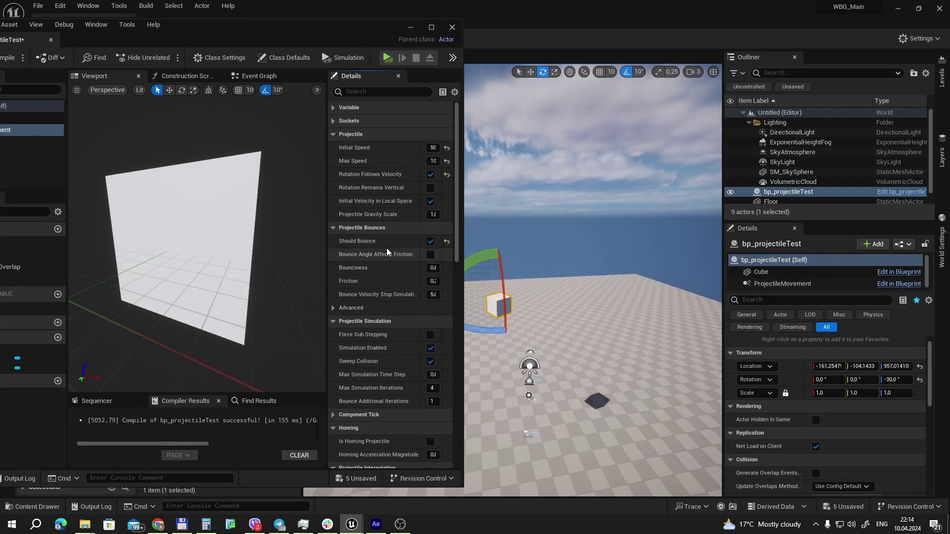
# Set bounce Friction to 1.0 and run a test simulation.
pyautogui.click(388, 58)
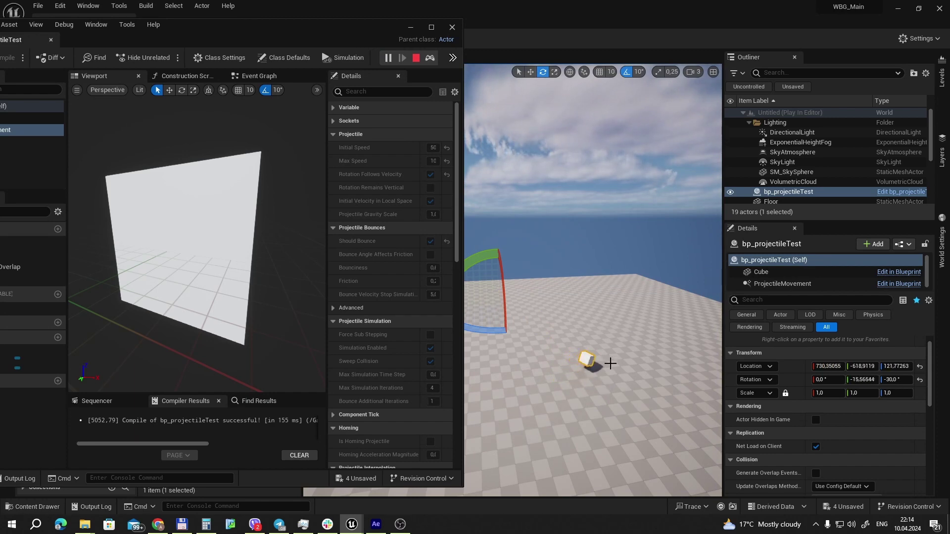
pyautogui.click(416, 57)
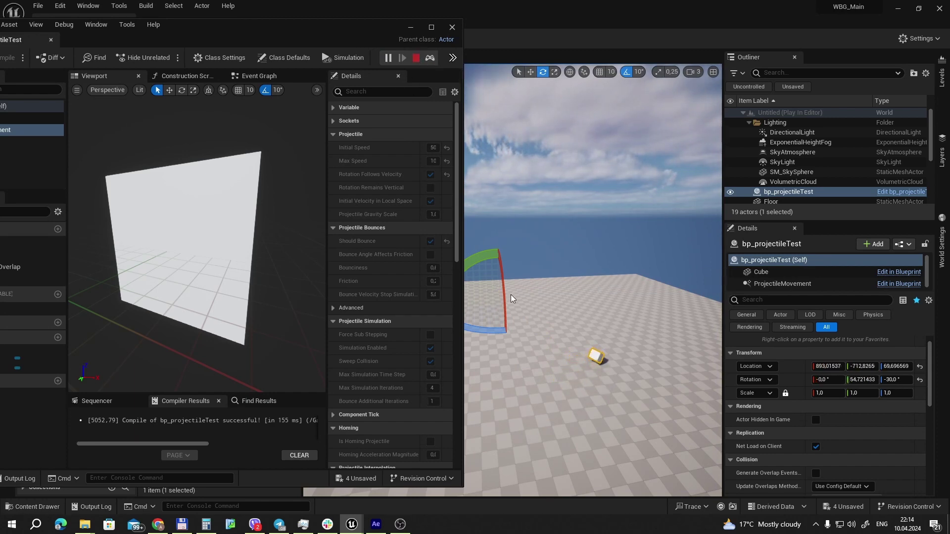
pyautogui.moveTo(464, 274); pyautogui.dragTo(486, 275)
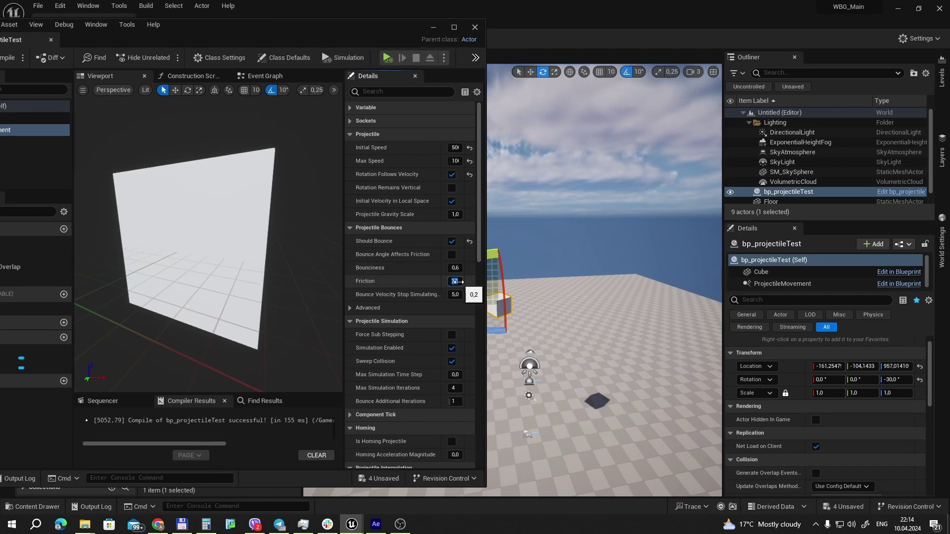
pyautogui.press('Return')
pyautogui.click(387, 58)
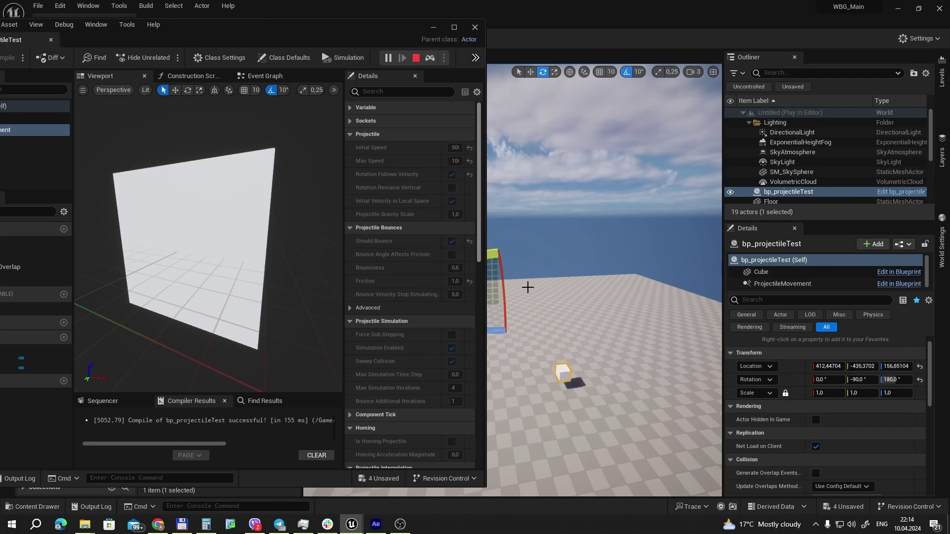
# Set bounce Friction back to 0,2.
pyautogui.click(415, 57)
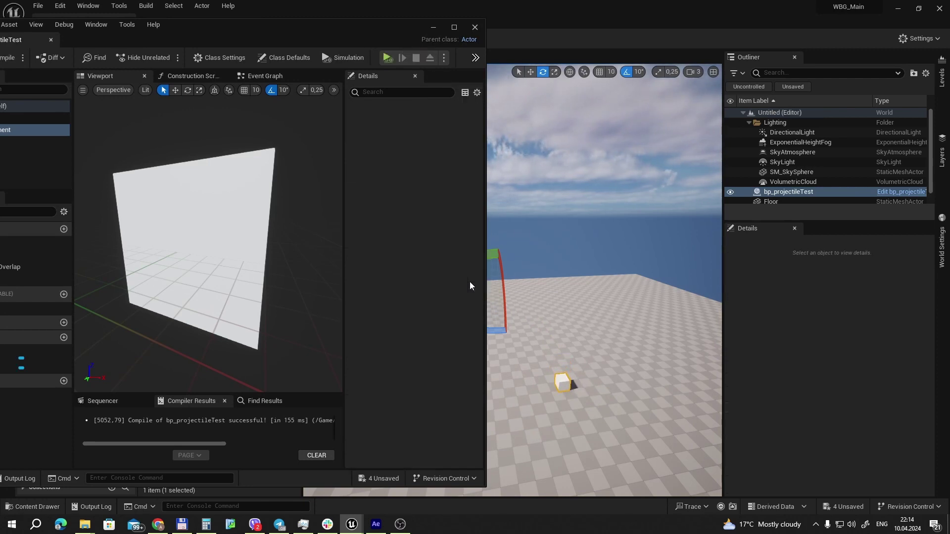
pyautogui.write(',2')
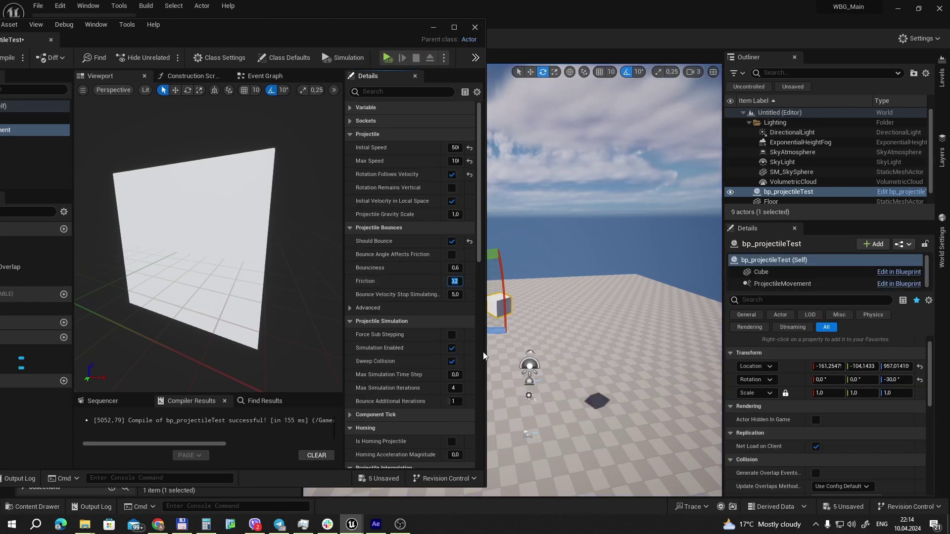
pyautogui.press('Return')
pyautogui.scroll(-1, 378, 296)
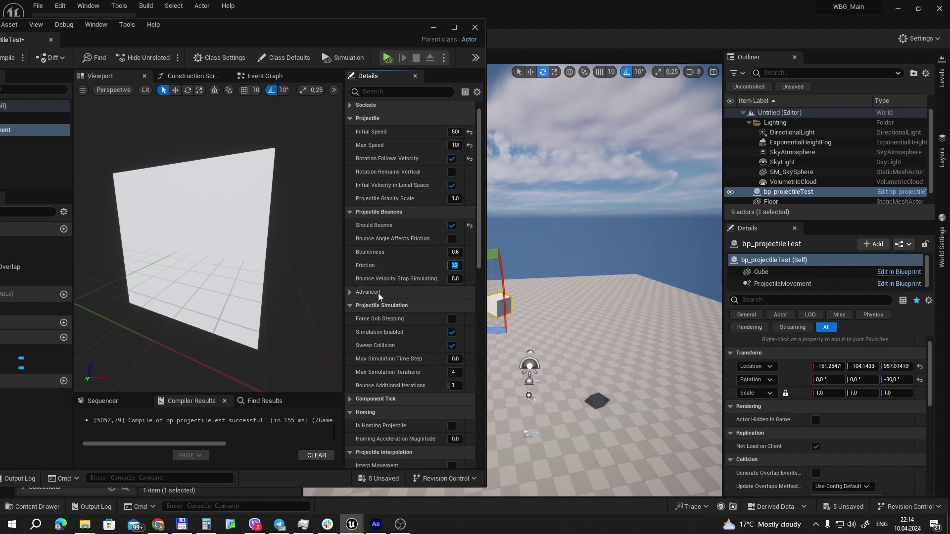
pyautogui.click(350, 292)
pyautogui.click(350, 292)
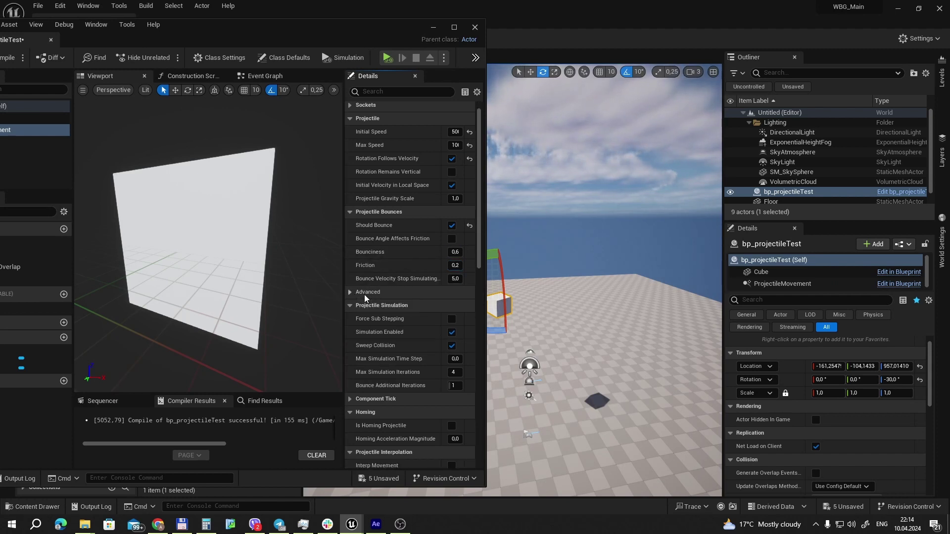
# Test the projectile with Bounciness 0,0 and then 1,0 in simulation.
pyautogui.click(460, 251)
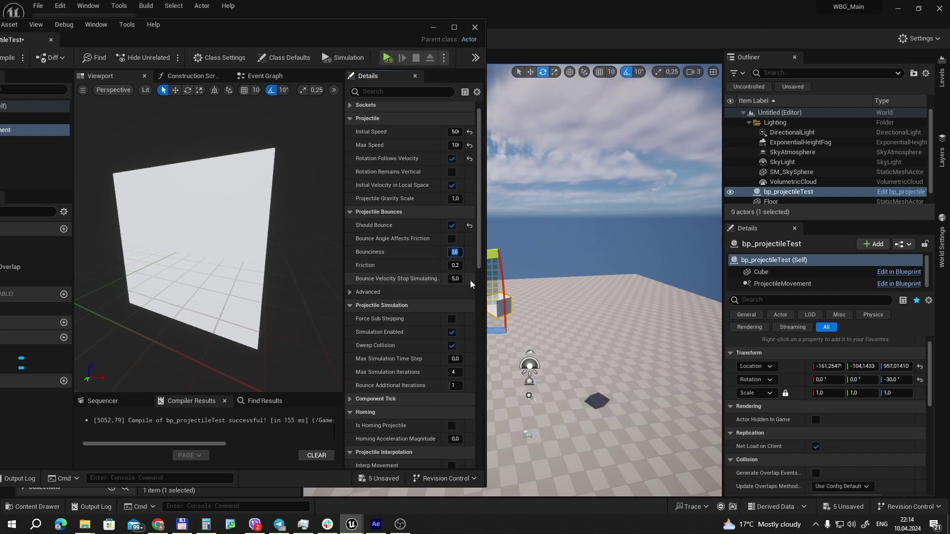
pyautogui.click(387, 58)
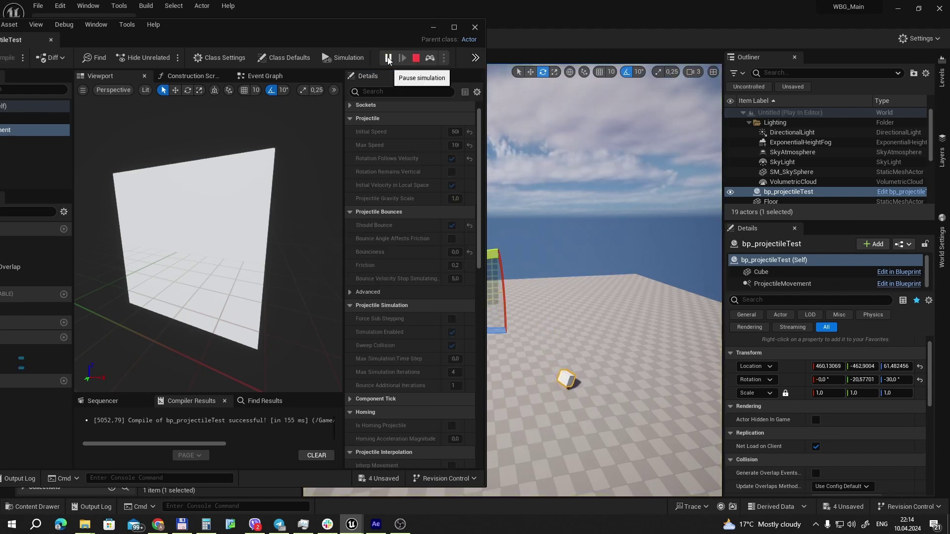
pyautogui.click(417, 58)
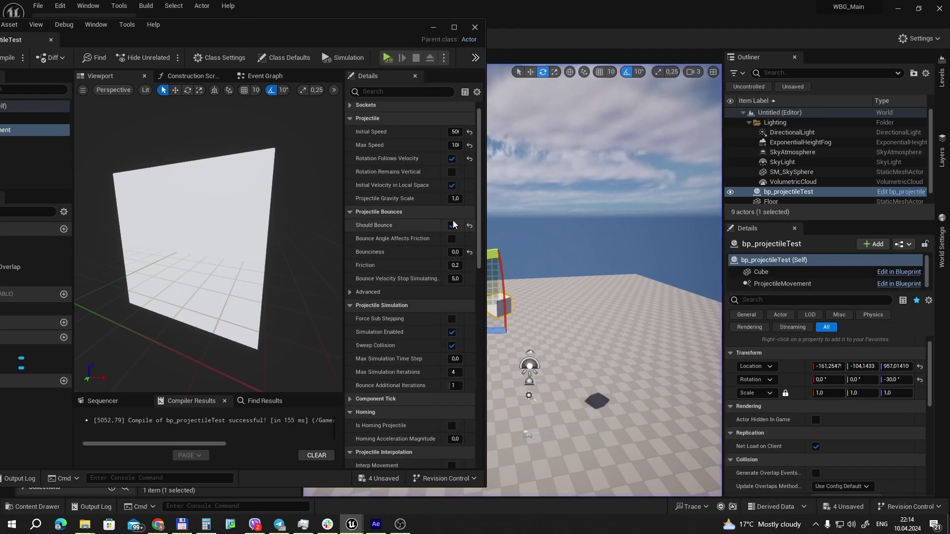
pyautogui.moveTo(454, 251); pyautogui.dragTo(498, 252)
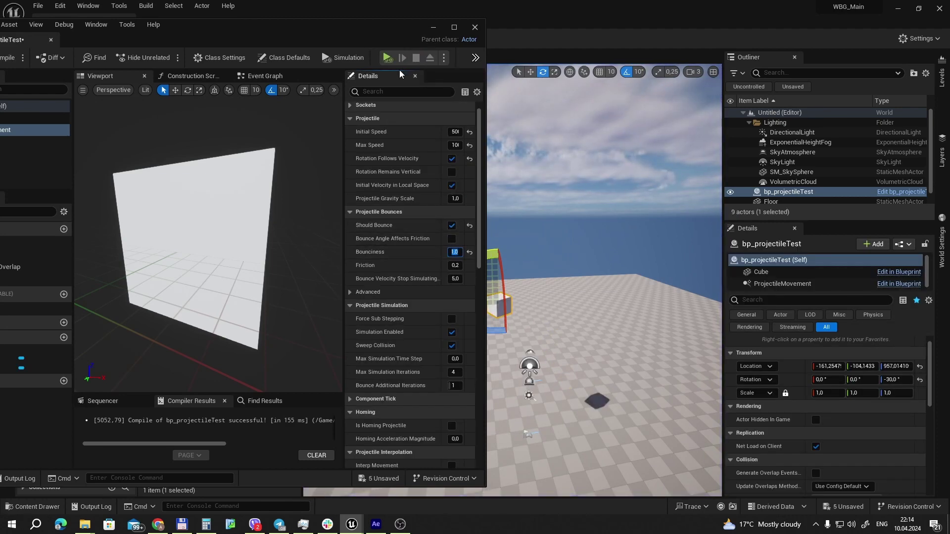
pyautogui.click(388, 58)
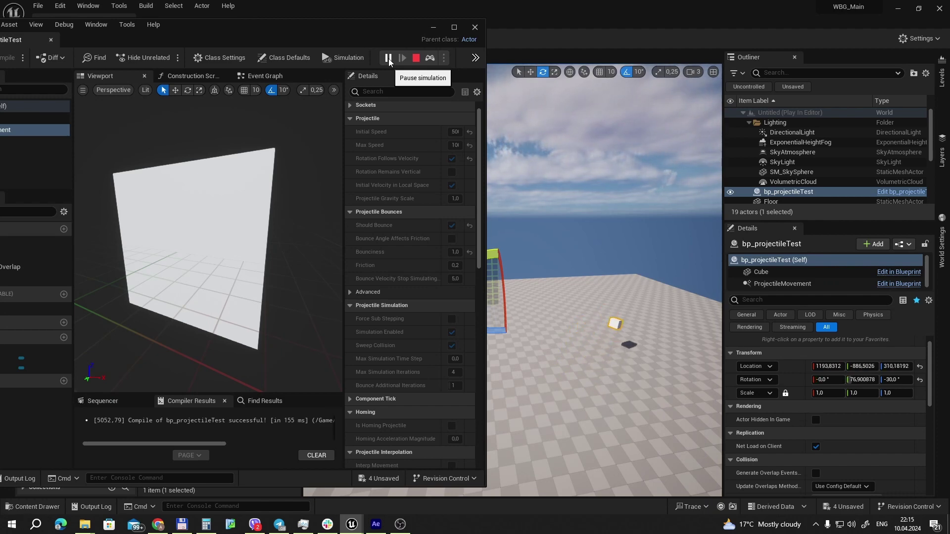
pyautogui.click(416, 58)
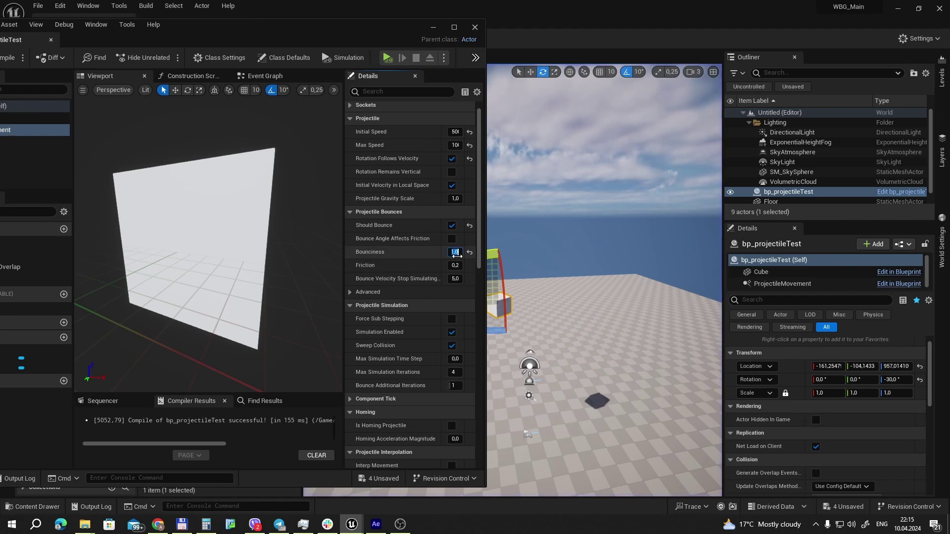
pyautogui.click(454, 252)
pyautogui.write('0,5')
# Reset Bounciness to its default 0,6.
pyautogui.click(469, 253)
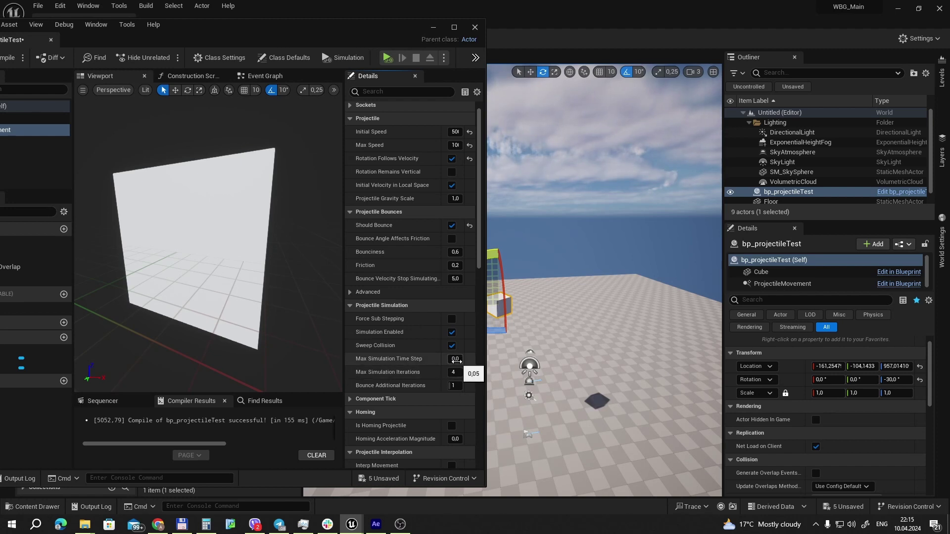
pyautogui.scroll(-1, 453, 370)
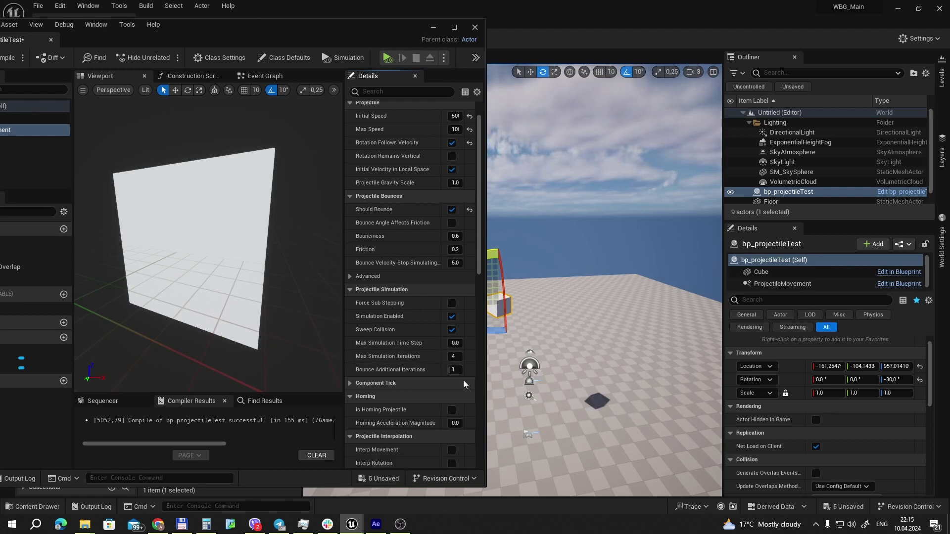
pyautogui.moveTo(185, 31); pyautogui.dragTo(264, 41)
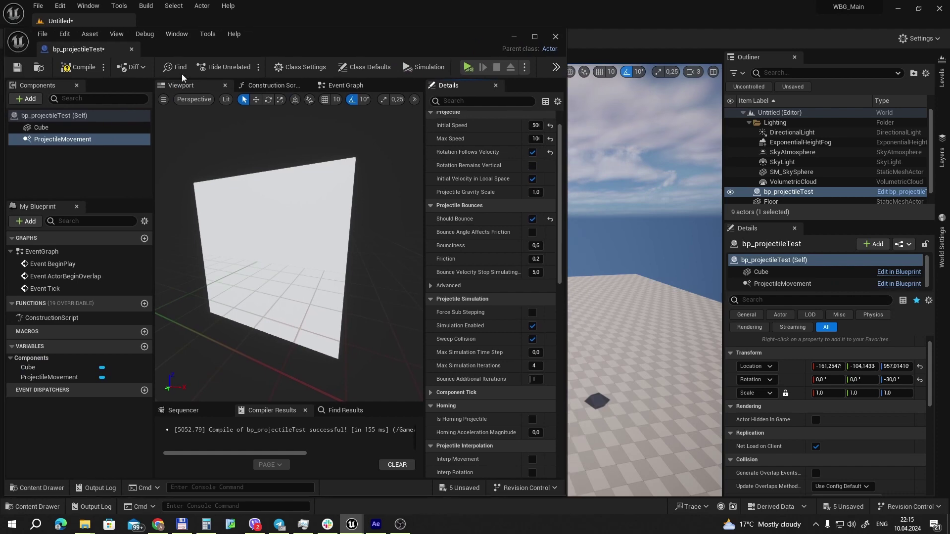
# Enable Simulate Physics on the Cube component and test it in simulation.
pyautogui.click(46, 129)
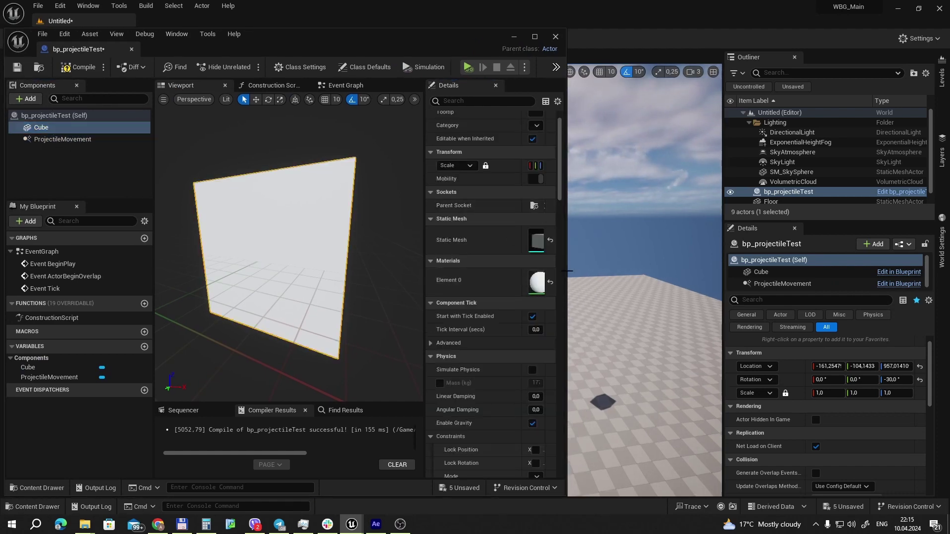
pyautogui.moveTo(567, 271); pyautogui.dragTo(670, 271)
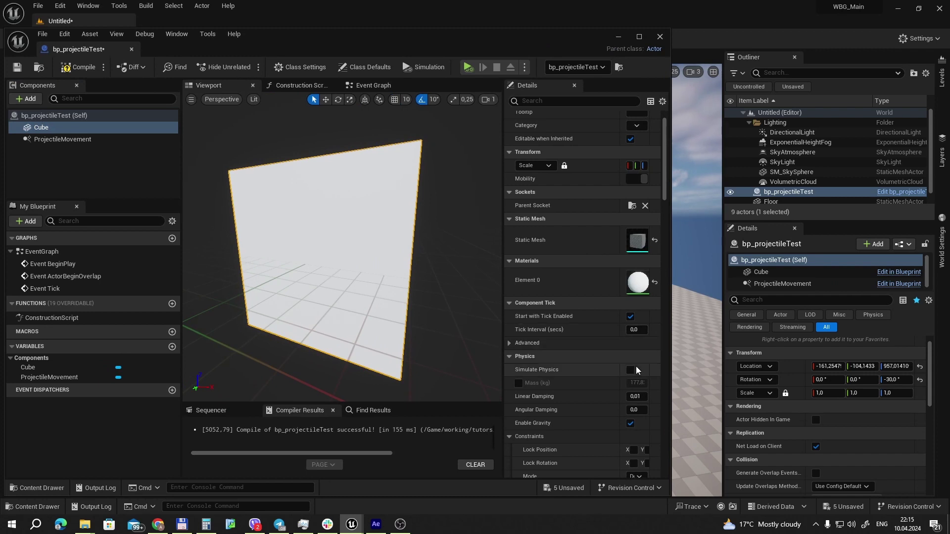
pyautogui.click(631, 370)
pyautogui.moveTo(539, 58)
pyautogui.mouseDown()
pyautogui.moveTo(400, 59)
pyautogui.moveTo(336, 47)
pyautogui.mouseUp()
pyautogui.click(331, 66)
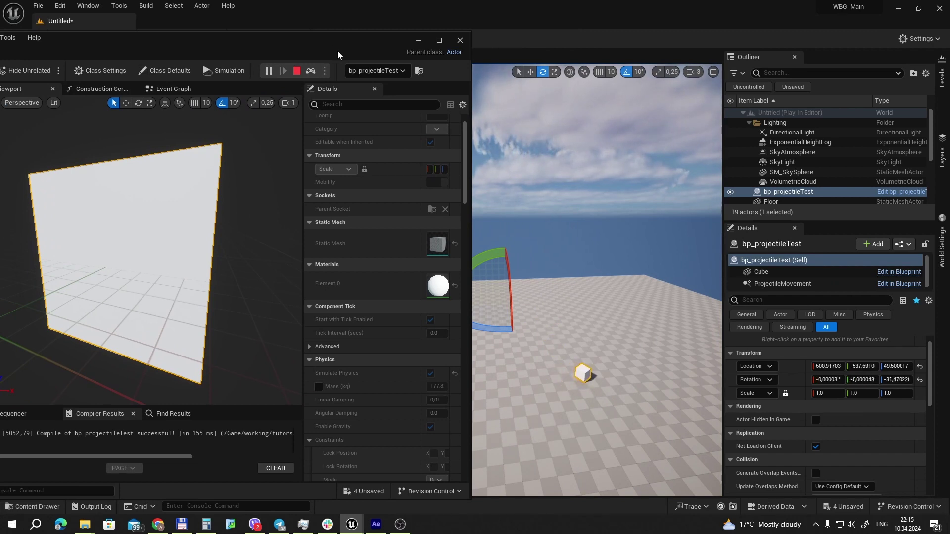
pyautogui.click(312, 69)
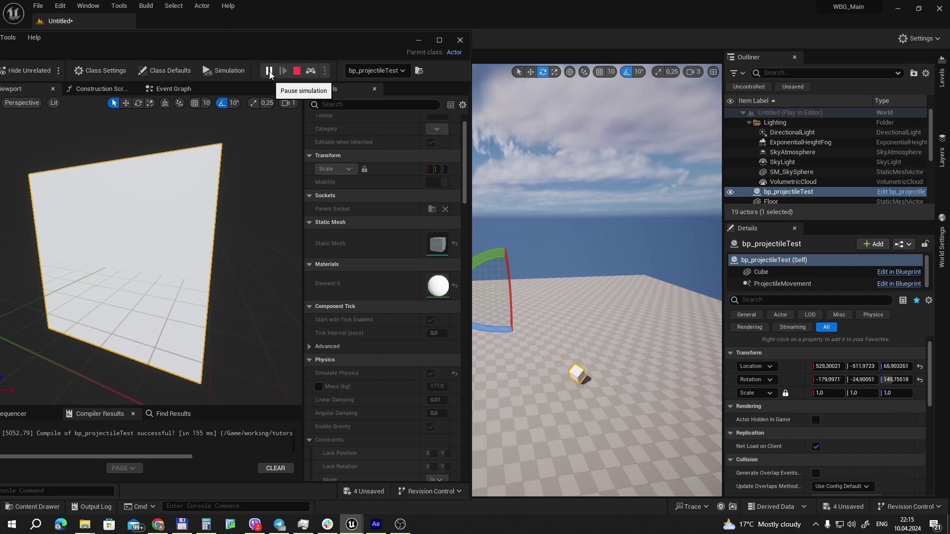
pyautogui.click(296, 73)
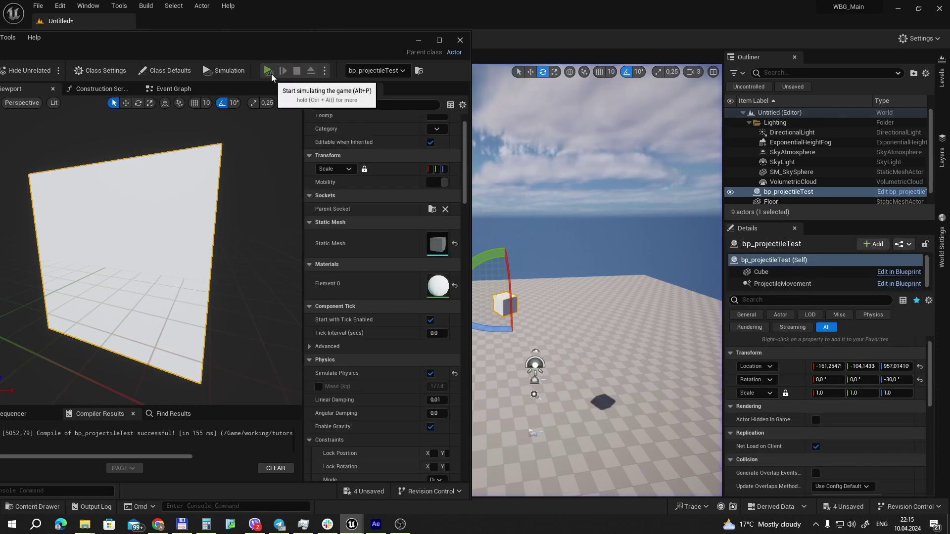
pyautogui.click(272, 73)
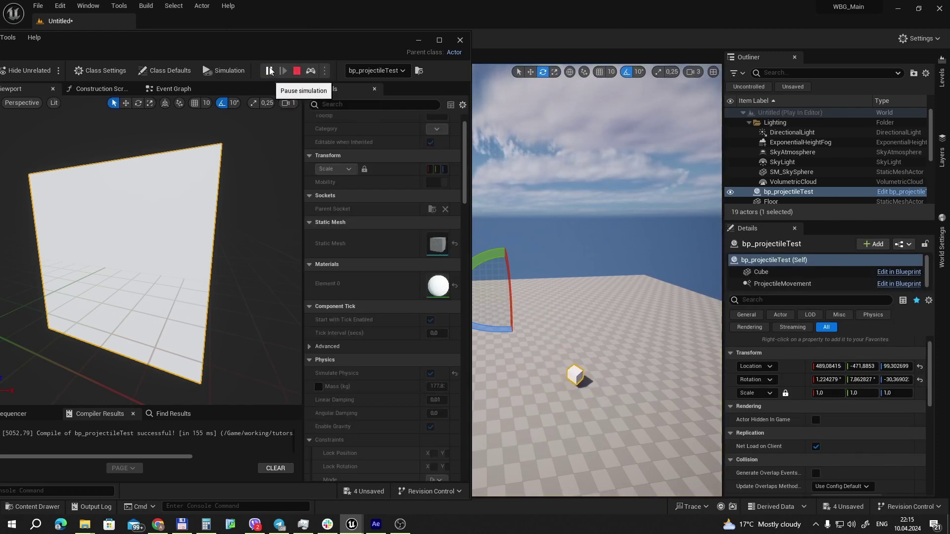
pyautogui.click(296, 71)
# Turn Simulate Physics off on the Cube, save, and run another test.
pyautogui.moveTo(253, 43); pyautogui.dragTo(554, 37)
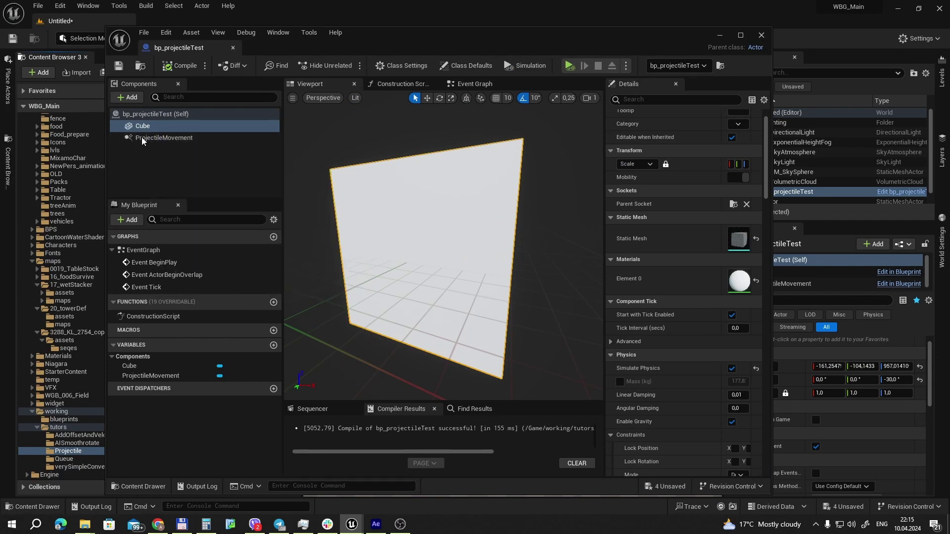
pyautogui.click(732, 369)
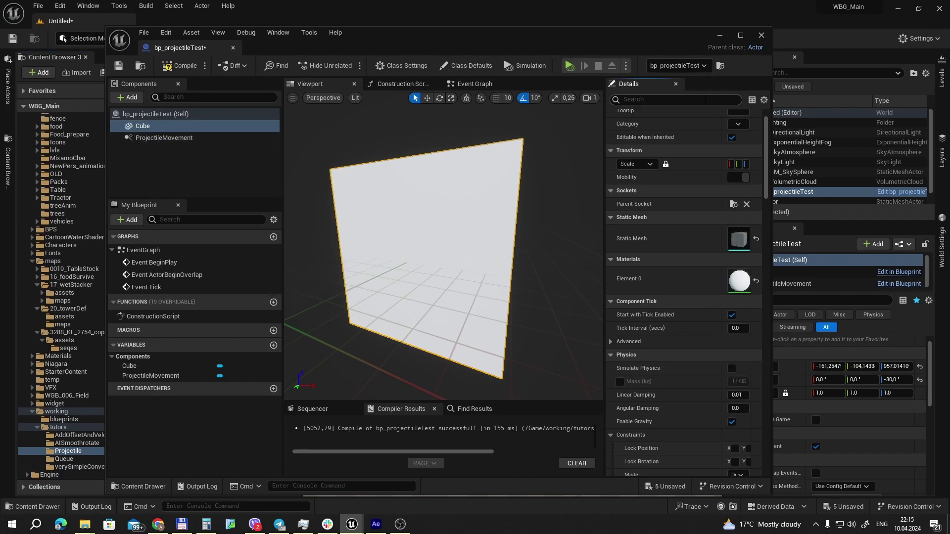
pyautogui.hotkey('ctrl', 's')
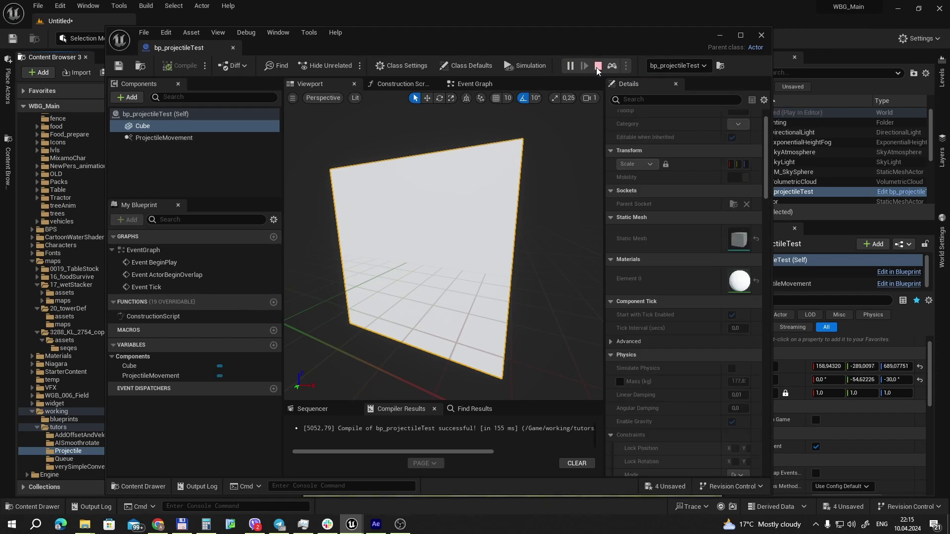
pyautogui.moveTo(649, 38)
pyautogui.mouseDown()
pyautogui.moveTo(455, 20)
pyautogui.moveTo(354, 48)
pyautogui.mouseUp()
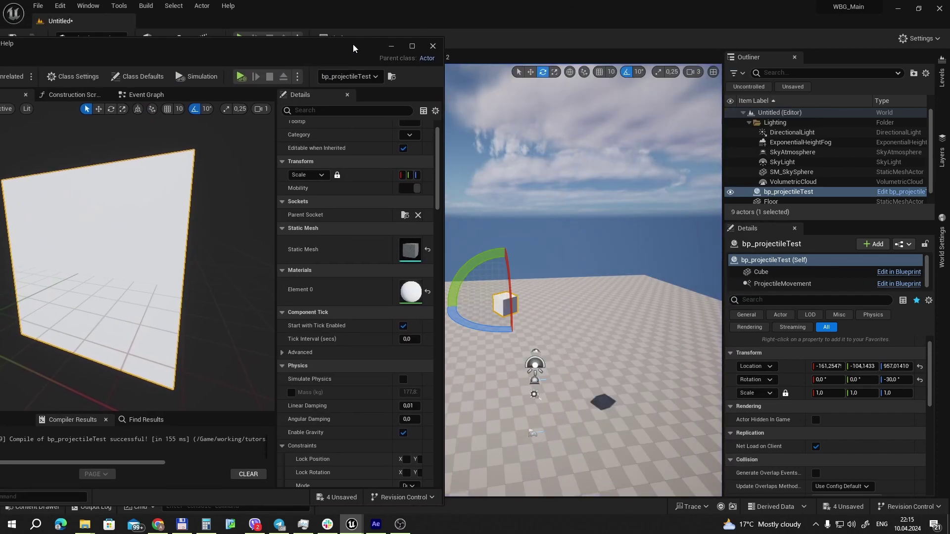
pyautogui.click(242, 79)
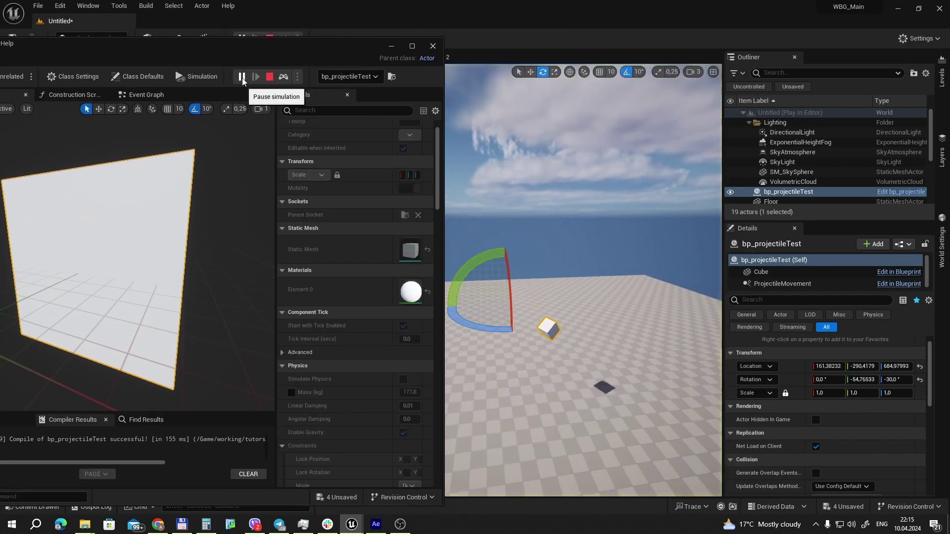
pyautogui.click(267, 78)
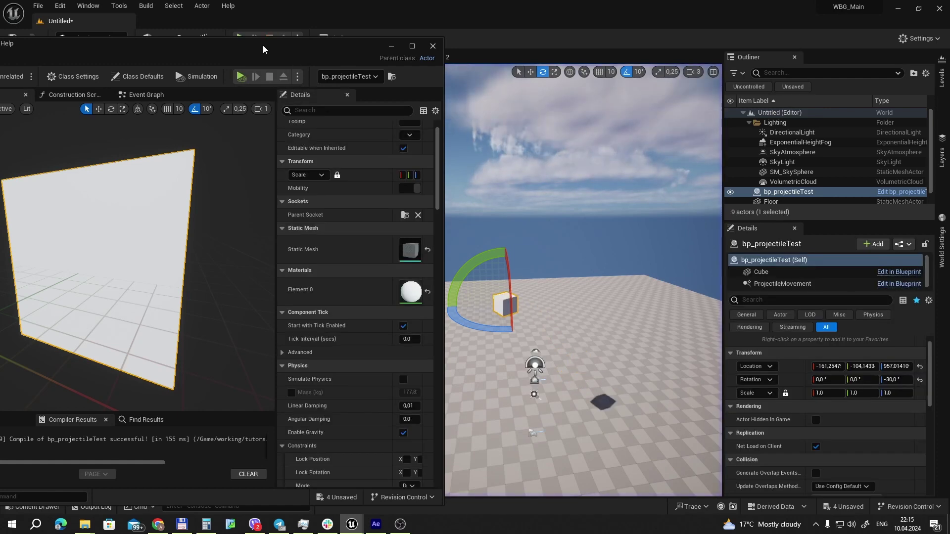
# Select ProjectileMovement and add its On Component Activated event.
pyautogui.moveTo(262, 45); pyautogui.dragTo(374, 40)
pyautogui.scroll(-3, 474, 368)
pyautogui.scroll(-5, 473, 368)
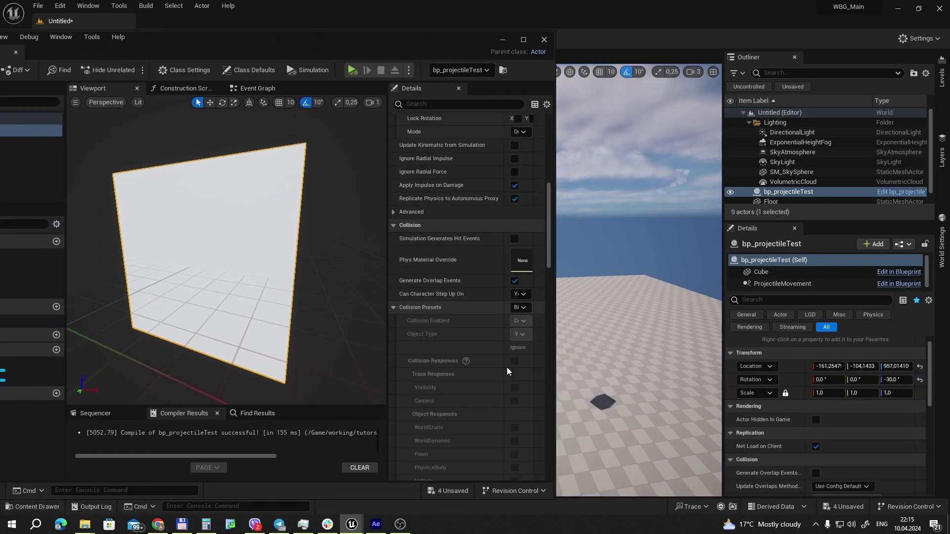
pyautogui.scroll(-5, 506, 367)
pyautogui.scroll(-5, 506, 367)
pyautogui.scroll(-5, 506, 367)
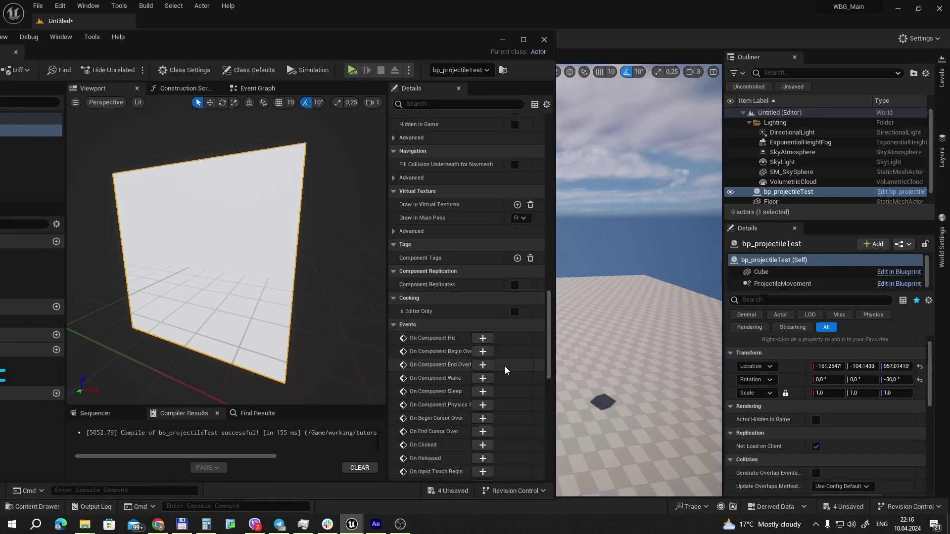
pyautogui.click(29, 142)
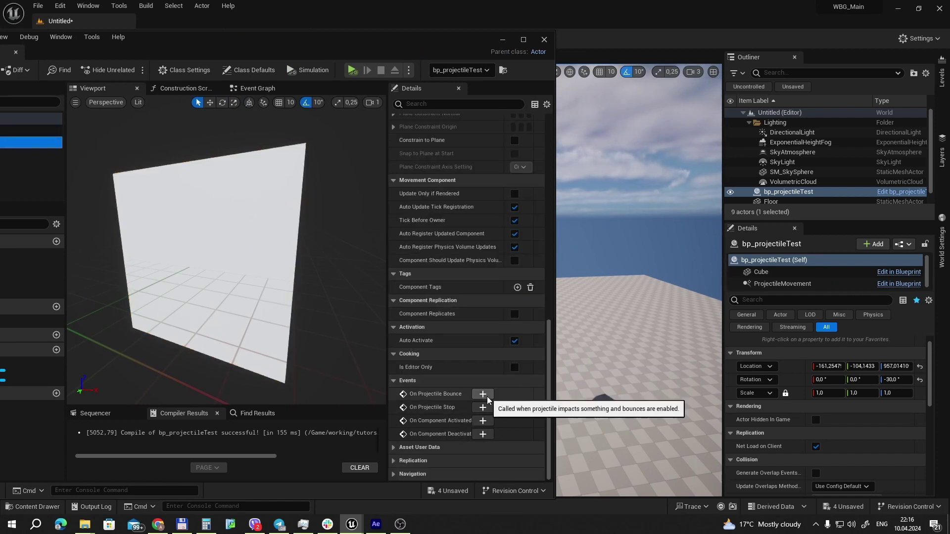
pyautogui.click(483, 421)
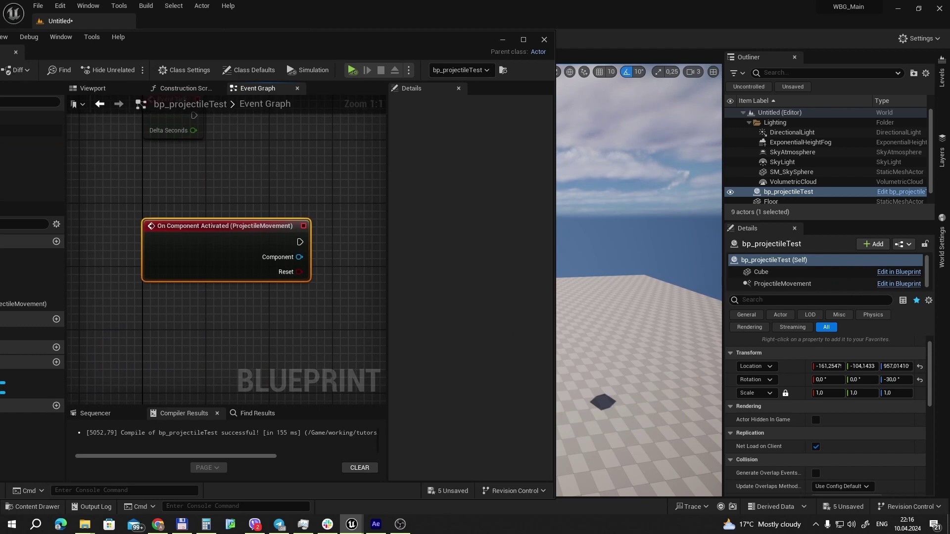
# Pan the Event Graph to frame the new event beside the other event nodes.
pyautogui.moveTo(346, 197); pyautogui.dragTo(256, 192, button='right')
pyautogui.scroll(-1, 316, 173)
pyautogui.moveTo(334, 44); pyautogui.dragTo(392, 64)
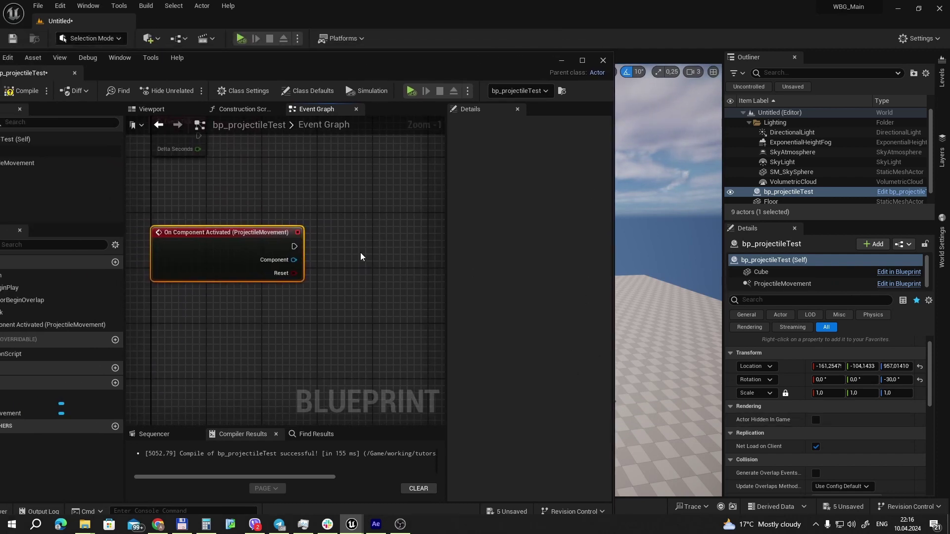
pyautogui.moveTo(360, 256)
pyautogui.mouseDown(button='right')
pyautogui.moveTo(373, 253)
pyautogui.moveTo(274, 335)
pyautogui.moveTo(368, 268)
pyautogui.mouseUp(button='right')
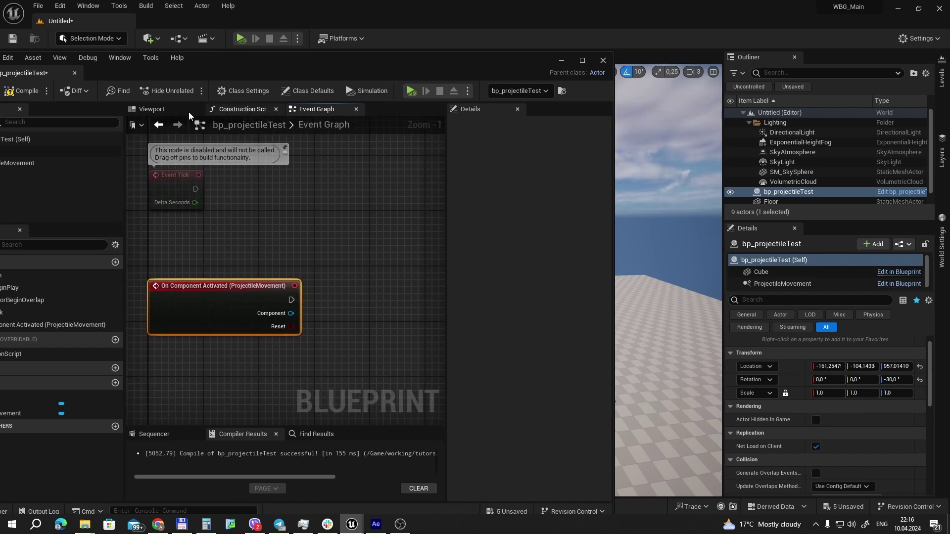
pyautogui.click(37, 163)
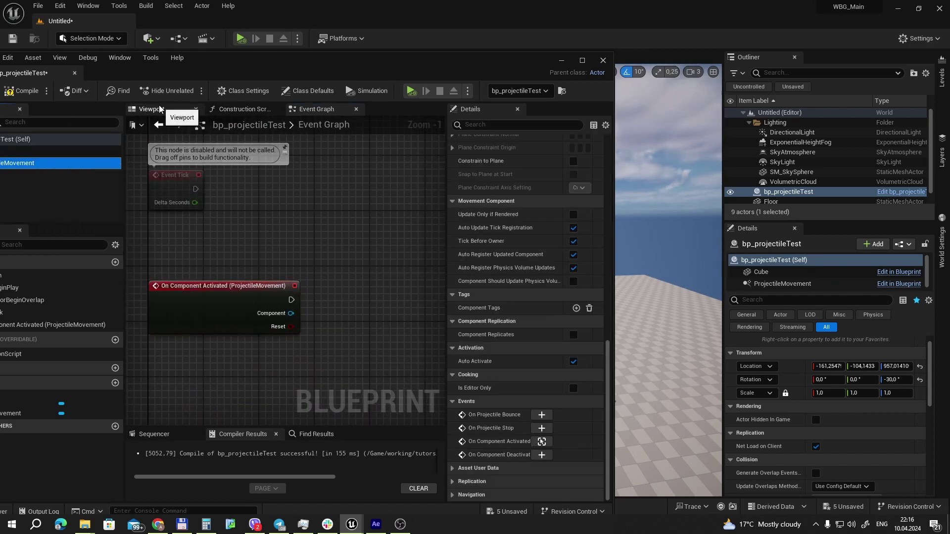
# Enable Is Homing Projectile with a Homing Acceleration Magnitude of 1500.
pyautogui.click(159, 109)
pyautogui.click(324, 110)
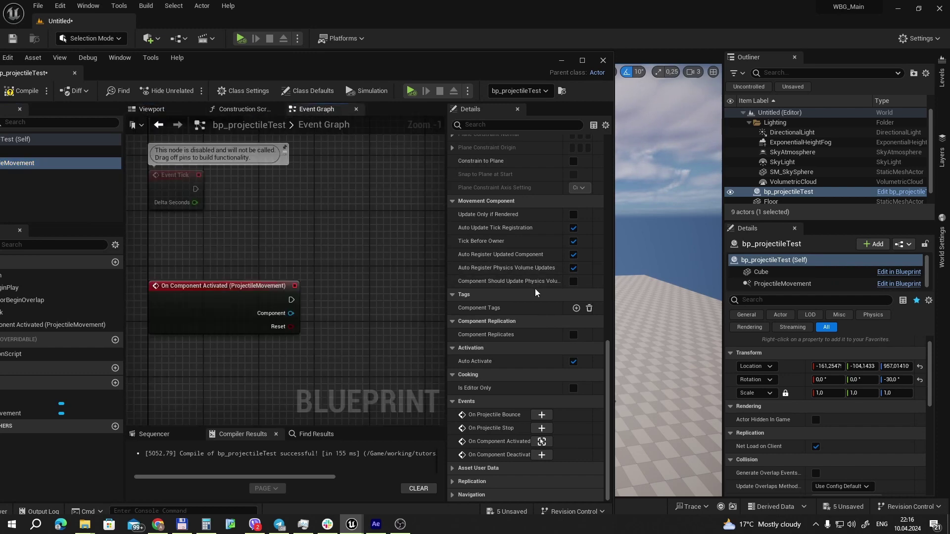
pyautogui.scroll(3, 535, 292)
pyautogui.scroll(3, 535, 291)
pyautogui.scroll(3, 536, 289)
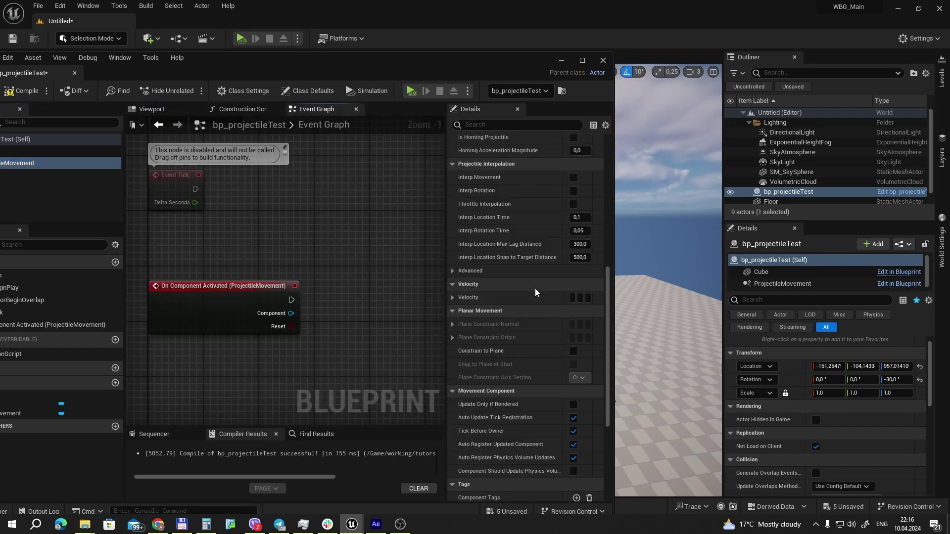
pyautogui.scroll(2, 536, 289)
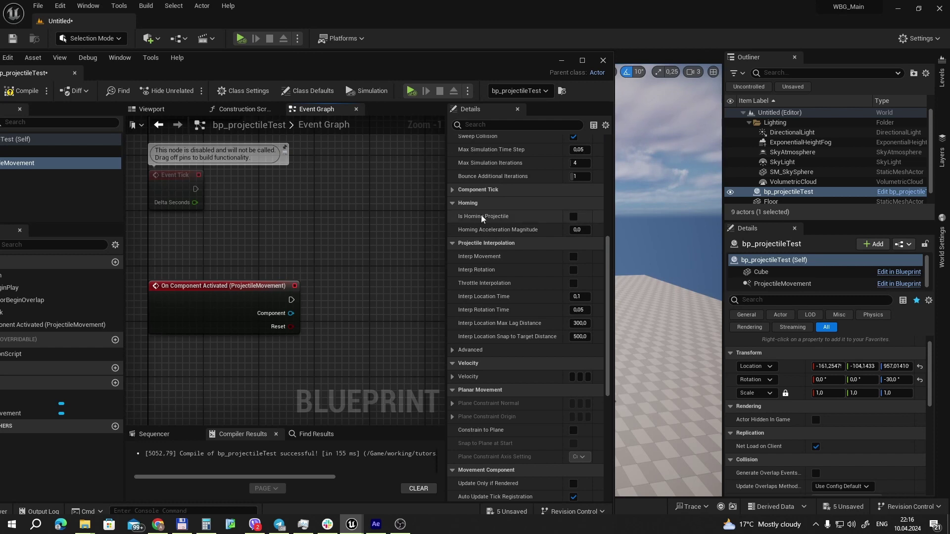
pyautogui.click(574, 217)
pyautogui.write('1500')
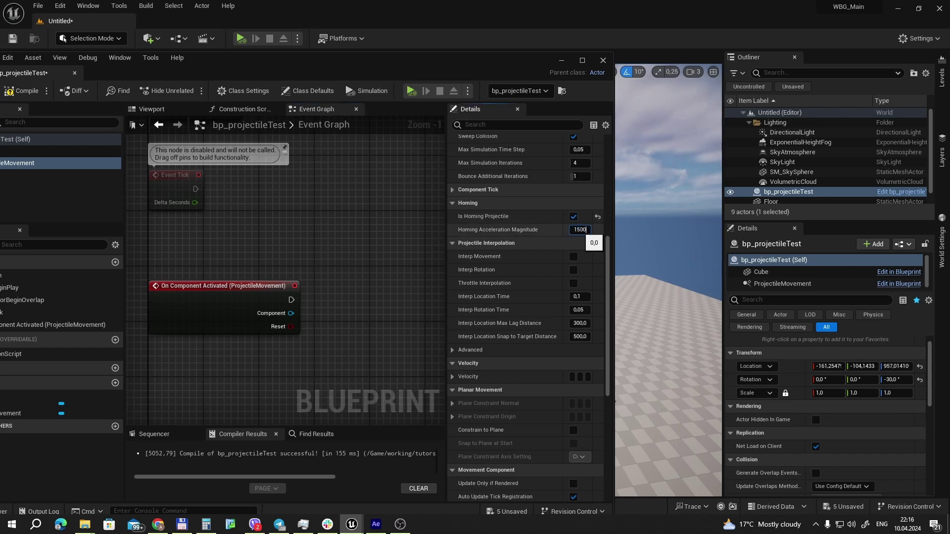
pyautogui.press('Return')
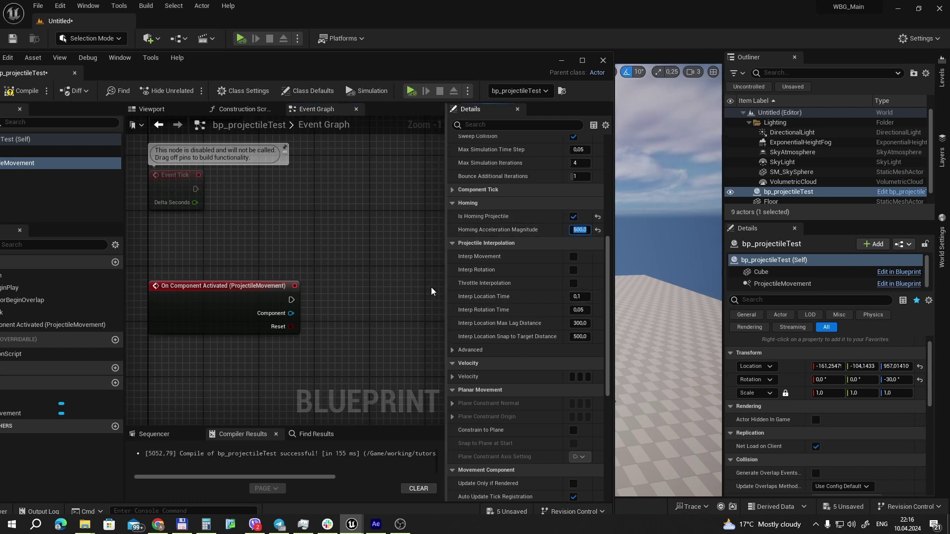
pyautogui.moveTo(519, 63)
pyautogui.mouseDown()
pyautogui.moveTo(291, 256)
pyautogui.moveTo(311, 259)
pyautogui.mouseUp()
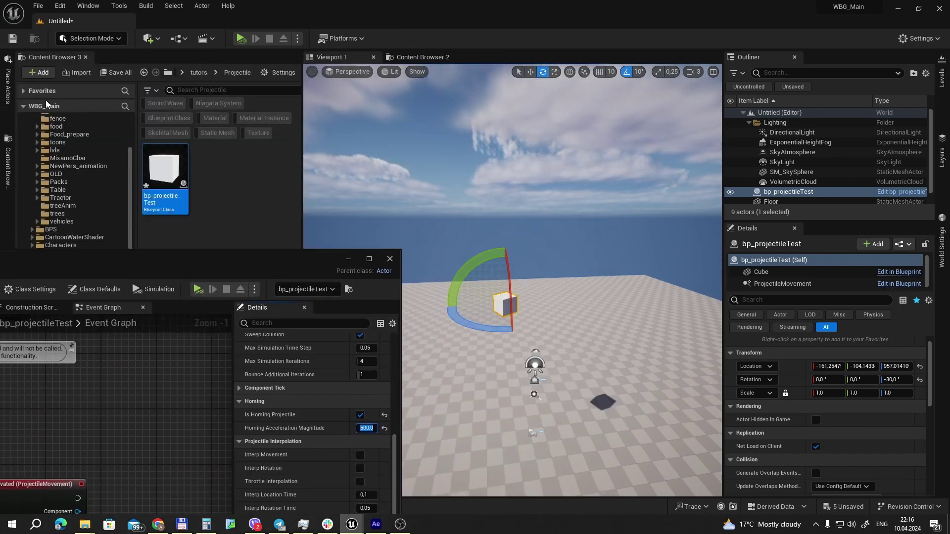
# Drag a Cube from the Shapes category into the level as the homing target.
pyautogui.click(8, 85)
pyautogui.moveTo(63, 131)
pyautogui.mouseDown()
pyautogui.moveTo(592, 312)
pyautogui.moveTo(624, 300)
pyautogui.mouseUp()
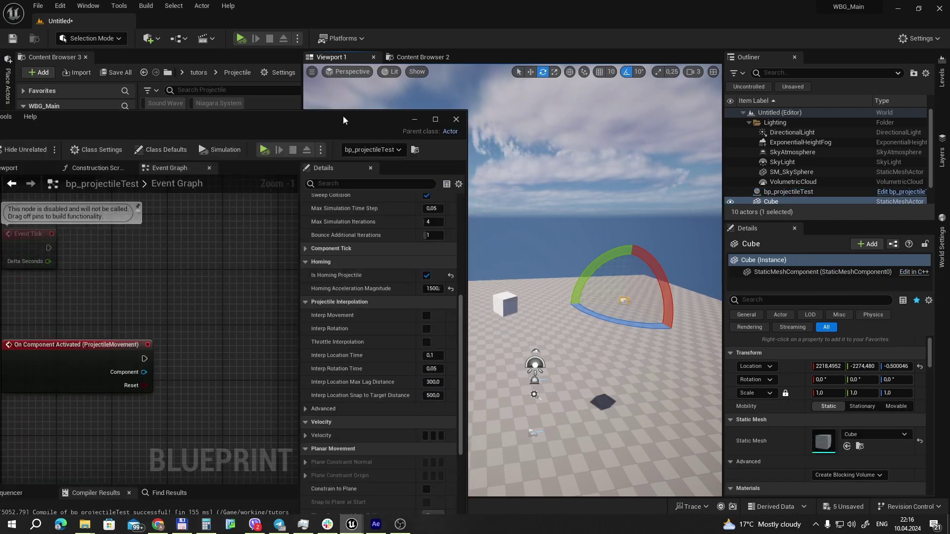
pyautogui.moveTo(277, 255); pyautogui.dragTo(360, 63)
pyautogui.moveTo(193, 222); pyautogui.dragTo(210, 211, button='right')
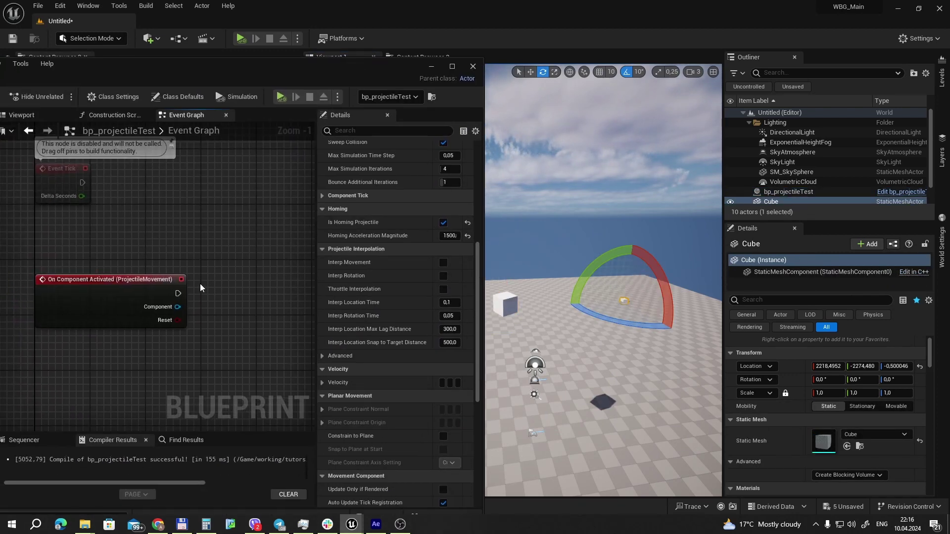
pyautogui.moveTo(208, 269); pyautogui.dragTo(165, 290, button='right')
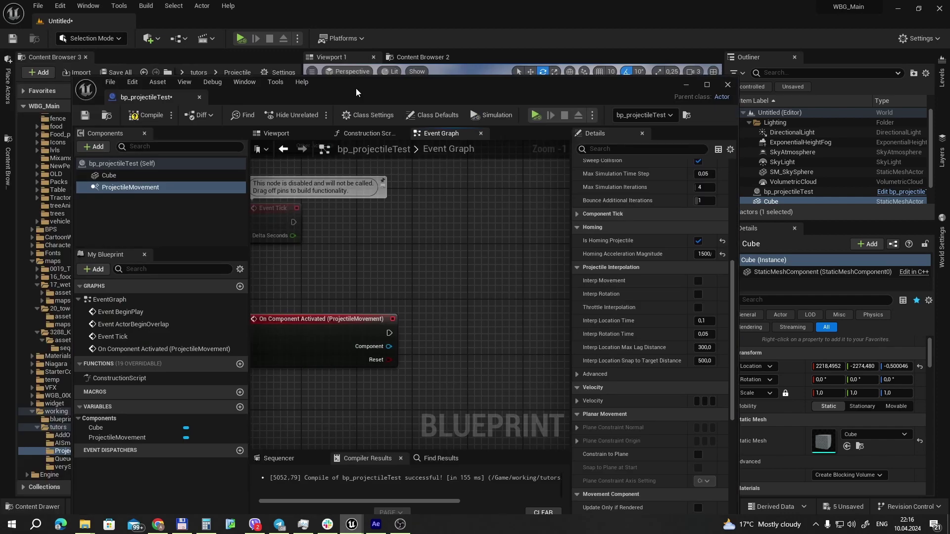
# Add a SET Homing Target Component node for ProjectileMovement.
pyautogui.moveTo(101, 70); pyautogui.dragTo(332, 95)
pyautogui.moveTo(126, 193)
pyautogui.mouseDown()
pyautogui.moveTo(391, 358)
pyautogui.moveTo(388, 413)
pyautogui.moveTo(485, 346)
pyautogui.mouseUp()
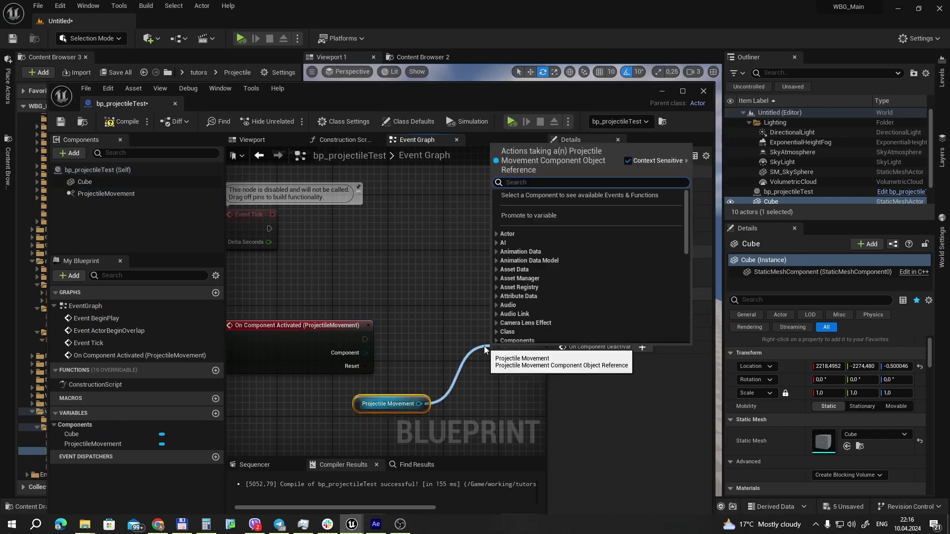
pyautogui.write('homin')
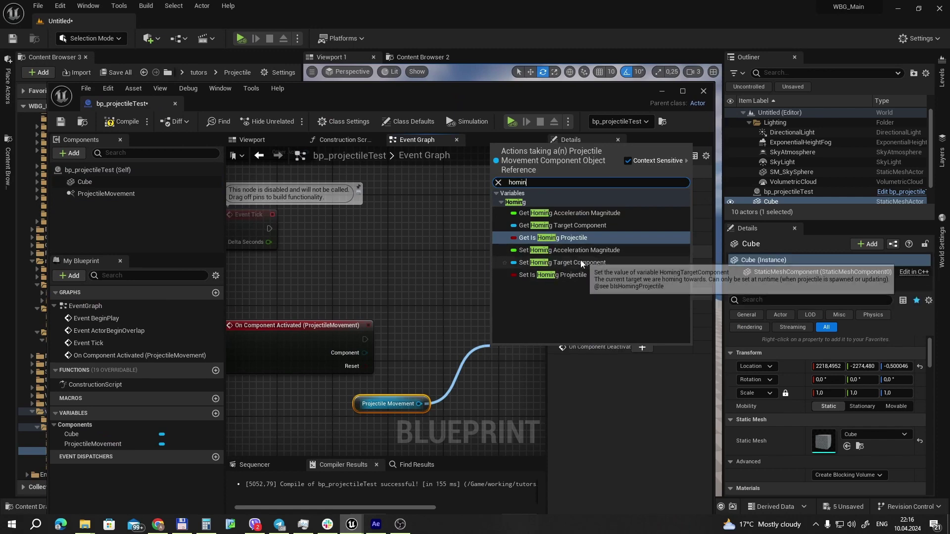
pyautogui.click(580, 262)
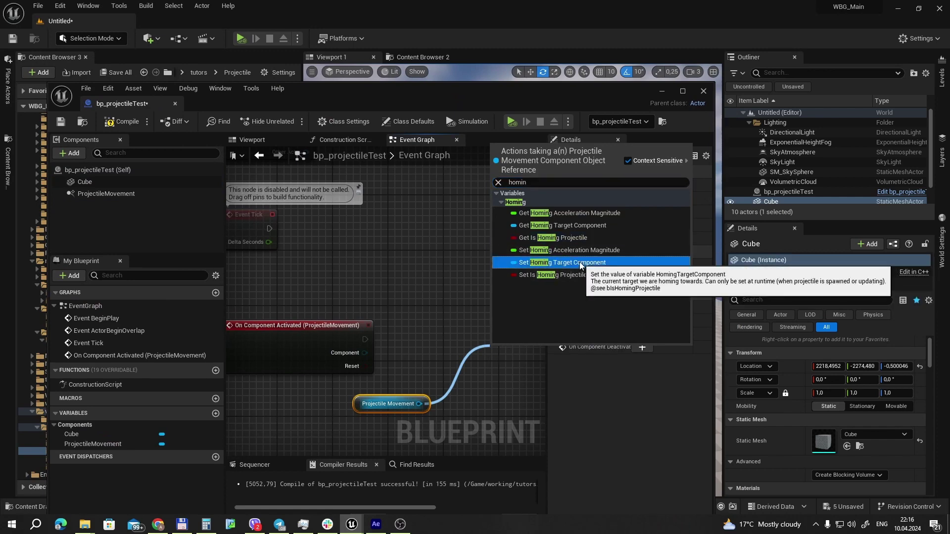
# Add a Get All Actors Of Class node for StaticMeshActor after the activation event.
pyautogui.moveTo(487, 243); pyautogui.dragTo(398, 208, button='right')
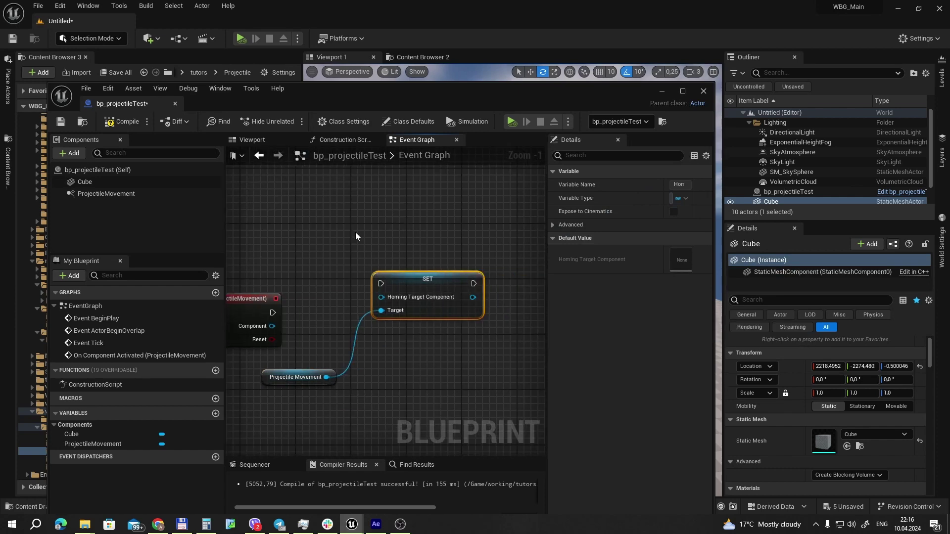
pyautogui.moveTo(313, 288); pyautogui.dragTo(365, 318, button='right')
pyautogui.moveTo(327, 335); pyautogui.dragTo(370, 224)
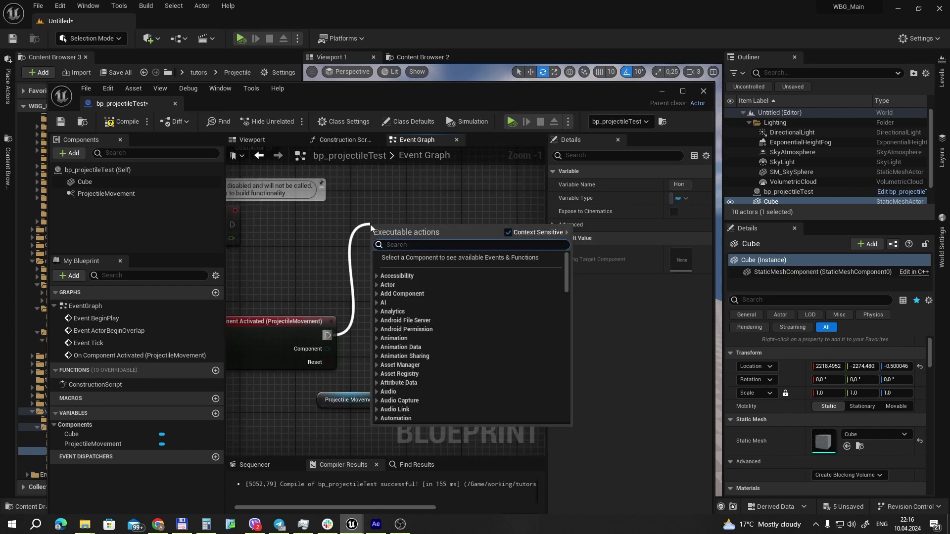
pyautogui.write('get al')
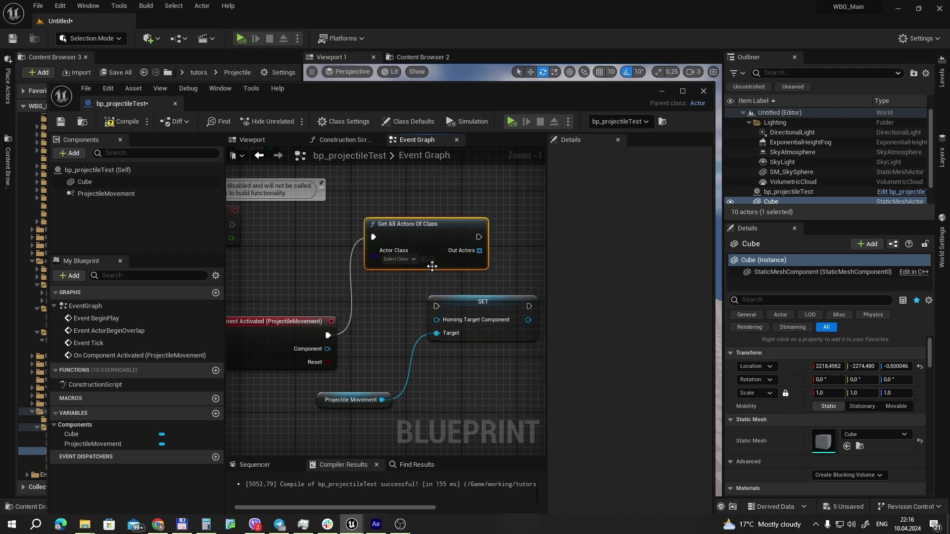
pyautogui.click(424, 266)
pyautogui.click(406, 258)
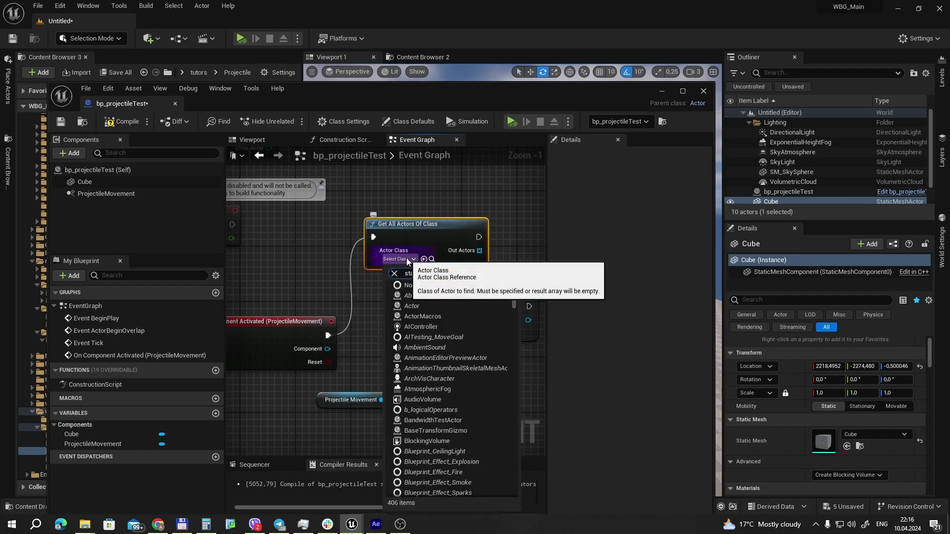
pyautogui.write('t')
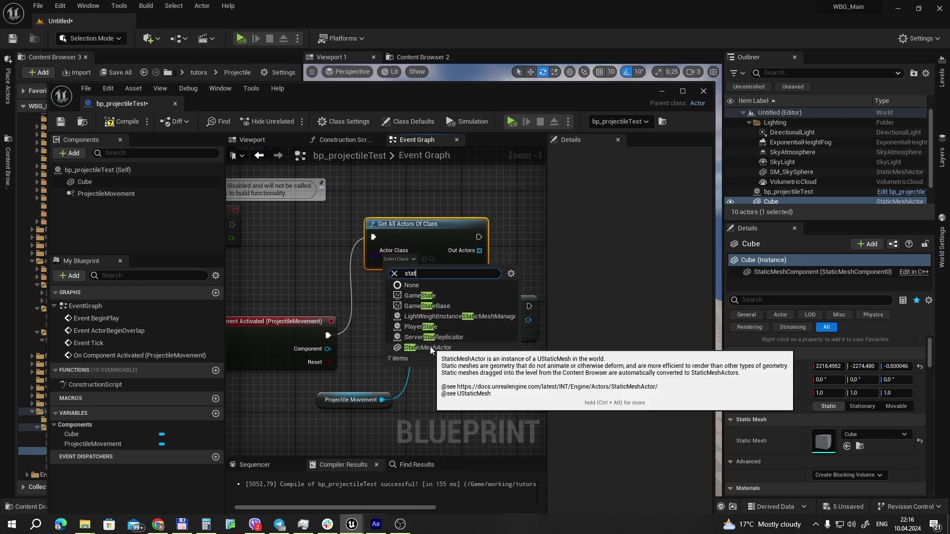
pyautogui.click(429, 347)
# Get the first found actor's Root Component and plug it into Homing Target Component.
pyautogui.moveTo(515, 256); pyautogui.dragTo(413, 245, button='right')
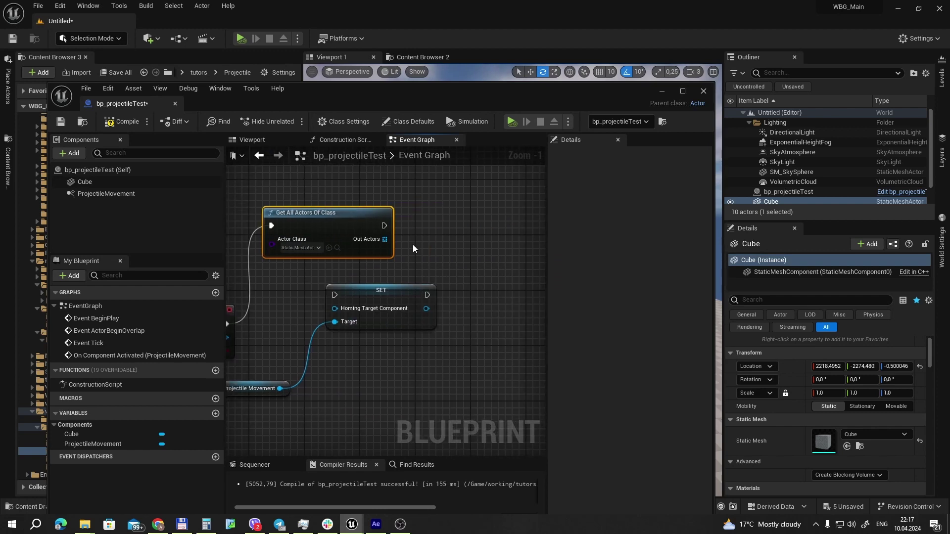
pyautogui.moveTo(387, 240); pyautogui.dragTo(418, 240)
pyautogui.write('for each')
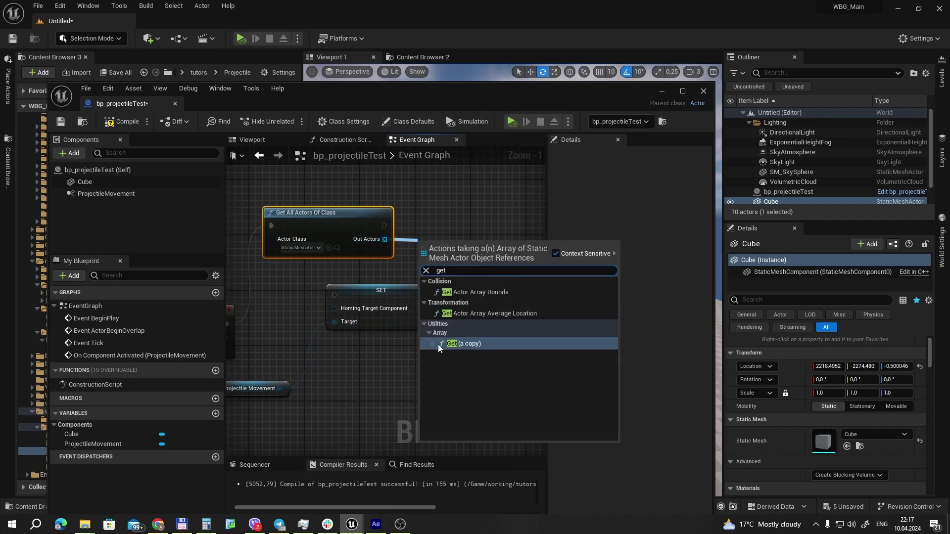
pyautogui.click(464, 347)
pyautogui.moveTo(379, 289); pyautogui.dragTo(507, 345)
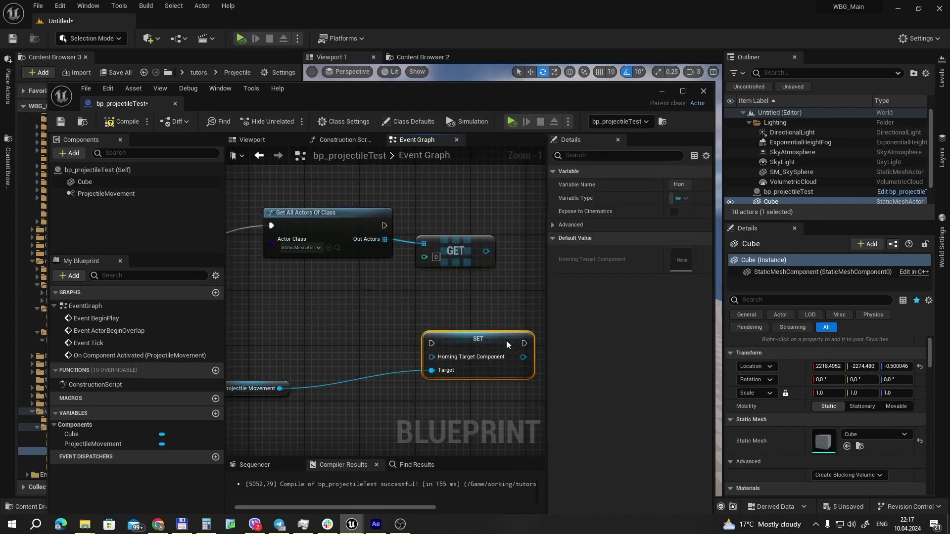
pyautogui.moveTo(507, 248); pyautogui.dragTo(403, 267, button='right')
pyautogui.moveTo(384, 269); pyautogui.dragTo(469, 255)
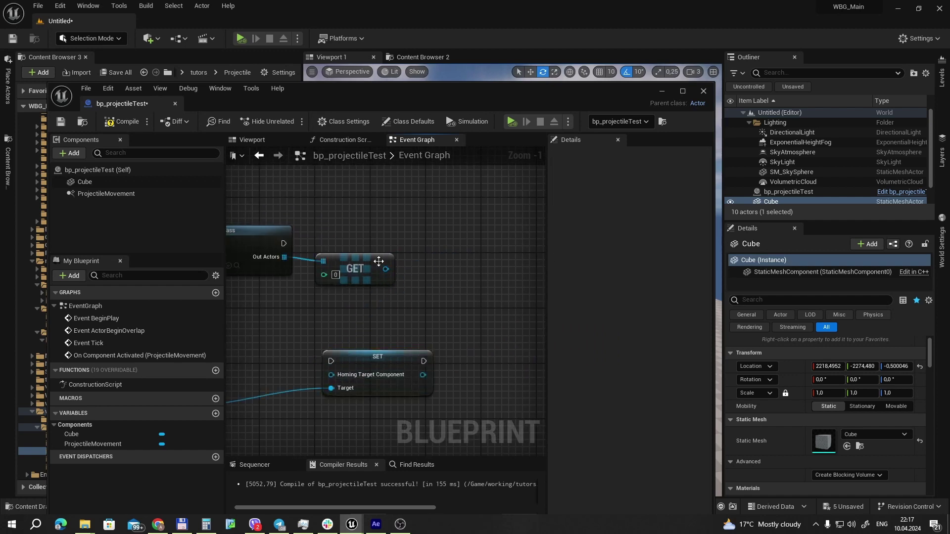
pyautogui.moveTo(469, 255); pyautogui.dragTo(415, 275)
pyautogui.write('get')
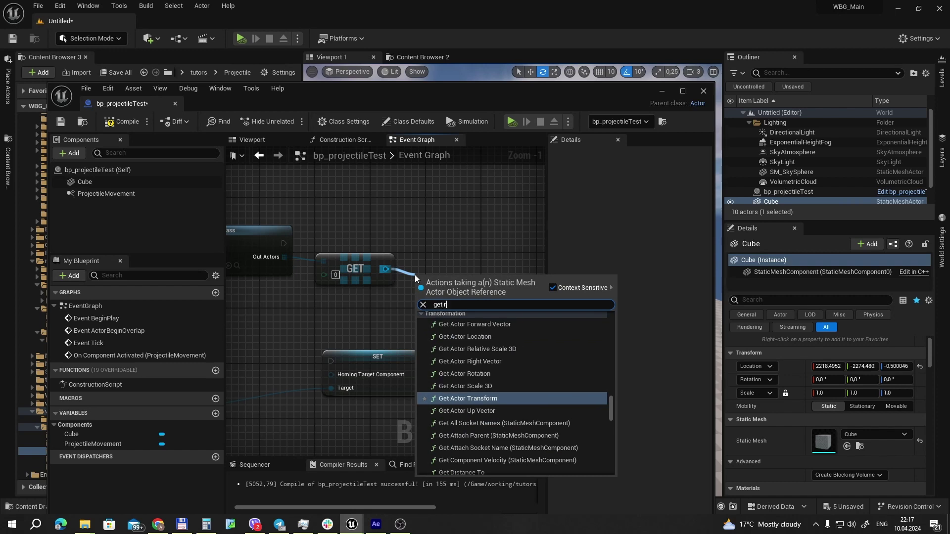
pyautogui.write('root')
pyautogui.click(476, 339)
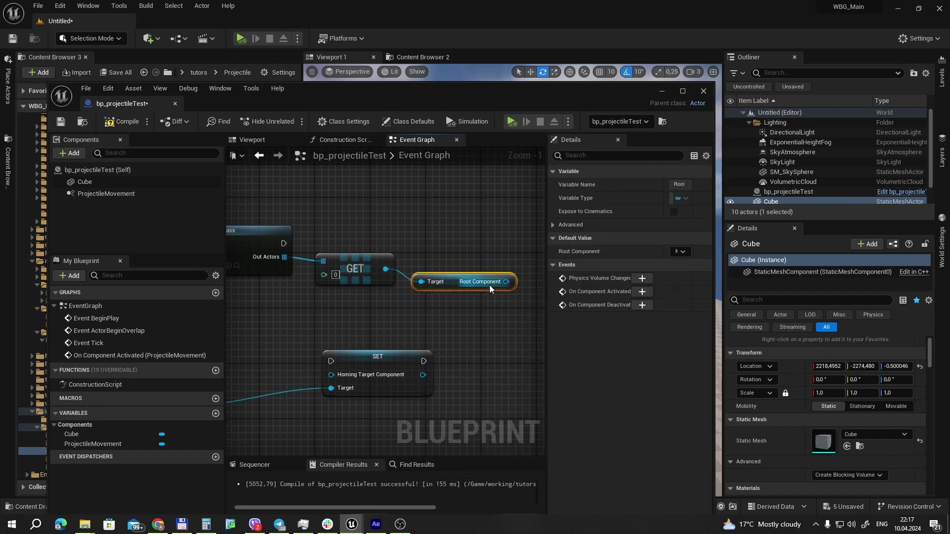
pyautogui.moveTo(505, 281); pyautogui.dragTo(331, 374)
# Wire Get All Actors Of Class's execution output into the SET node.
pyautogui.moveTo(304, 345); pyautogui.dragTo(406, 368, button='right')
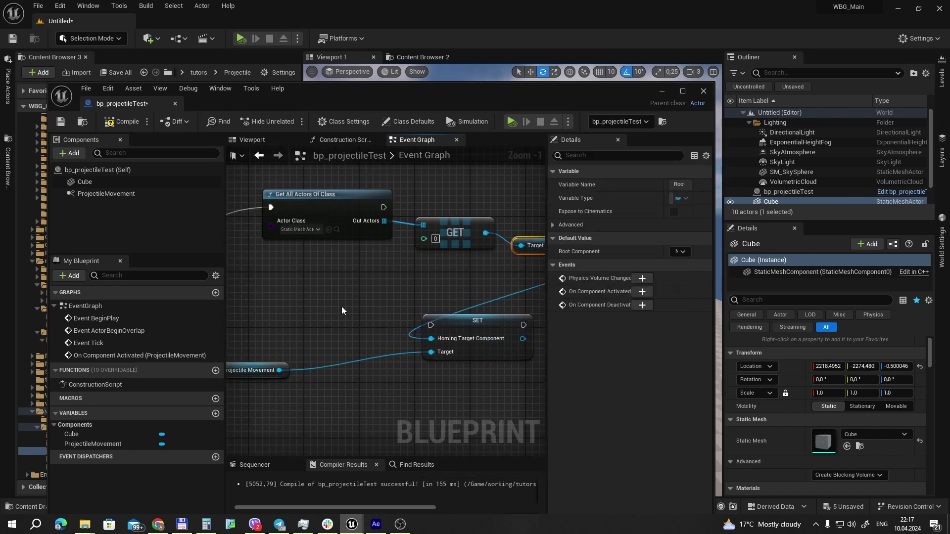
pyautogui.scroll(-2, 336, 317)
pyautogui.scroll(-1, 334, 316)
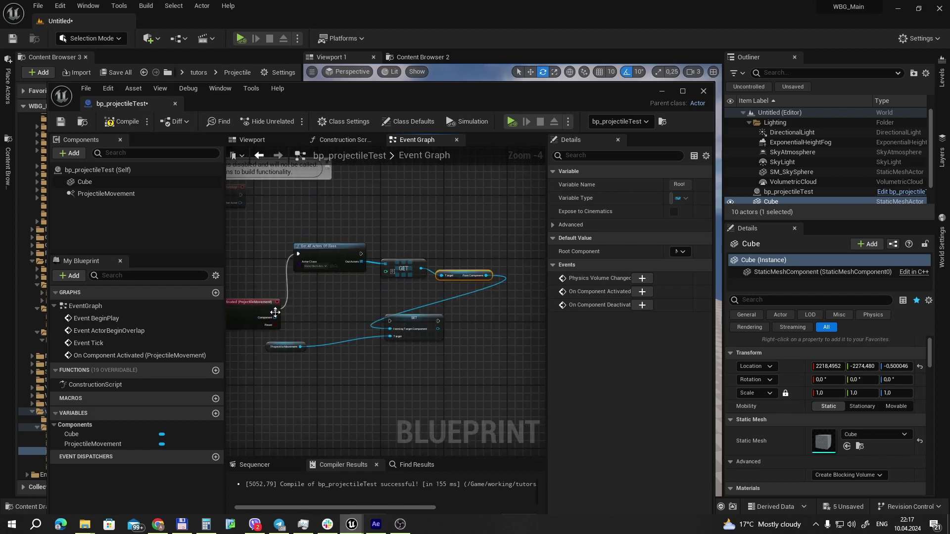
pyautogui.moveTo(361, 253); pyautogui.dragTo(391, 321)
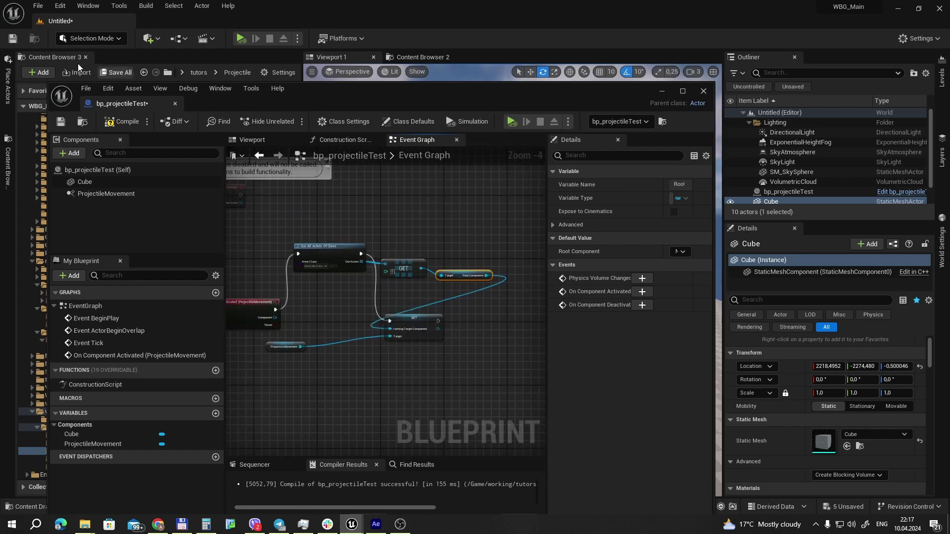
# Compile bp_projectileTest, run a homing test simulation, then reselect ProjectileMovement.
pyautogui.click(122, 126)
pyautogui.moveTo(591, 90); pyautogui.dragTo(319, 142)
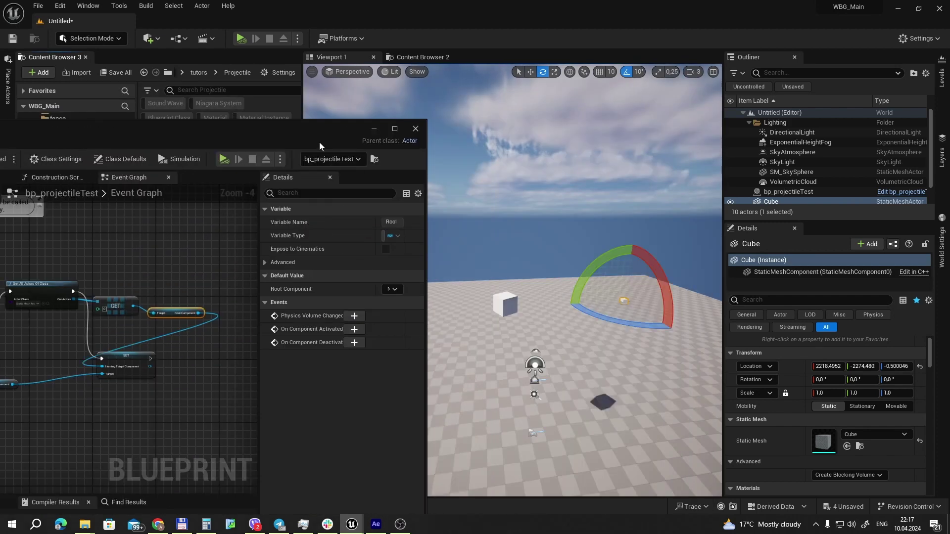
pyautogui.click(241, 39)
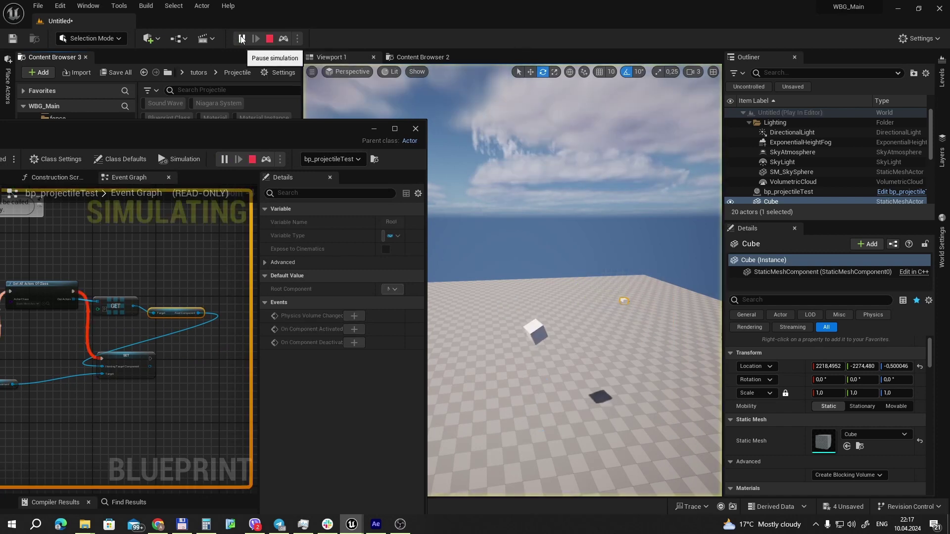
pyautogui.moveTo(598, 383); pyautogui.dragTo(611, 374, button='right')
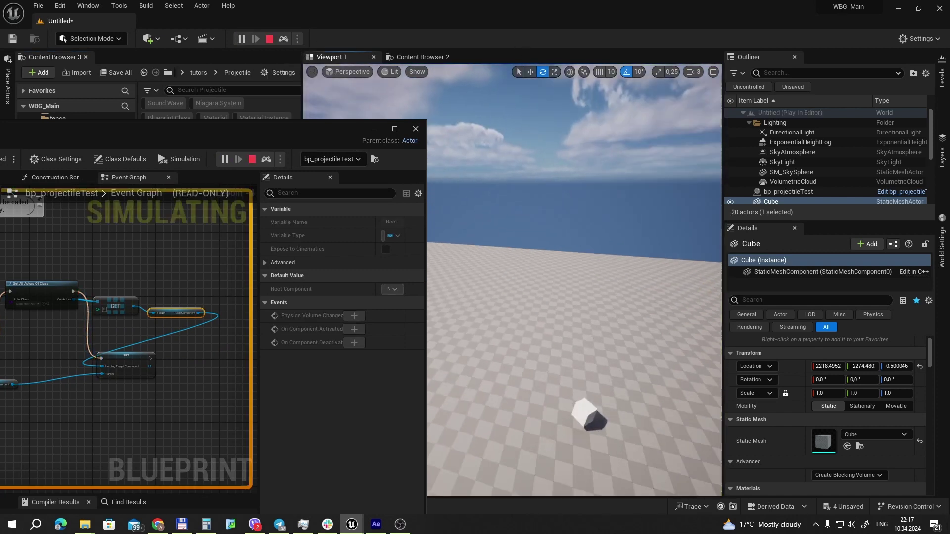
pyautogui.click(639, 356)
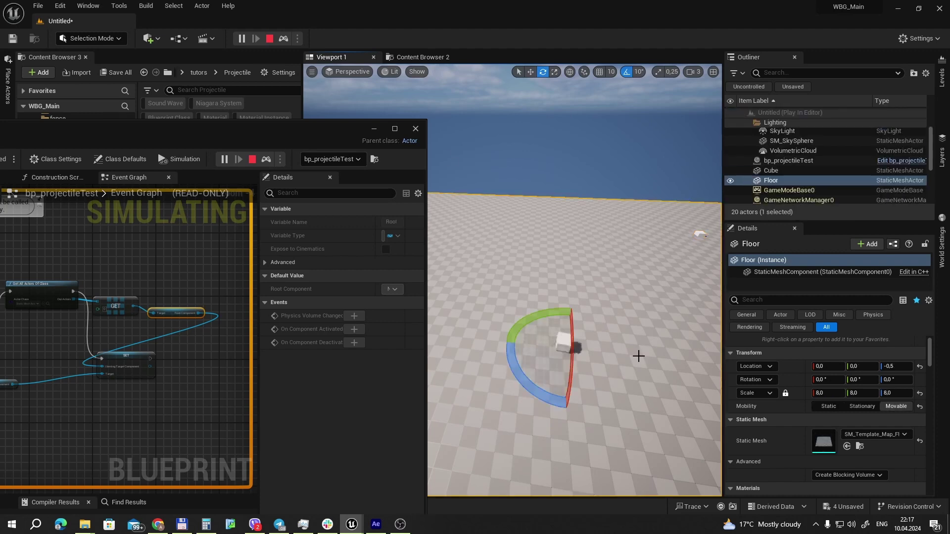
pyautogui.click(270, 38)
pyautogui.click(241, 38)
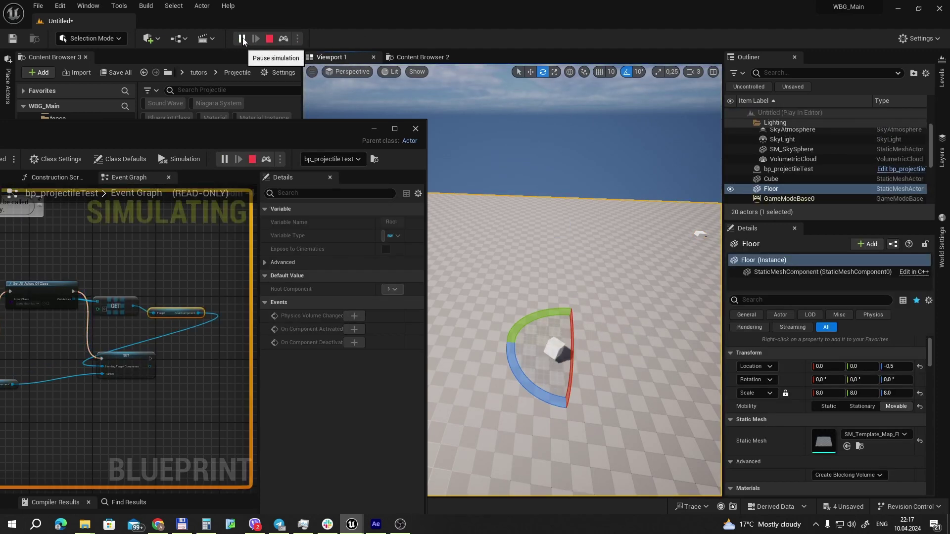
pyautogui.click(268, 39)
pyautogui.moveTo(257, 130)
pyautogui.mouseDown()
pyautogui.moveTo(552, 94)
pyautogui.moveTo(469, 89)
pyautogui.mouseUp()
pyautogui.click(34, 192)
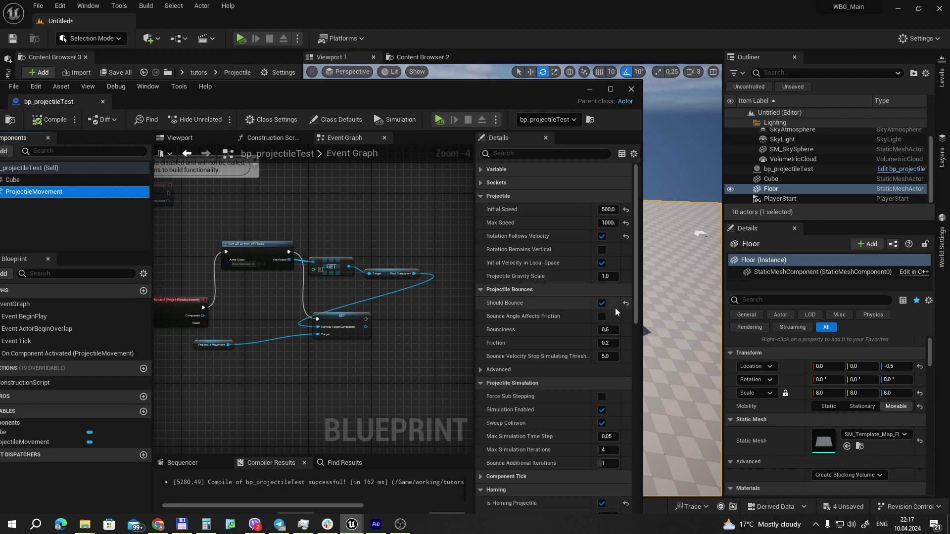
# Set Homing Acceleration Magnitude to 1 and test it in simulation.
pyautogui.scroll(-2, 616, 307)
pyautogui.scroll(-1, 611, 339)
pyautogui.click(613, 407)
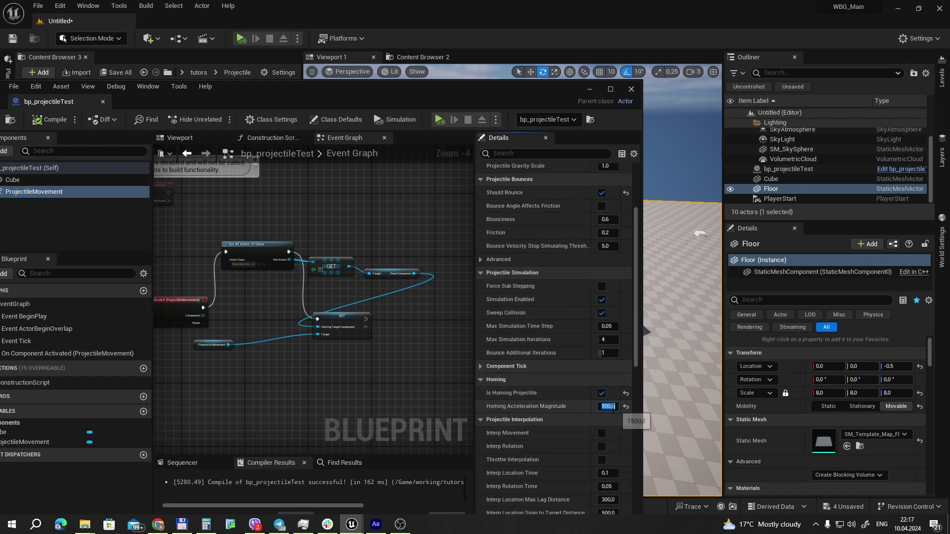
pyautogui.write('1')
pyautogui.press('Return')
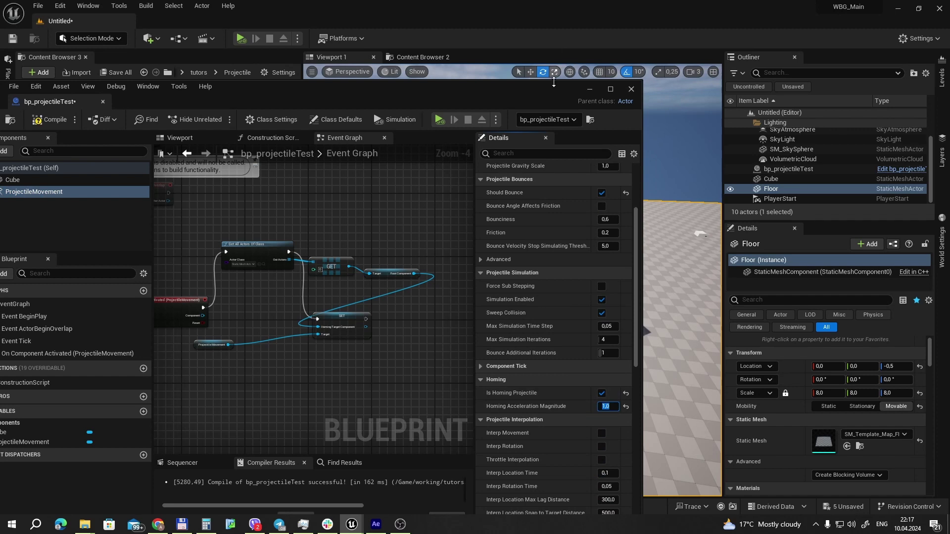
pyautogui.moveTo(545, 85); pyautogui.dragTo(413, 70)
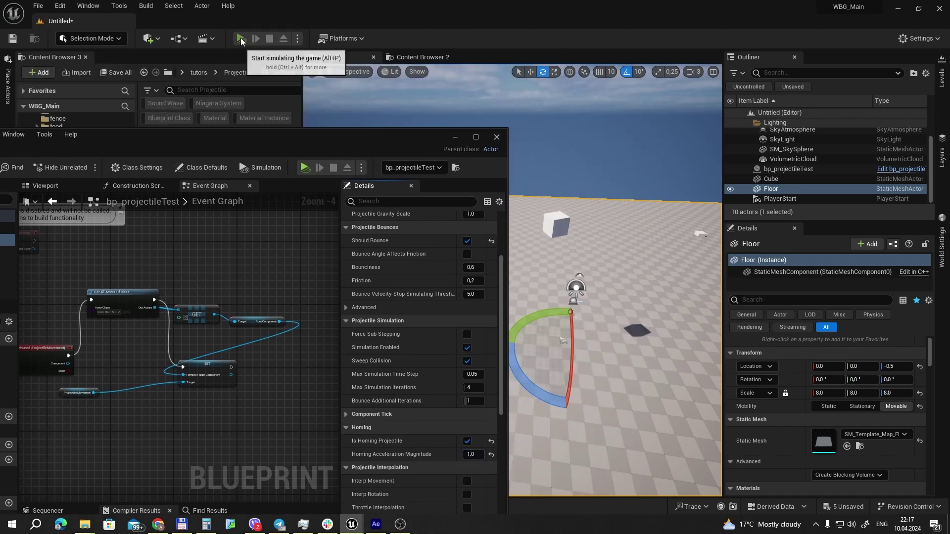
pyautogui.click(241, 39)
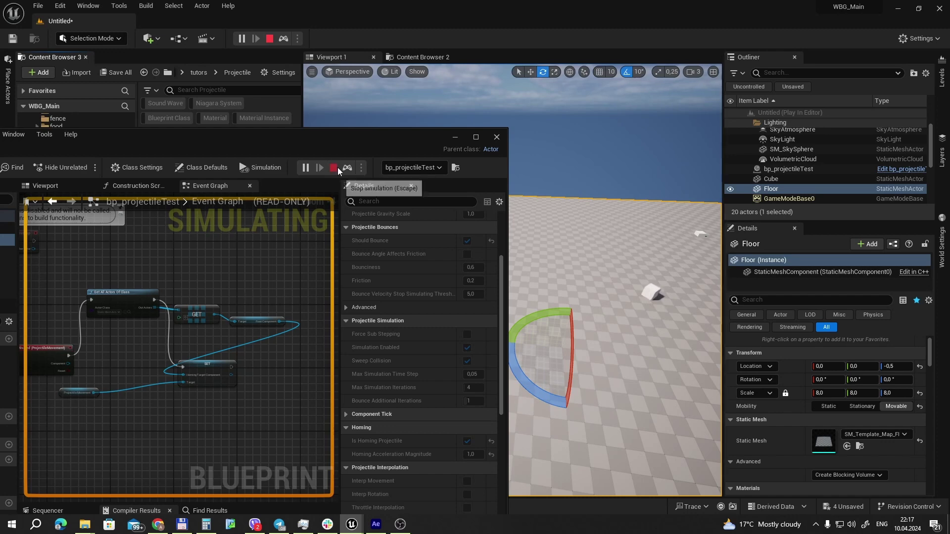
pyautogui.click(334, 168)
# Raise Homing Acceleration Magnitude again to roughly 1508.
pyautogui.scroll(-1, 470, 427)
pyautogui.scroll(-2, 471, 430)
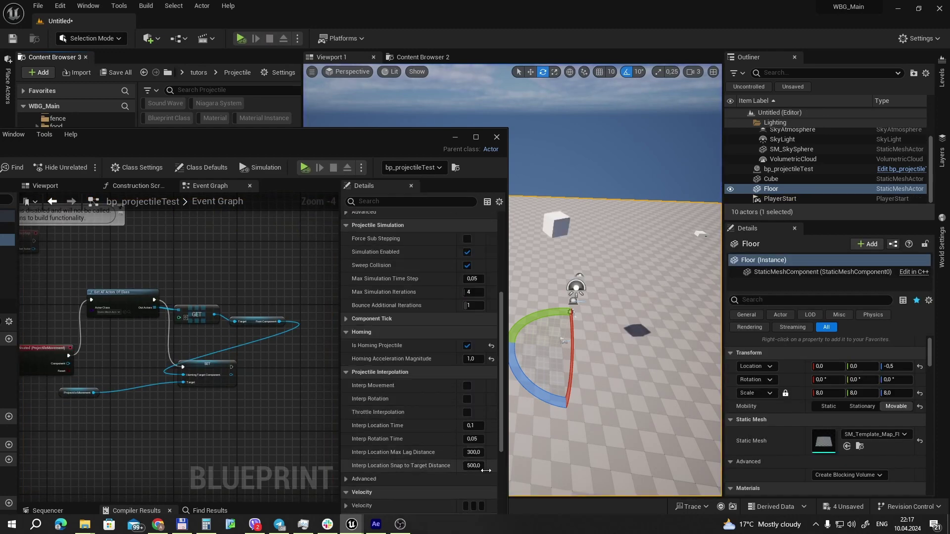
pyautogui.moveTo(169, 275); pyautogui.dragTo(220, 256, button='right')
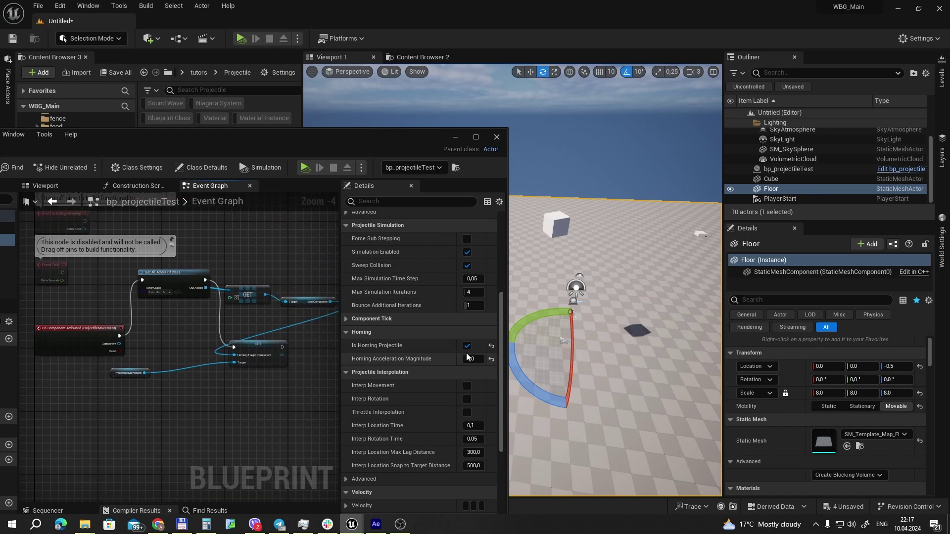
pyautogui.click(473, 360)
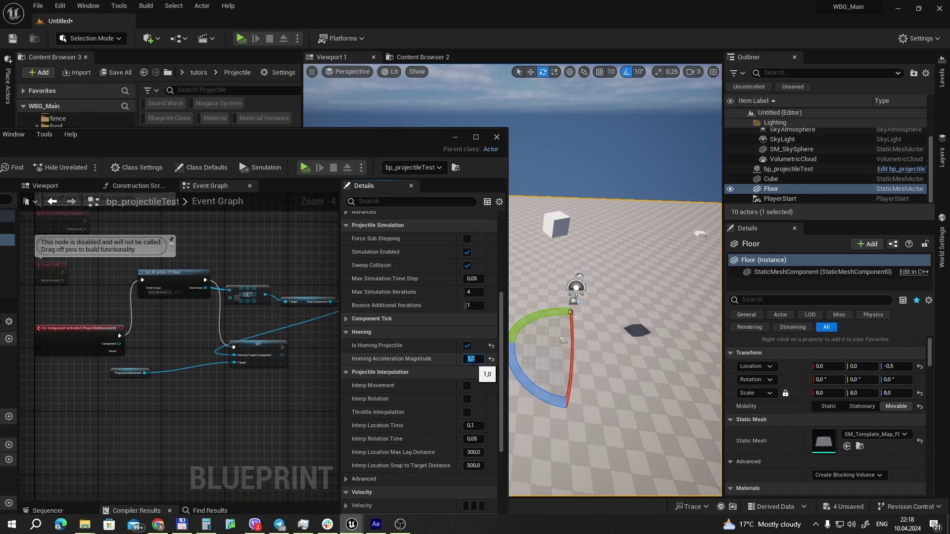
pyautogui.write('1500')
pyautogui.scroll(2, 473, 346)
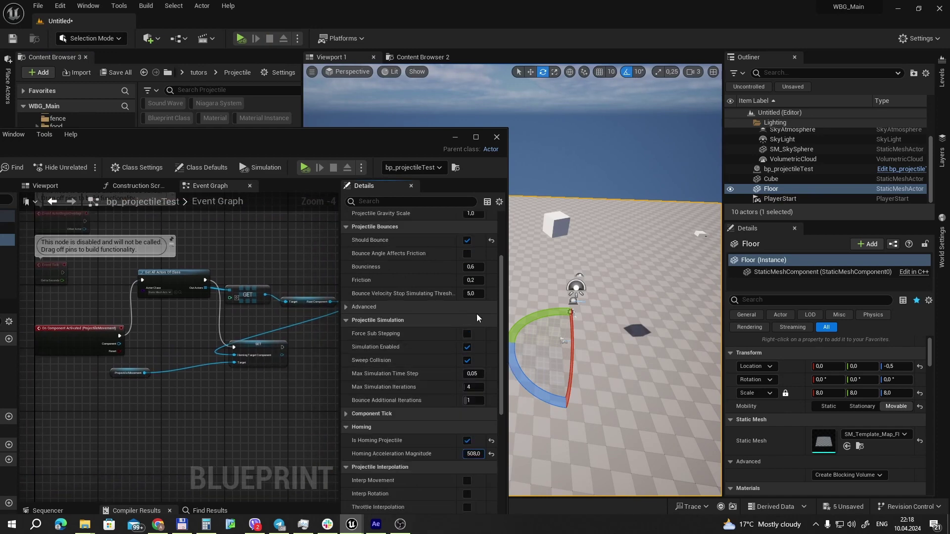
pyautogui.scroll(5, 473, 277)
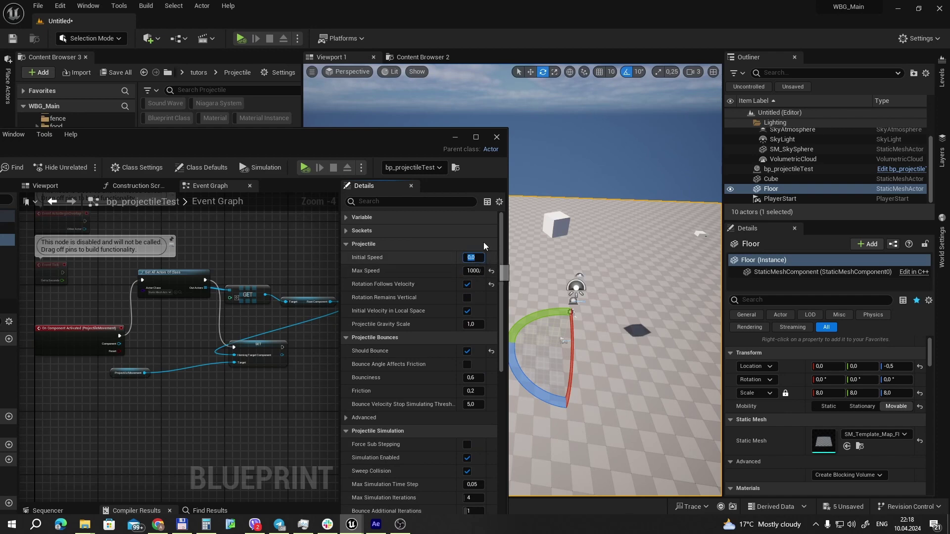
# Simulate with Initial Speed 0, adjusting the GET node's index between test runs.
pyautogui.click(305, 167)
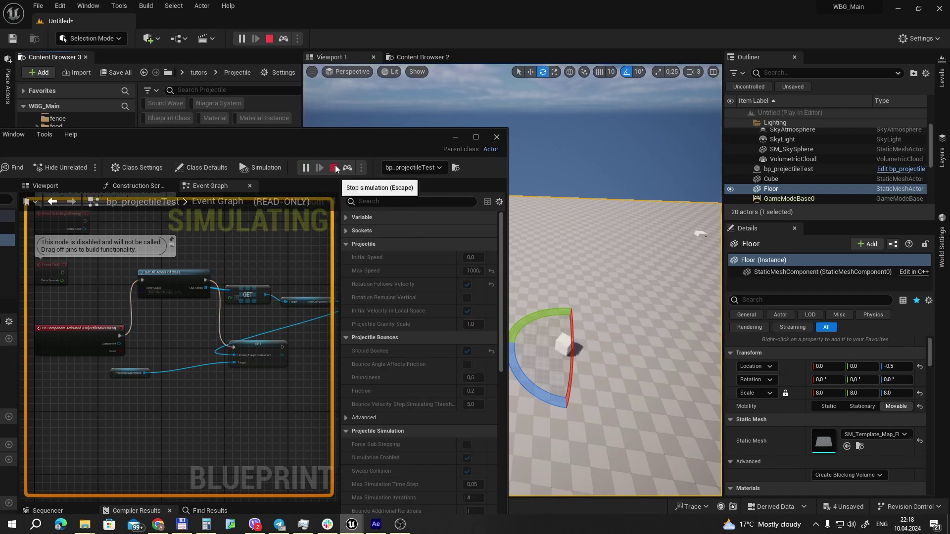
pyautogui.click(335, 168)
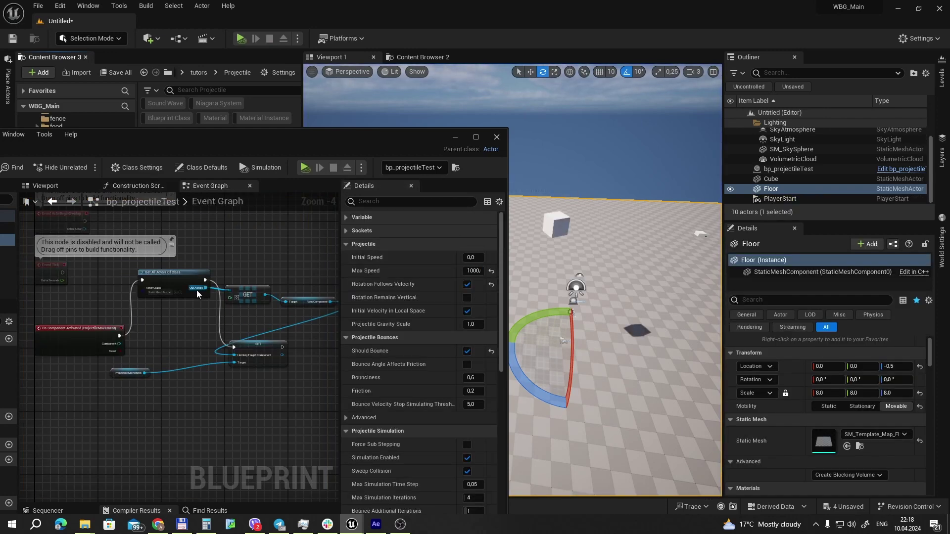
pyautogui.click(261, 294)
pyautogui.click(308, 171)
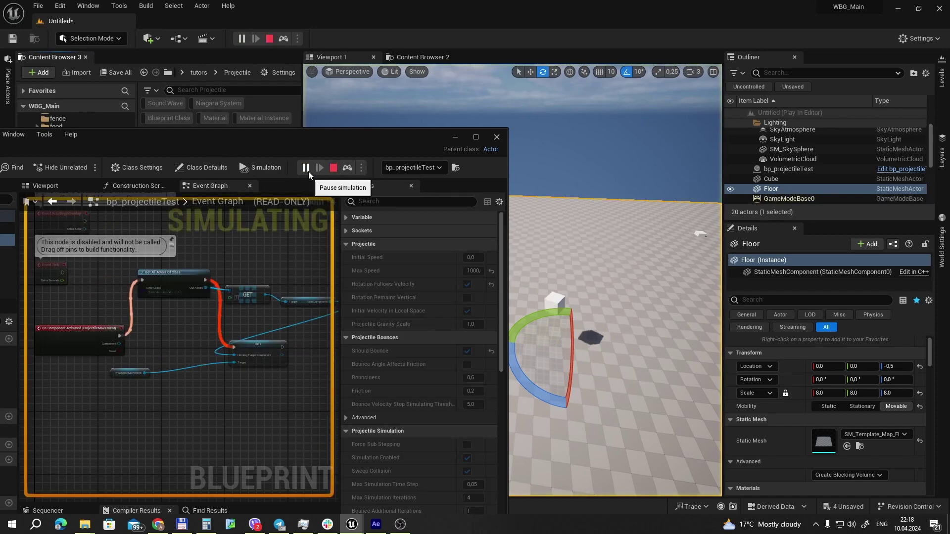
pyautogui.click(334, 167)
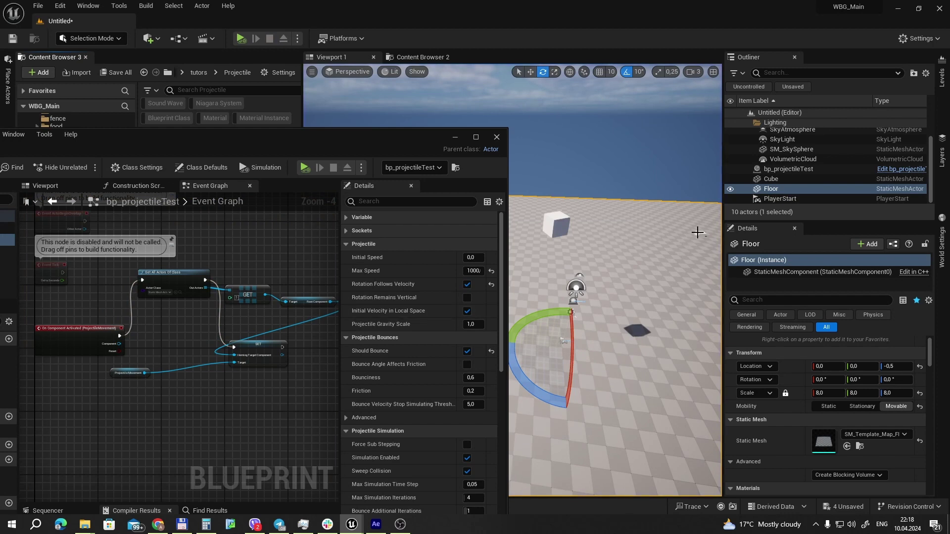
# Select the target cube and the projectile actor, then simulate the homing again.
pyautogui.click(697, 232)
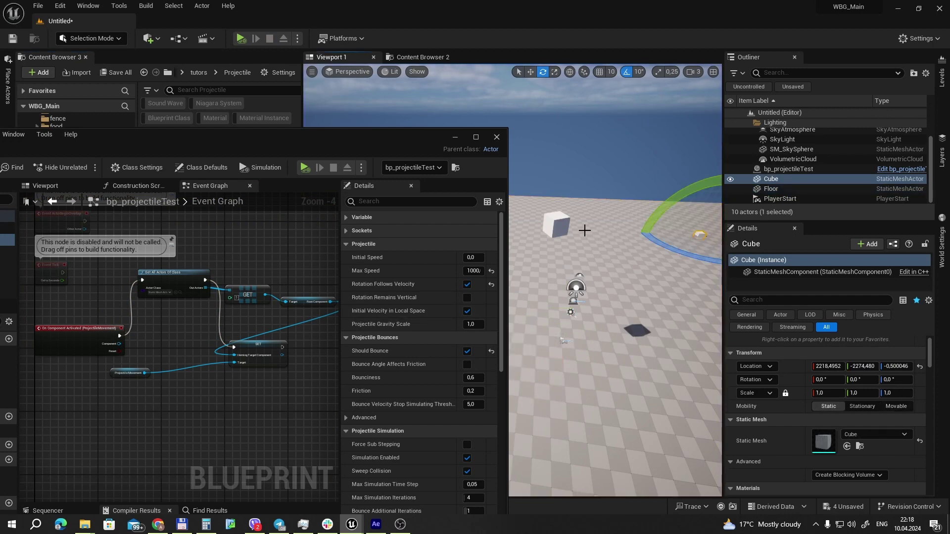
pyautogui.click(554, 225)
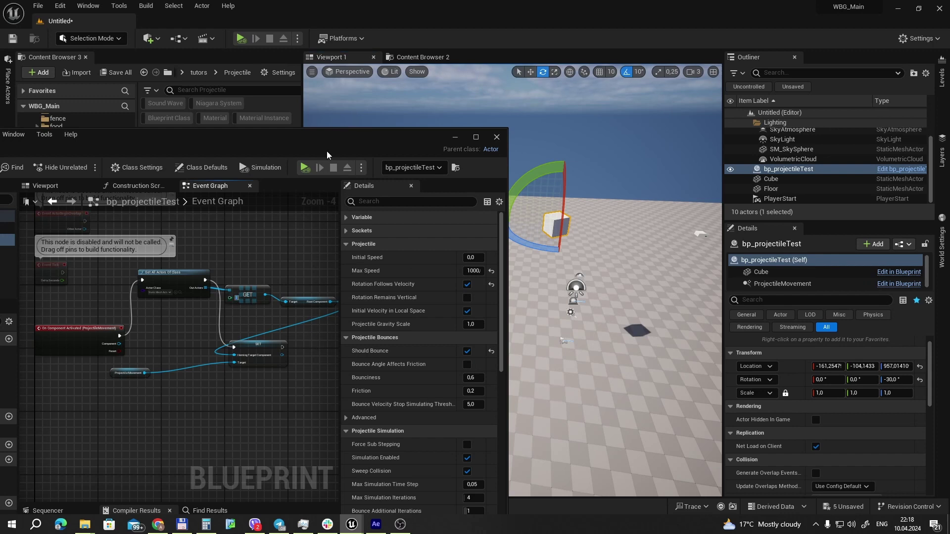
pyautogui.click(304, 168)
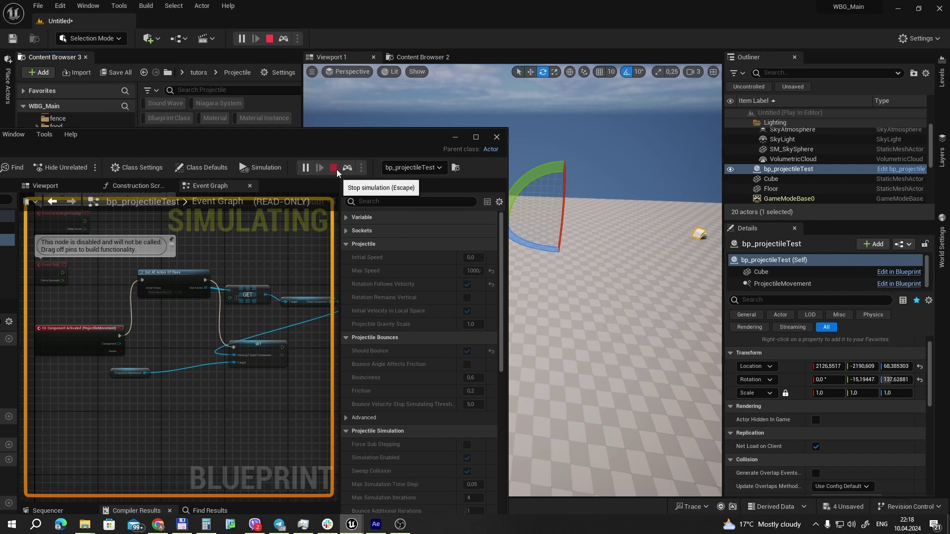
# Stop the running simulation and set Homing Acceleration Magnitude to 100.
pyautogui.click(335, 169)
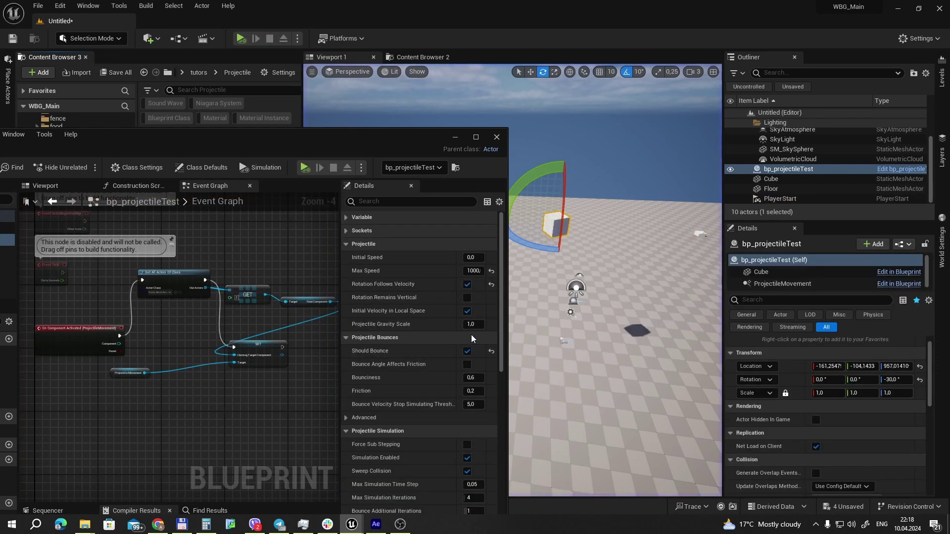
pyautogui.scroll(-3, 473, 297)
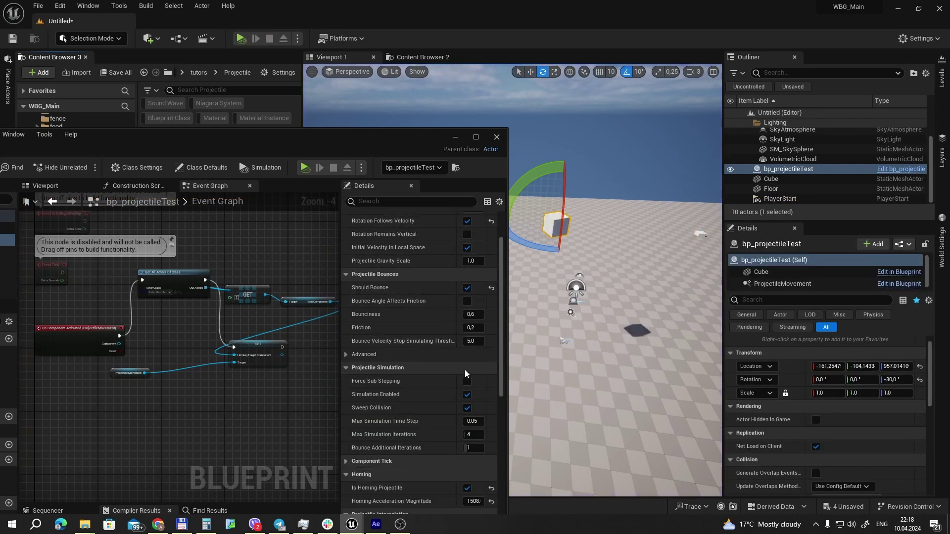
pyautogui.scroll(-3, 475, 371)
pyautogui.click(473, 422)
pyautogui.write('1')
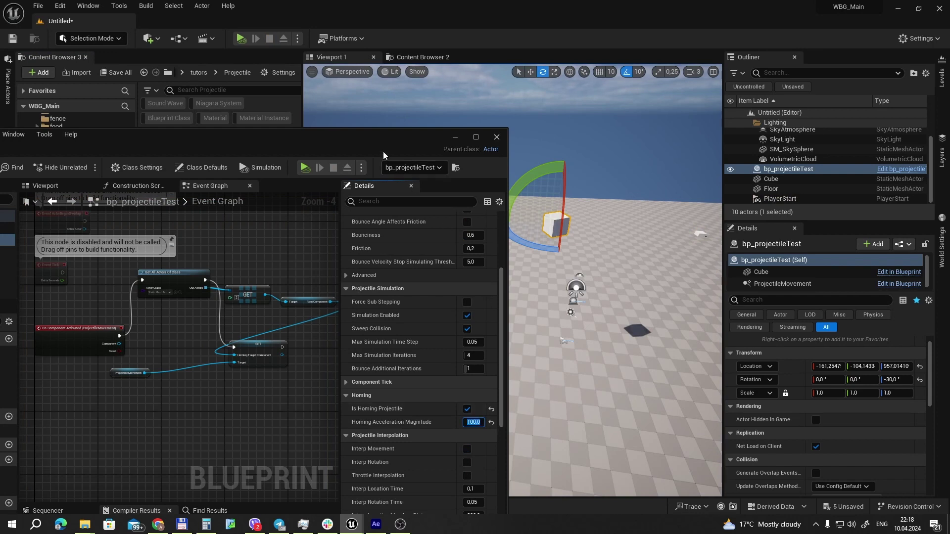
# Test the homing in a simulation run, stop it, and minimize the Blueprint editor.
pyautogui.click(305, 167)
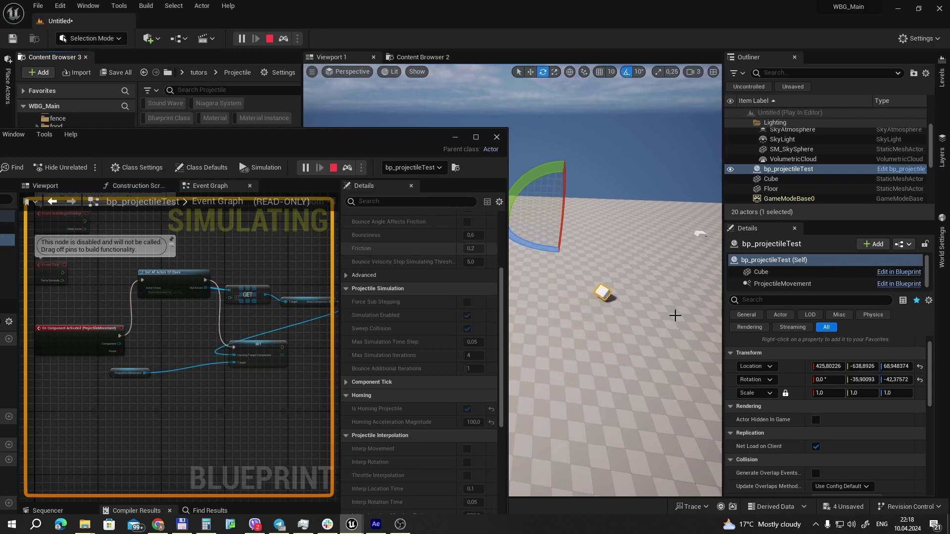
pyautogui.click(332, 168)
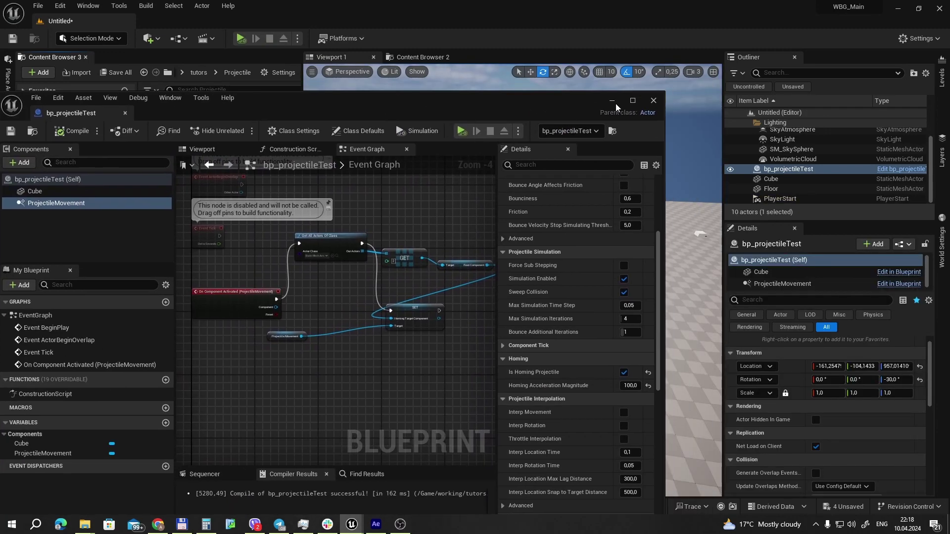
pyautogui.click(611, 101)
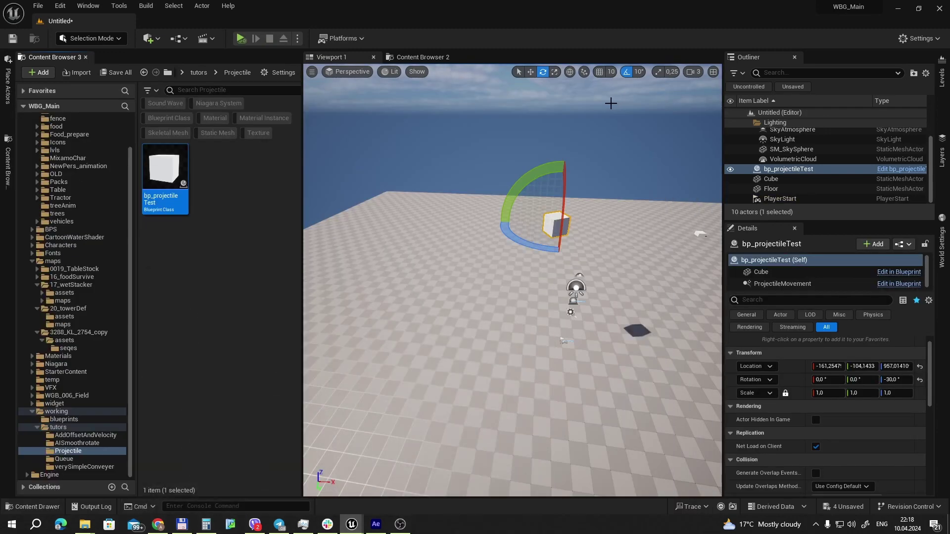